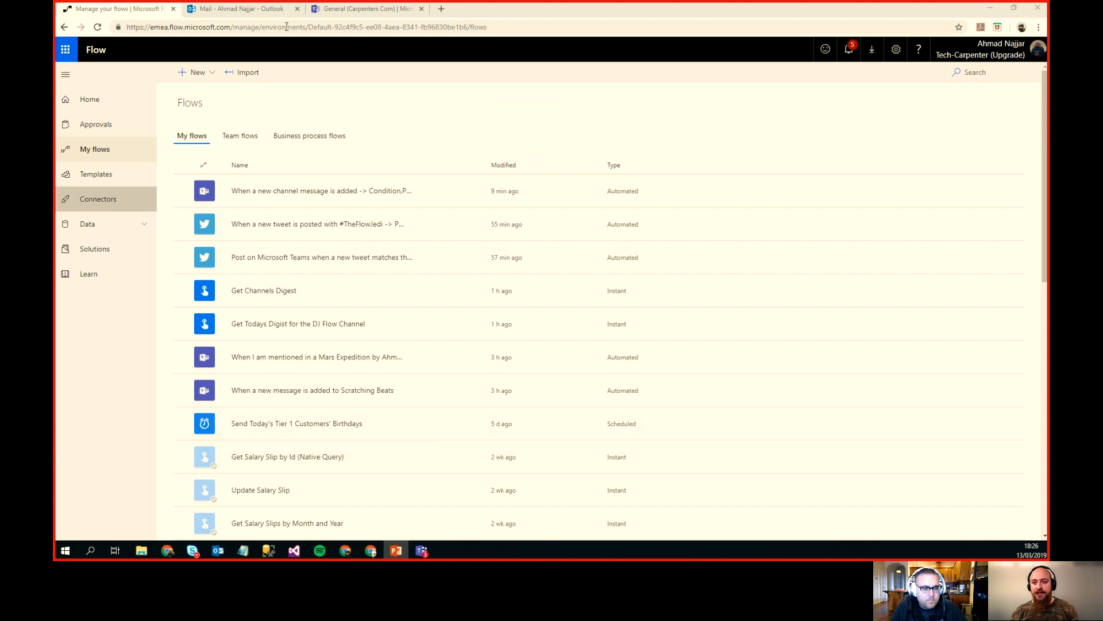
Step: Switch to Microsoft Teams and collapse the NASA and Music Corner teams, leaving the Carpenters Com channels expanded
{"action": "left_click", "coordinate": [394, 10]}
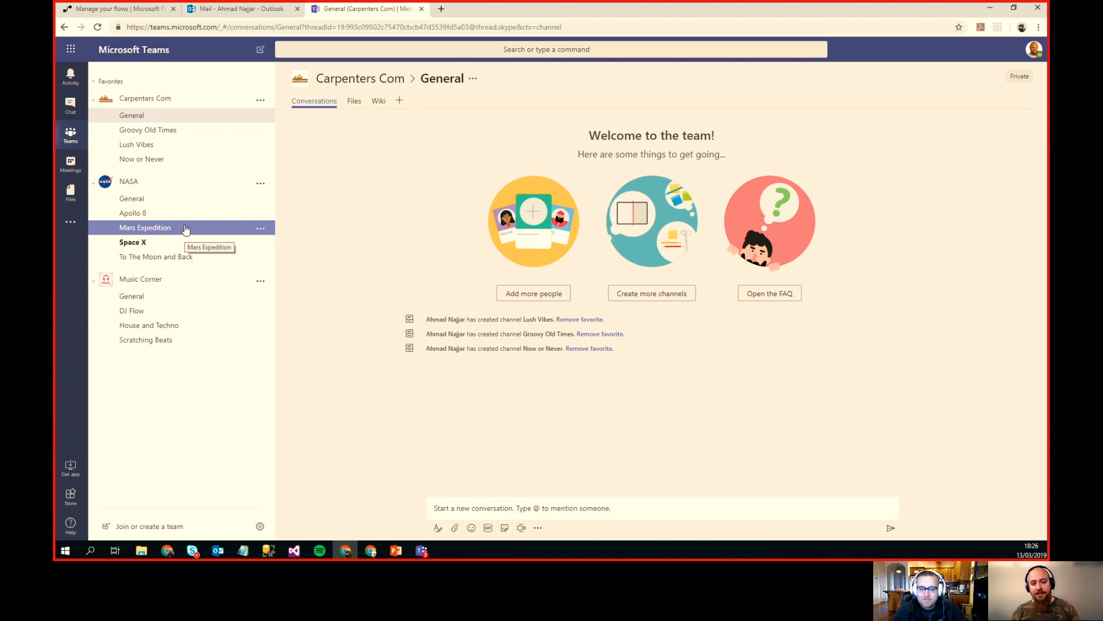
{"action": "left_click", "coordinate": [95, 101]}
{"action": "left_click", "coordinate": [95, 124]}
{"action": "left_click", "coordinate": [95, 150]}
{"action": "left_click", "coordinate": [95, 100]}
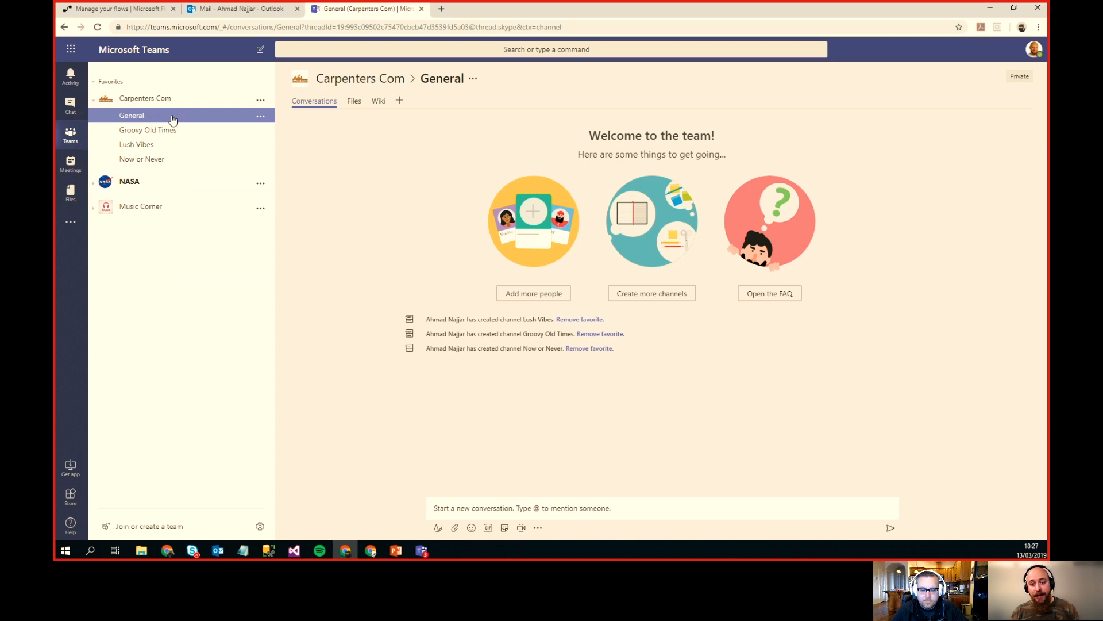
Step: View the Groovy Old Times, Lush Vibes and Now or Never channels of the Carpenters Com team
{"action": "left_click", "coordinate": [186, 132]}
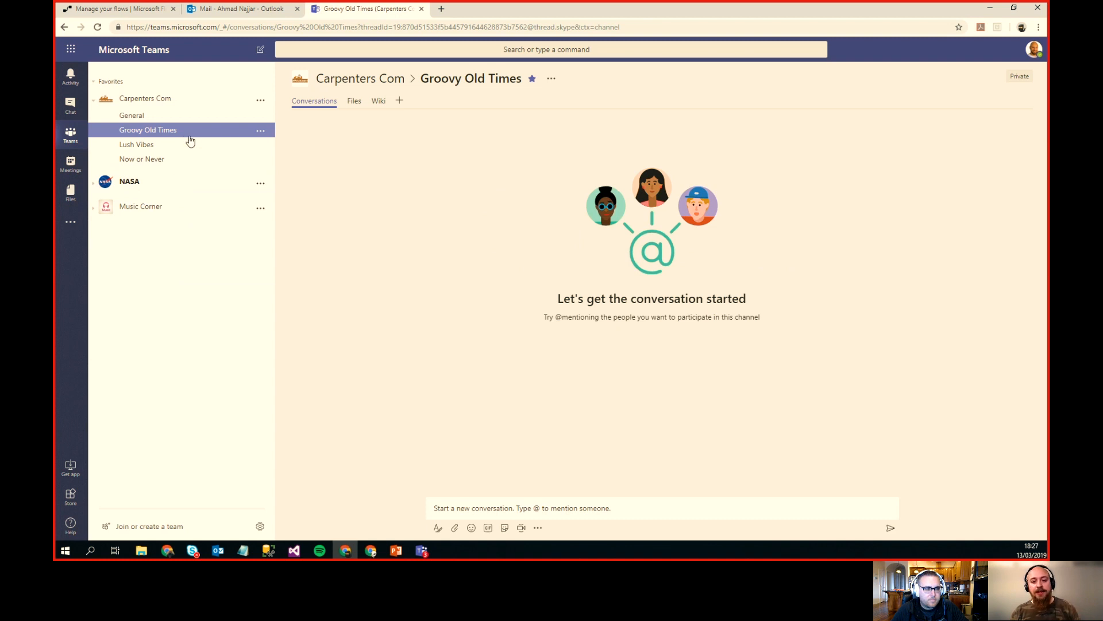
{"action": "left_click", "coordinate": [188, 144]}
{"action": "left_click", "coordinate": [181, 161]}
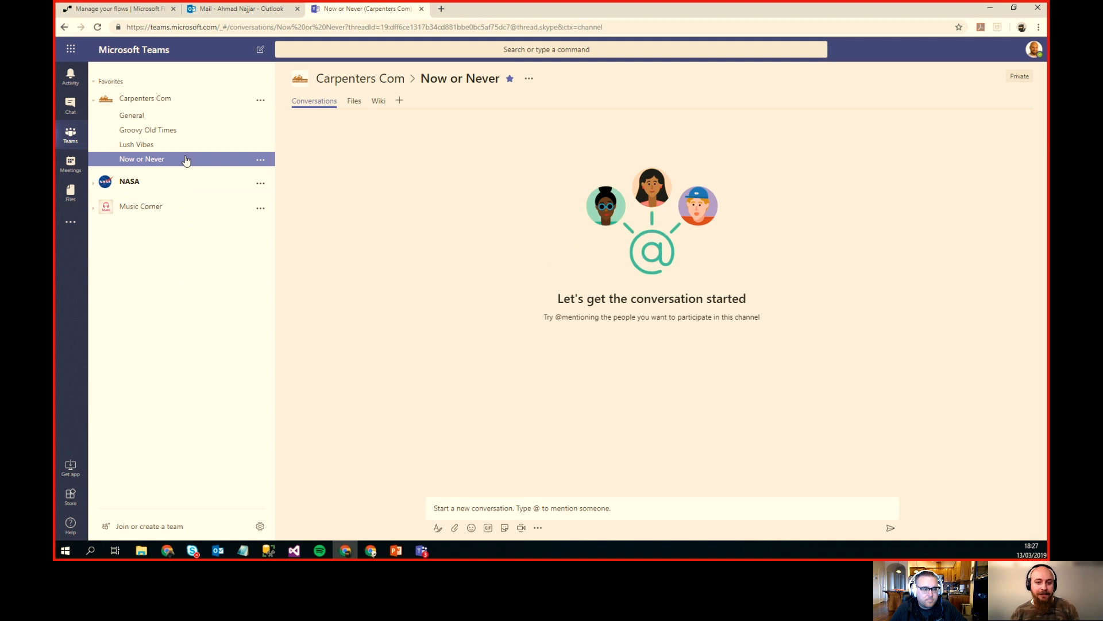
Step: Open the chats and view the conversation with the Flow bot
{"action": "left_click", "coordinate": [72, 108]}
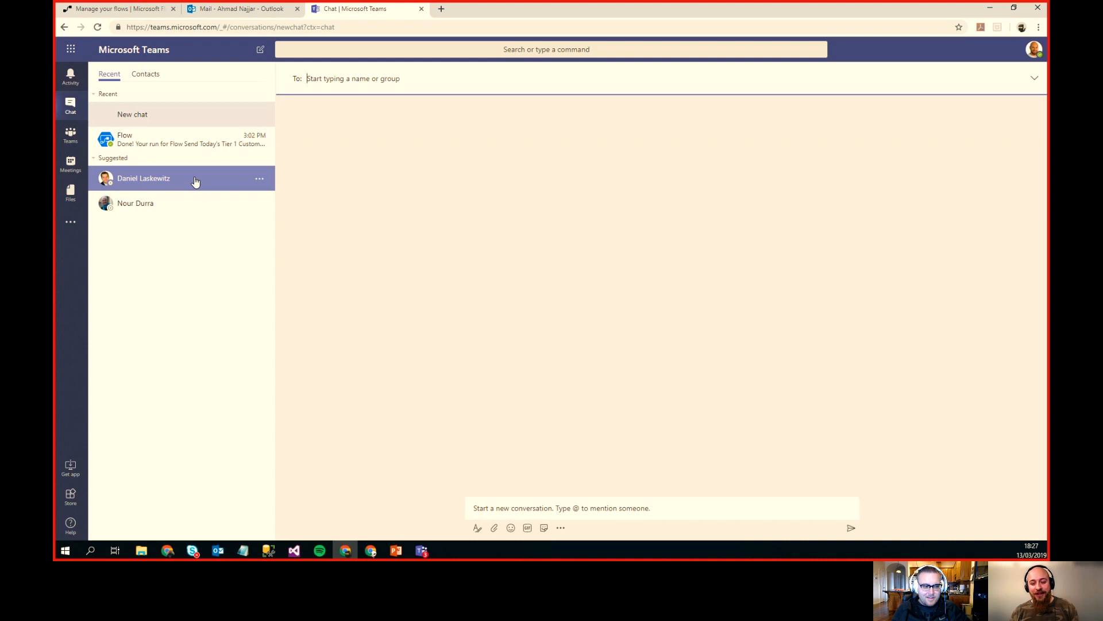
{"action": "left_click", "coordinate": [260, 180]}
{"action": "left_click", "coordinate": [258, 216]}
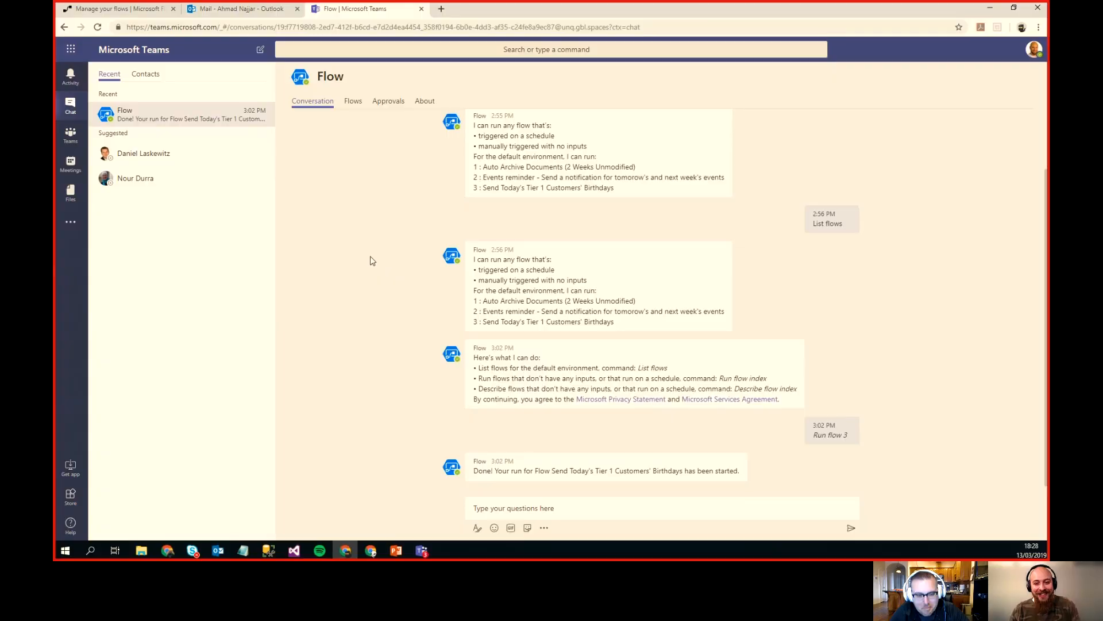
Step: Look through the Teams workspace areas: the teams list, activity feed, meetings calendar and recent files
{"action": "left_click", "coordinate": [70, 138]}
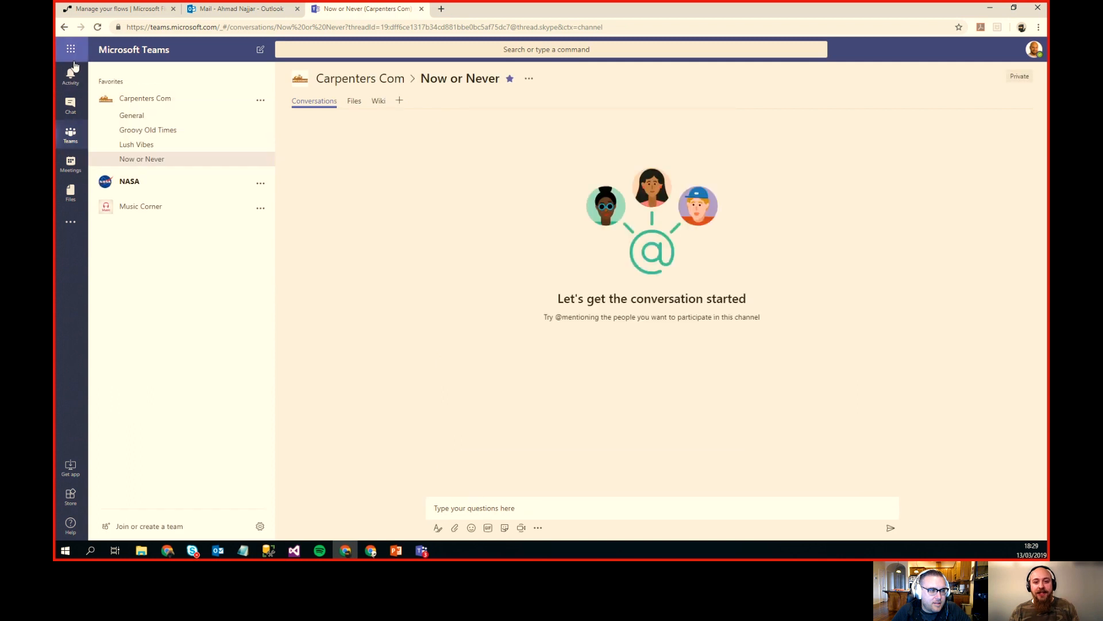
{"action": "left_click", "coordinate": [72, 51]}
{"action": "left_click", "coordinate": [71, 50]}
{"action": "left_click", "coordinate": [71, 78]}
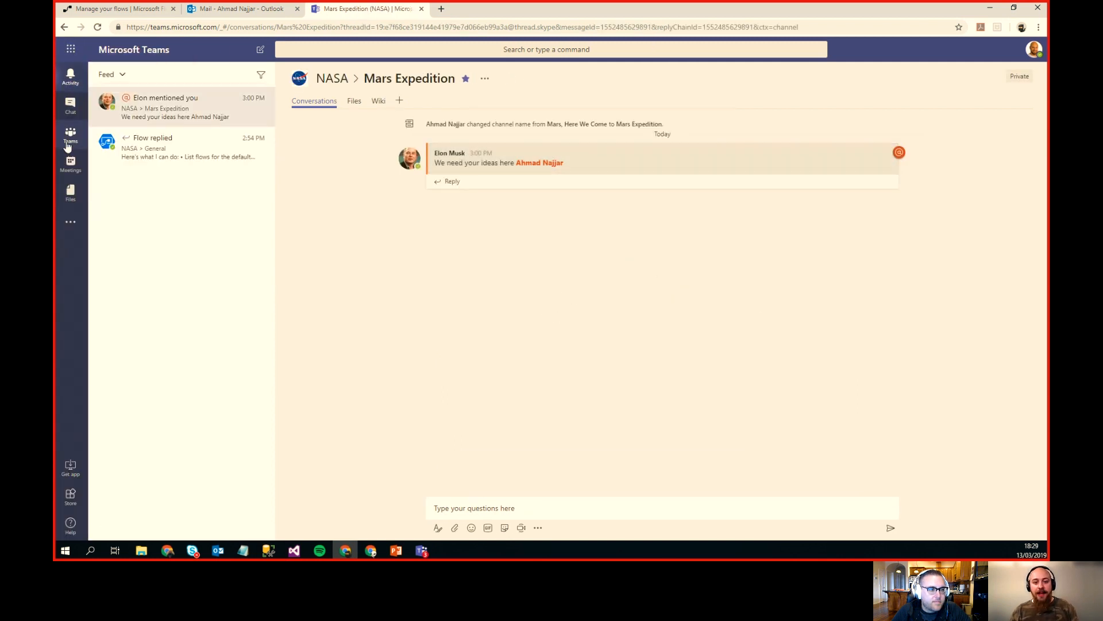
{"action": "left_click", "coordinate": [69, 168]}
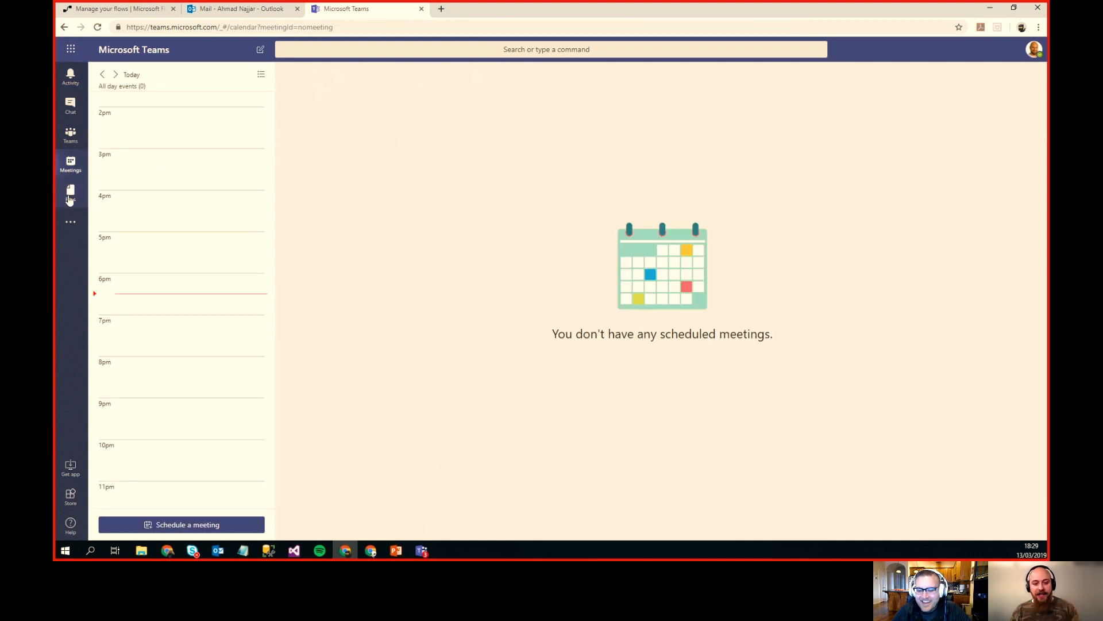
{"action": "left_click", "coordinate": [72, 194]}
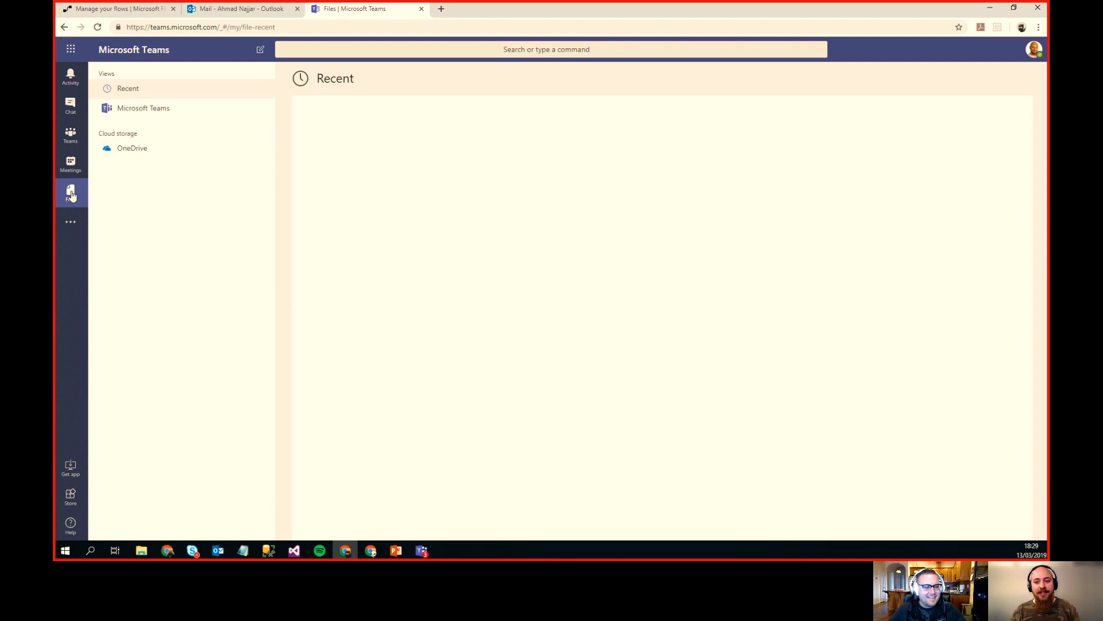
{"action": "left_click", "coordinate": [161, 115]}
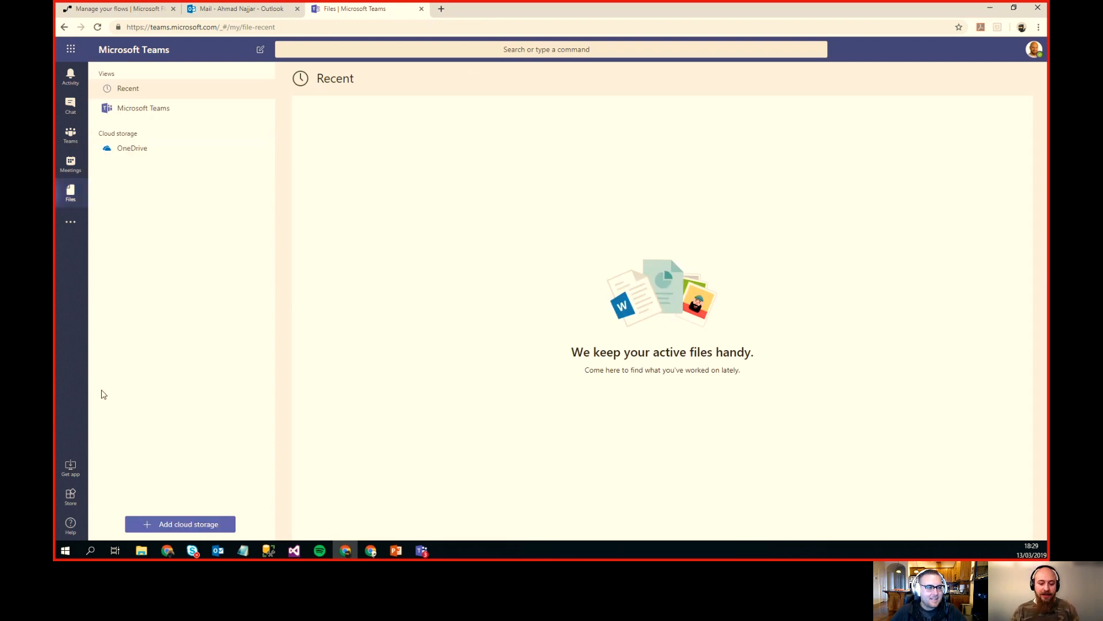
Step: Return to the teams list, view the Space X channel of the NASA team, and leave Carpenters Com and NASA collapsed
{"action": "left_click", "coordinate": [73, 106]}
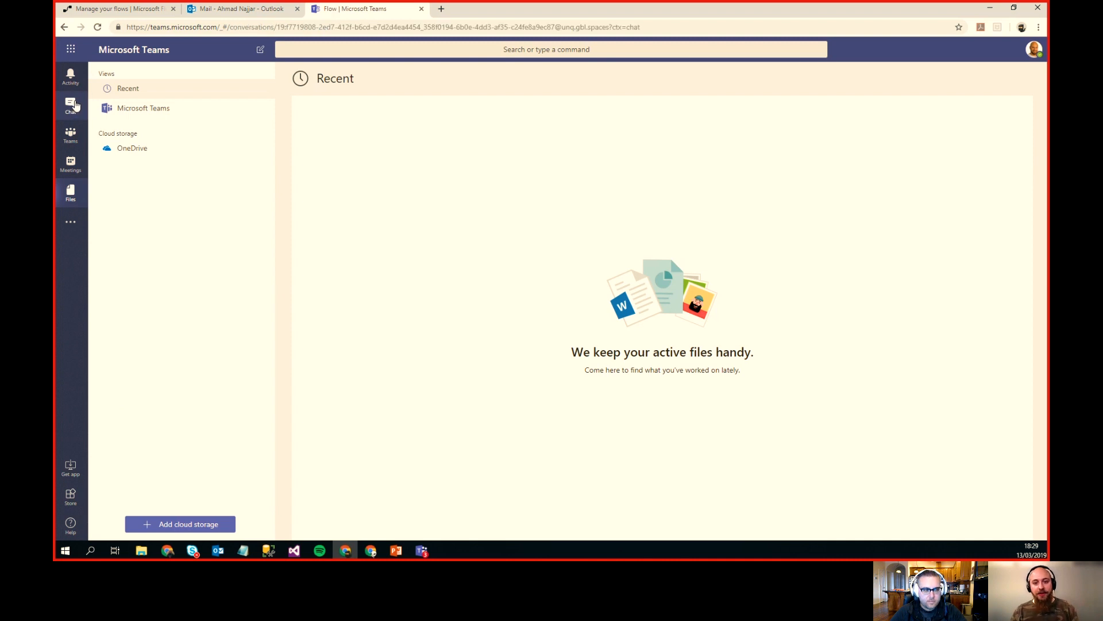
{"action": "left_click", "coordinate": [73, 138]}
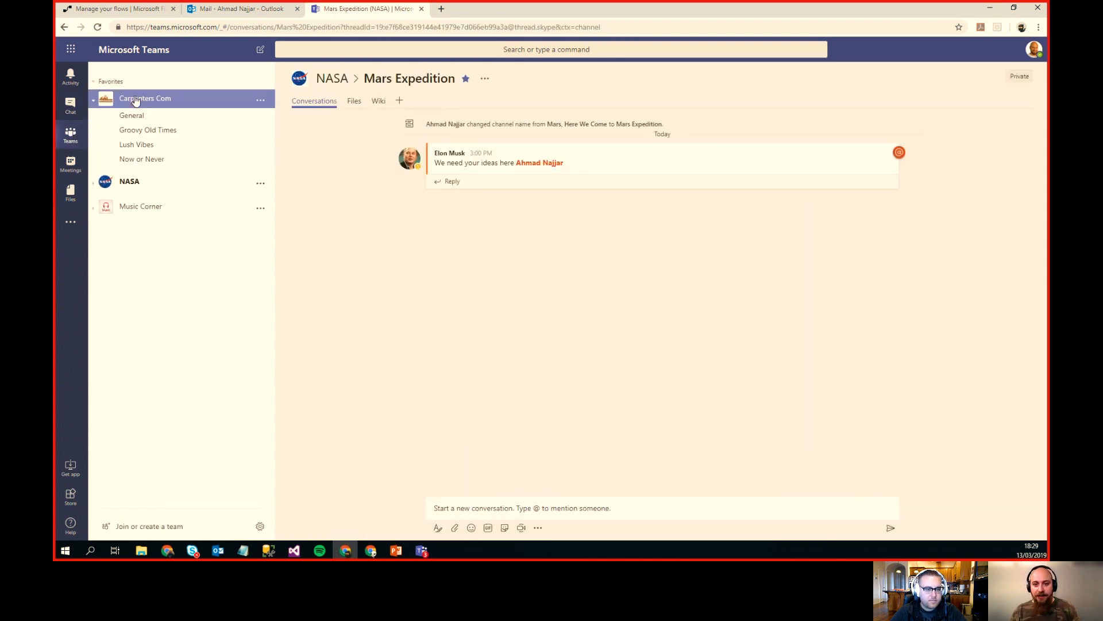
{"action": "left_click", "coordinate": [138, 102]}
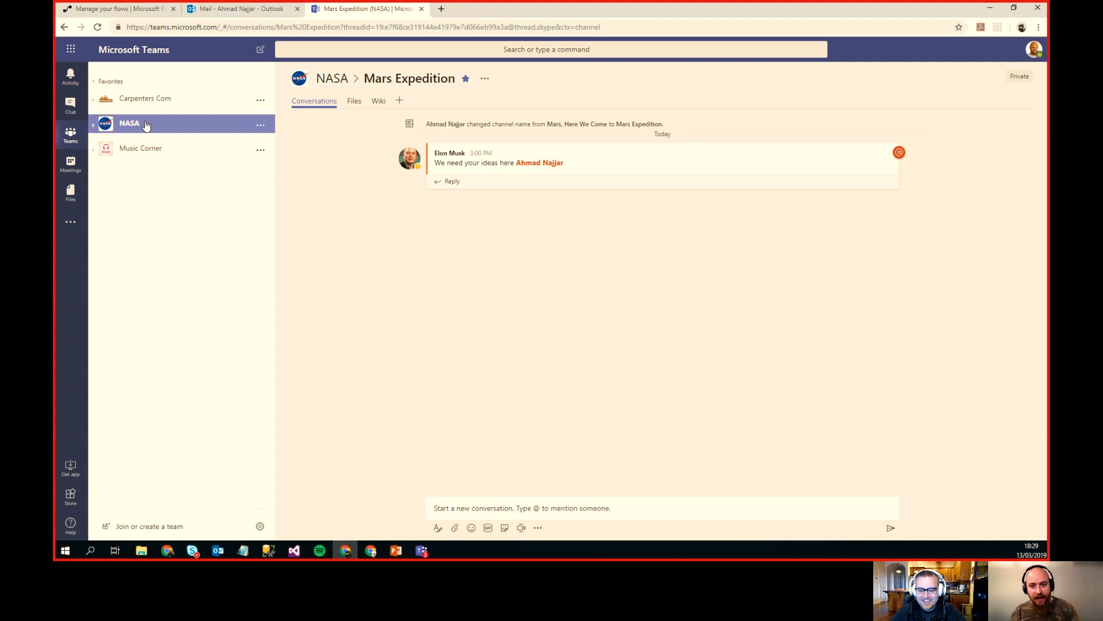
{"action": "left_click", "coordinate": [146, 123]}
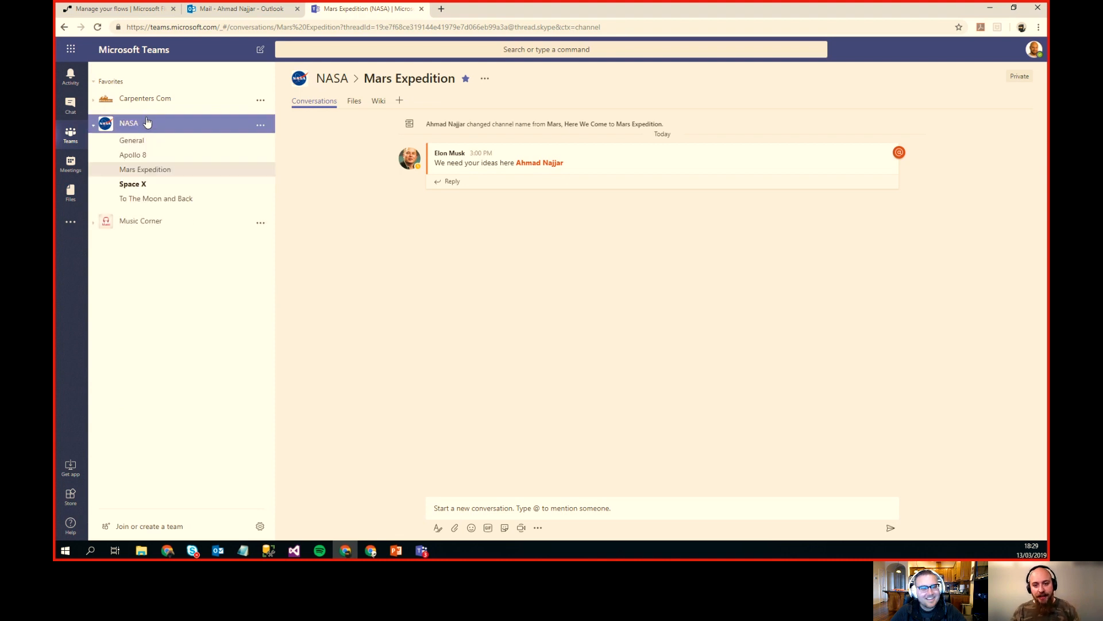
{"action": "left_click", "coordinate": [159, 184]}
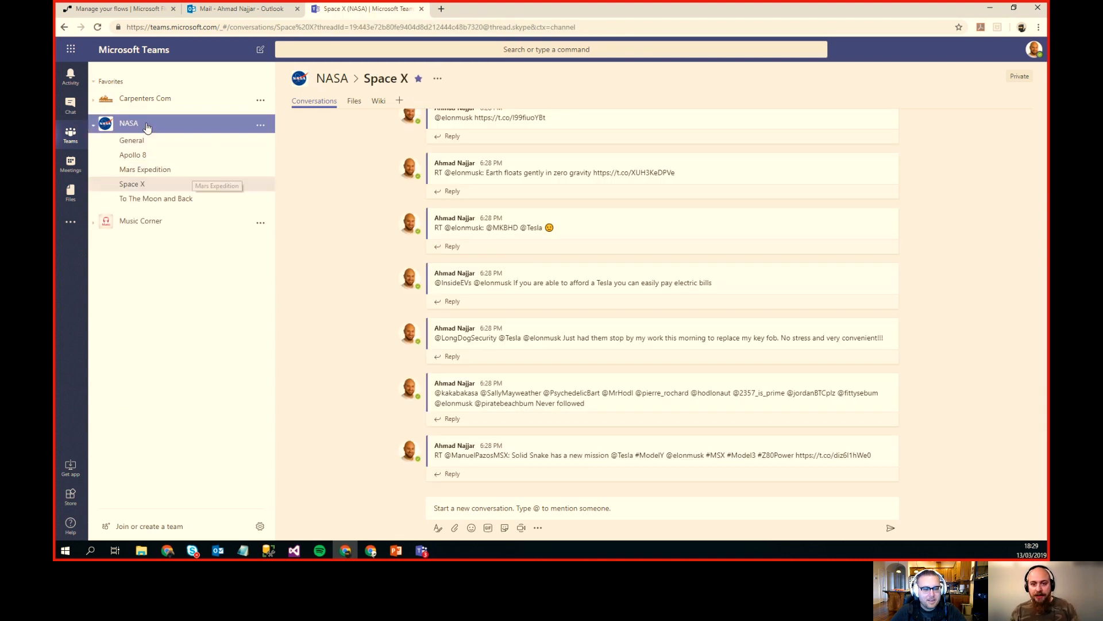
{"action": "left_click", "coordinate": [140, 123]}
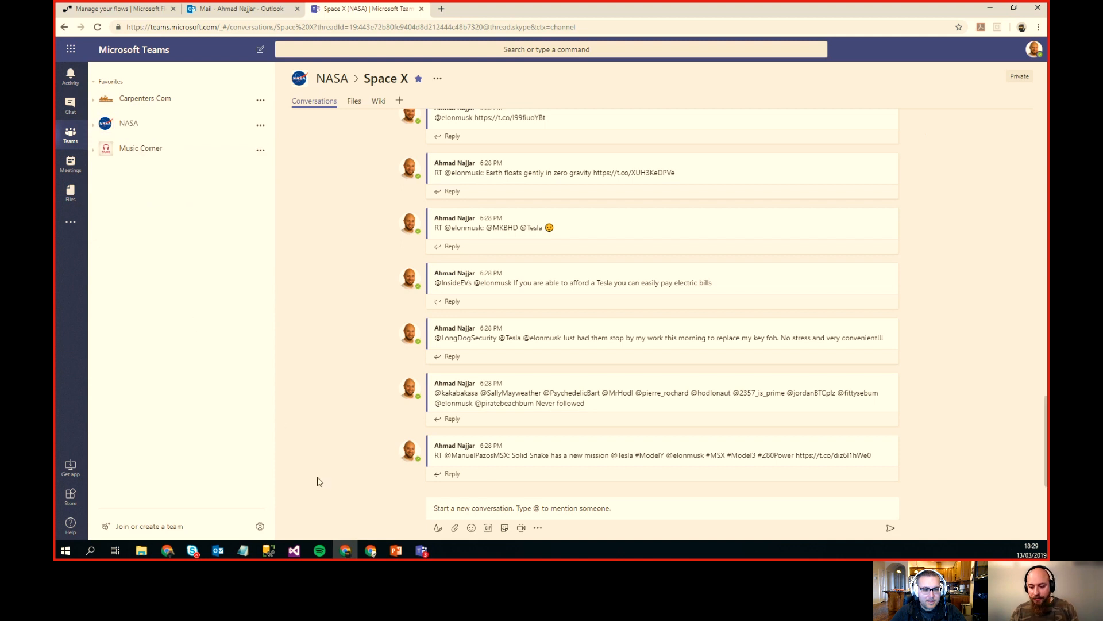
Step: Switch to the PowerPoint presentation and advance to the Microsoft Teams Connector Triggers slide
{"action": "left_click", "coordinate": [401, 553]}
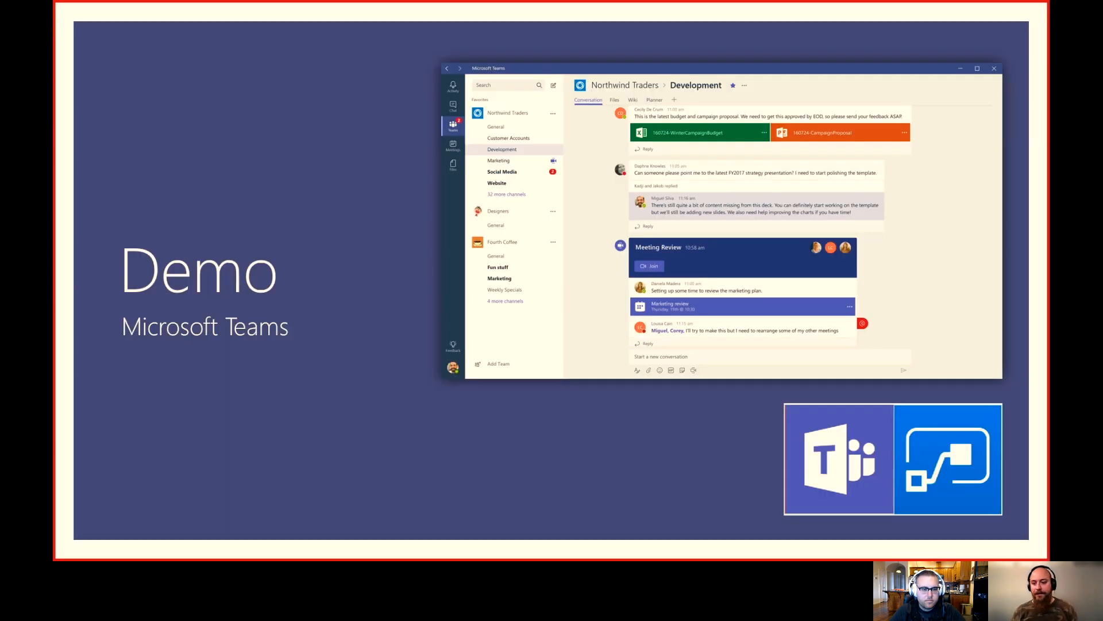
{"action": "key", "text": "Right"}
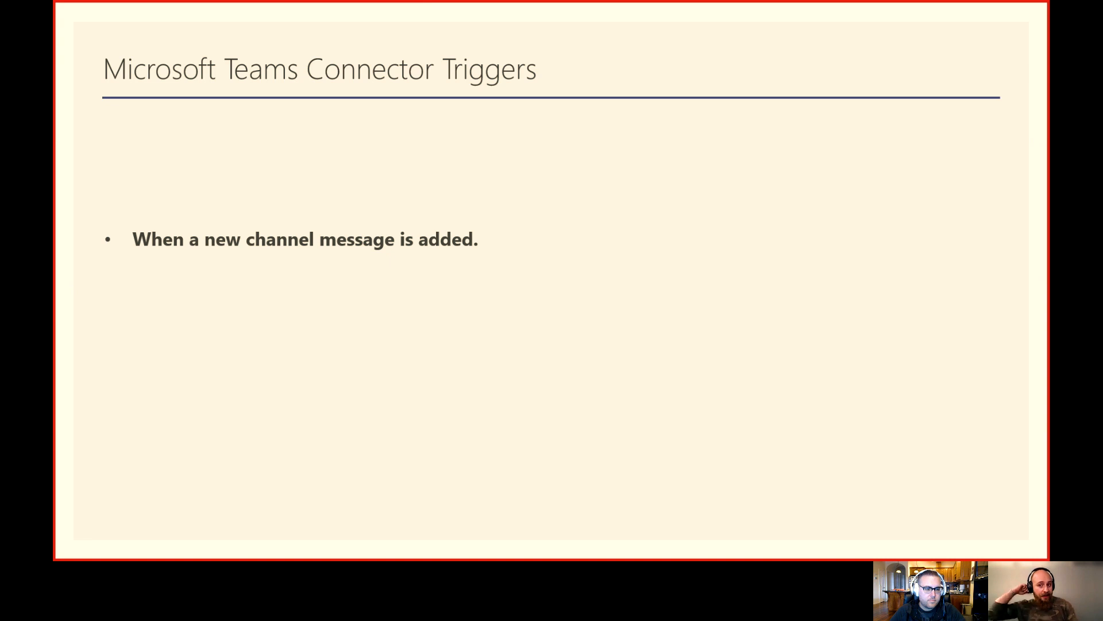
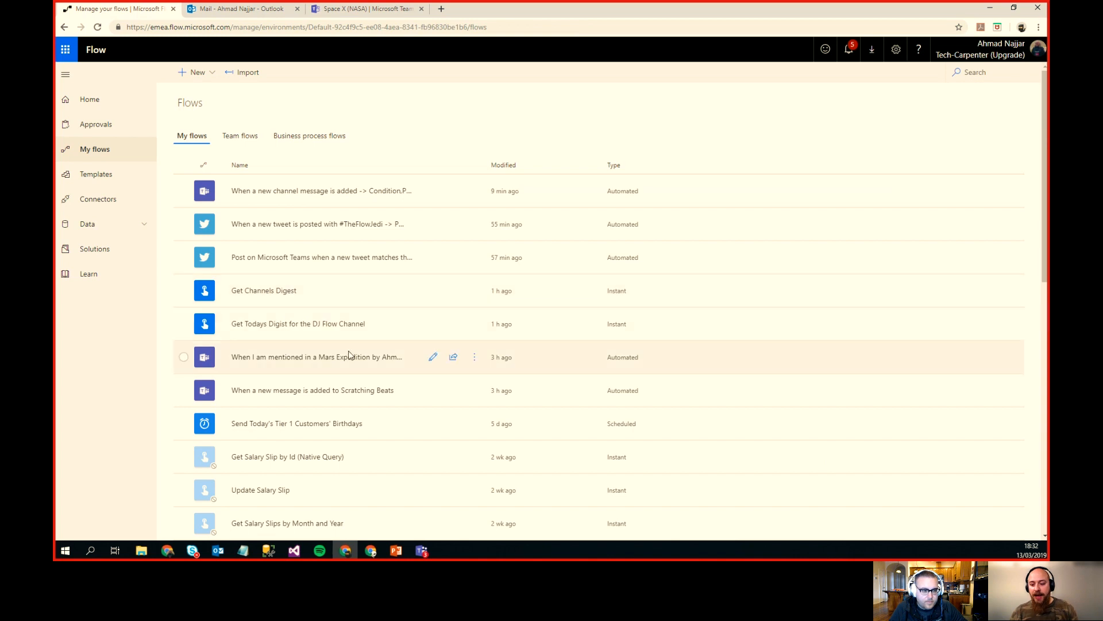
Step: Open the flow "When a new message is added to Scratching Beats" for editing and expand its channel message trigger
{"action": "left_click", "coordinate": [306, 392]}
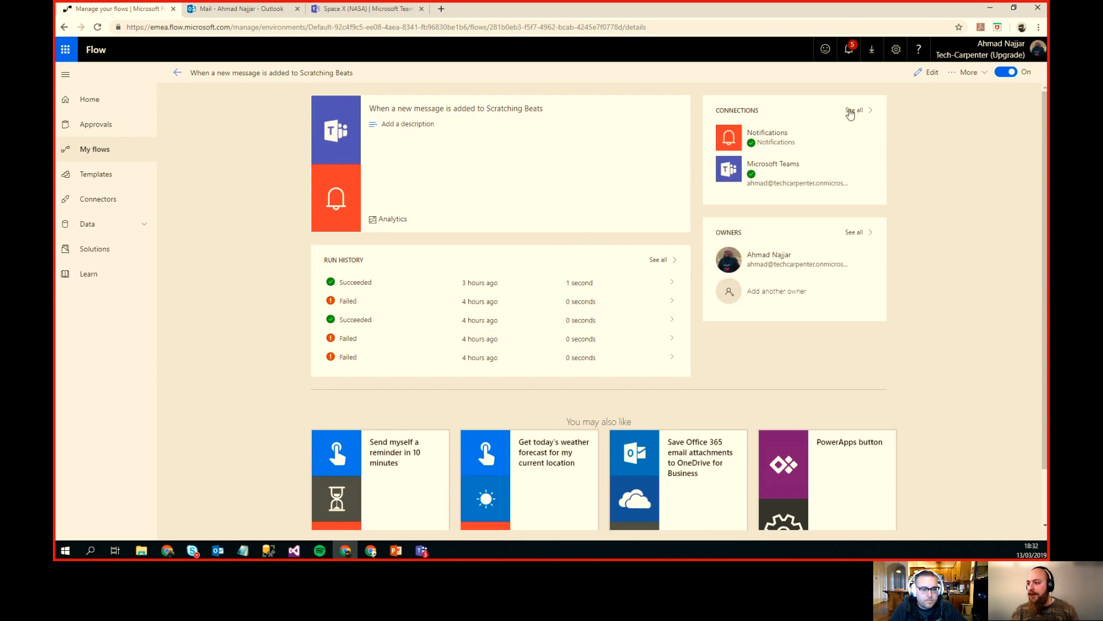
{"action": "left_click", "coordinate": [933, 73]}
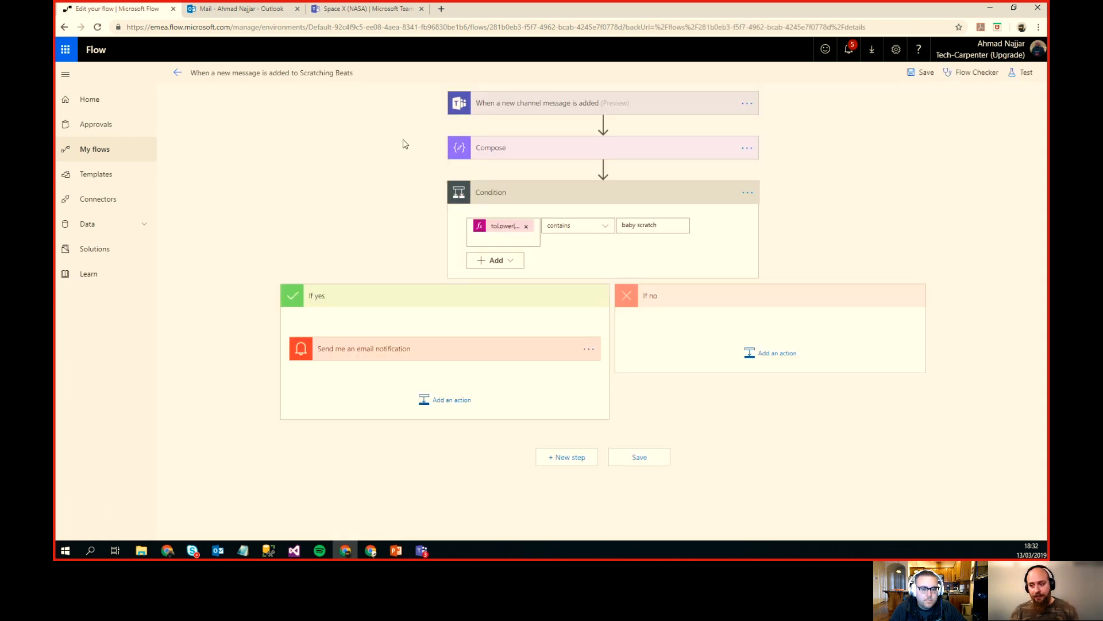
{"action": "left_click", "coordinate": [521, 109]}
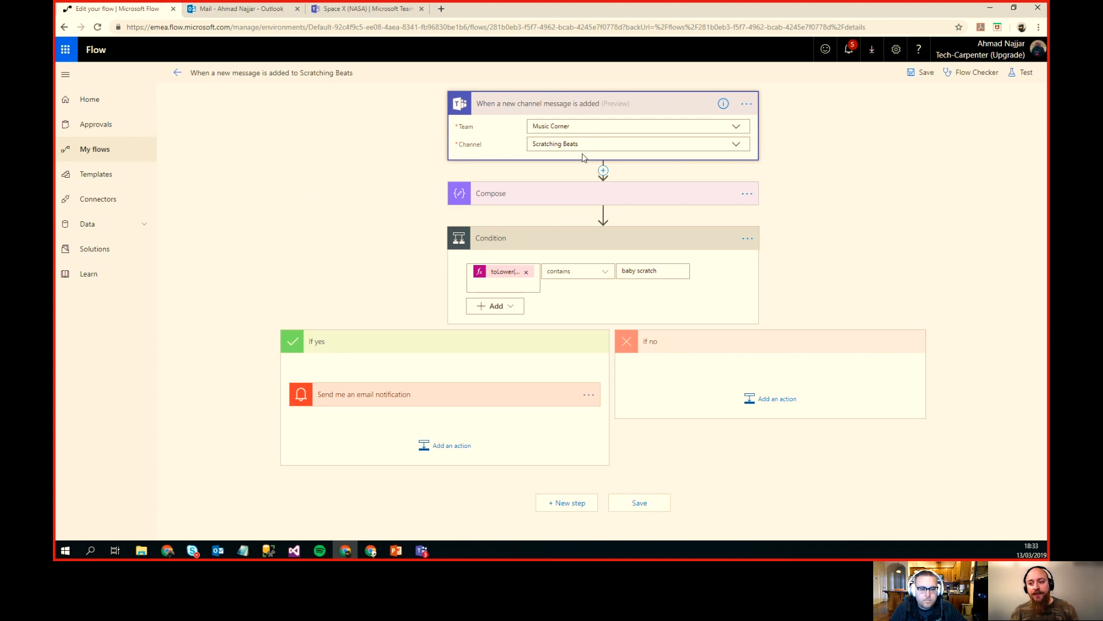
Step: Inspect the toLower expression on the condition's first operand, then close the expression editor without changing it
{"action": "left_click", "coordinate": [503, 278]}
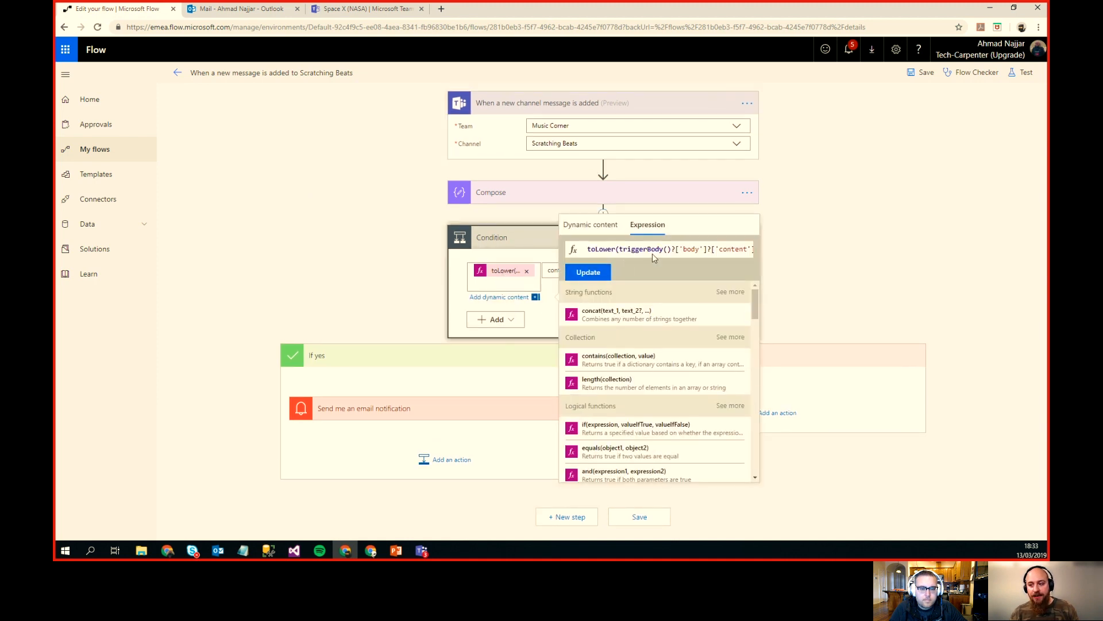
{"action": "left_click_drag", "start_coordinate": [635, 250], "coordinate": [745, 252]}
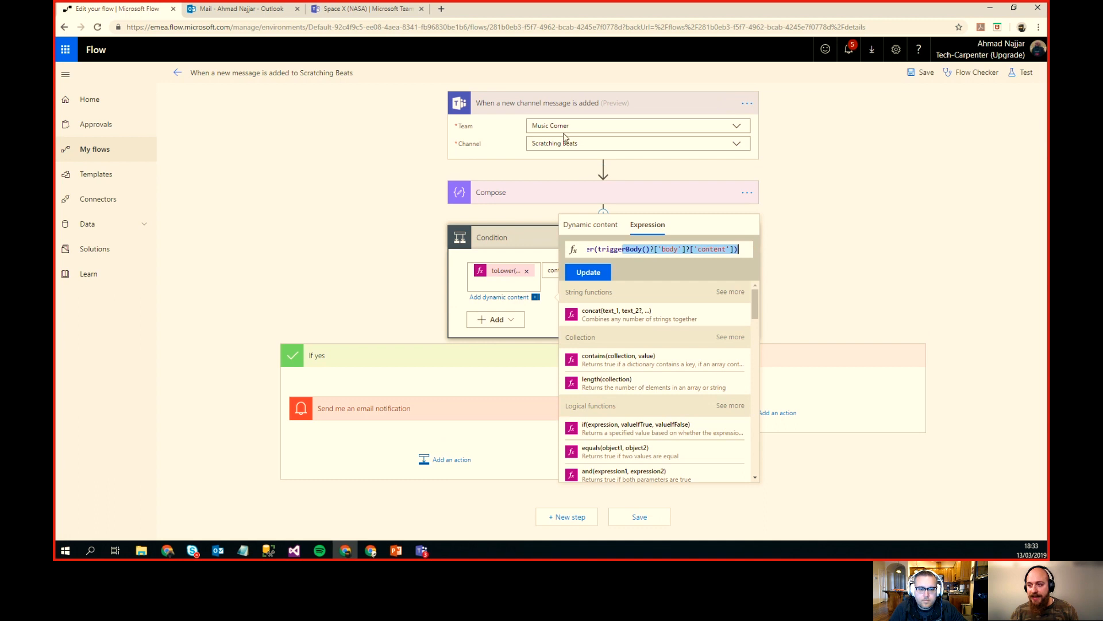
{"action": "left_click", "coordinate": [809, 285]}
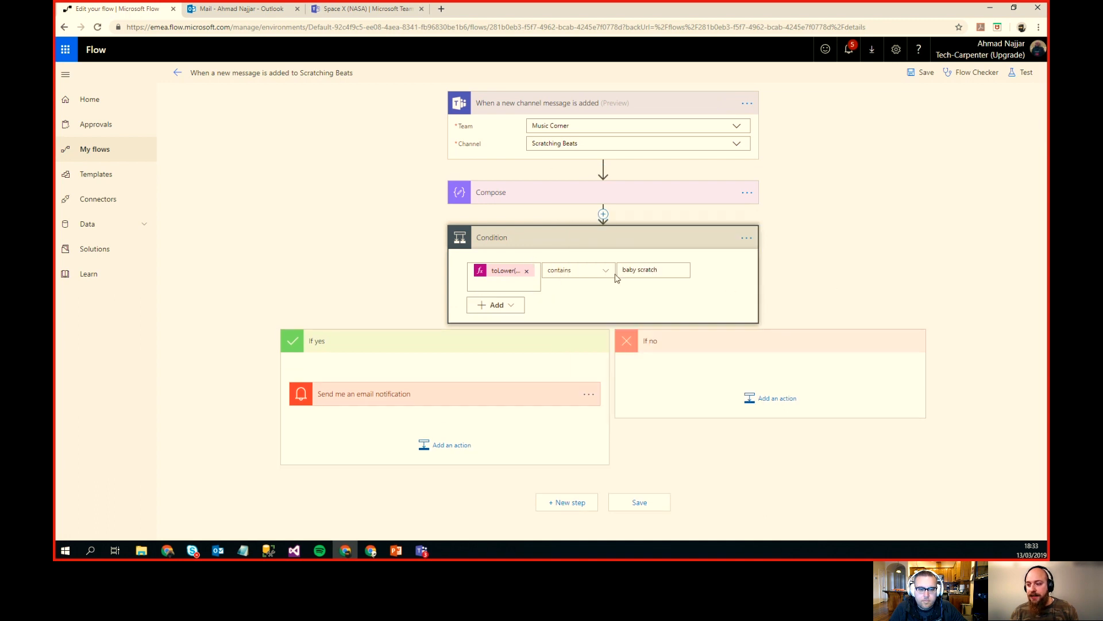
Step: Inspect the condition's "baby scratch" comparison value and the email notification action in the If yes branch
{"action": "left_click", "coordinate": [661, 272]}
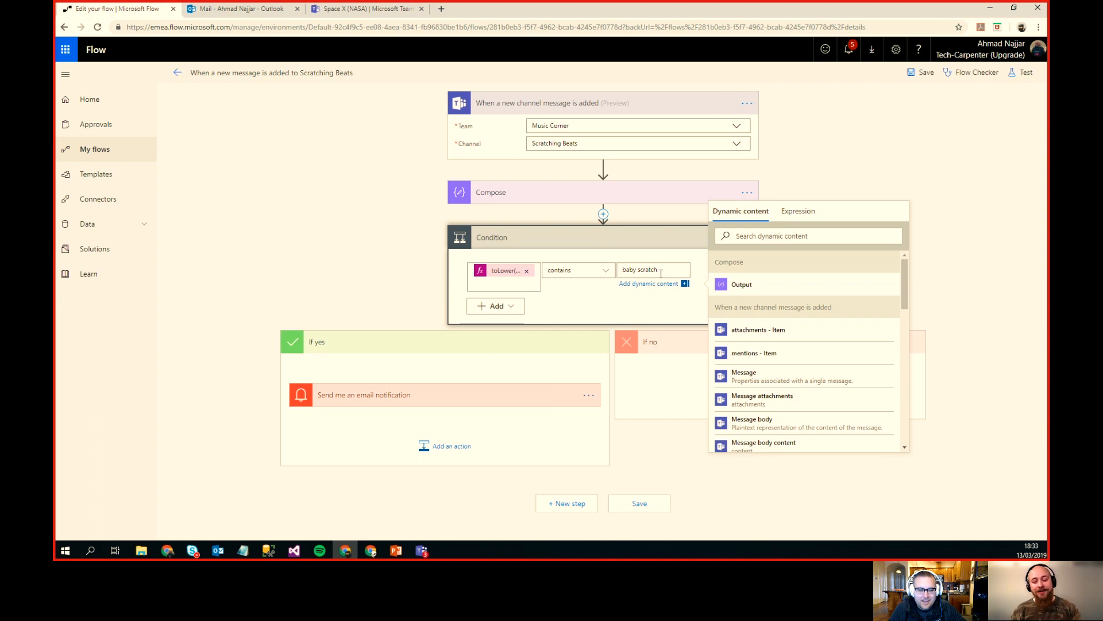
{"action": "left_click", "coordinate": [413, 258]}
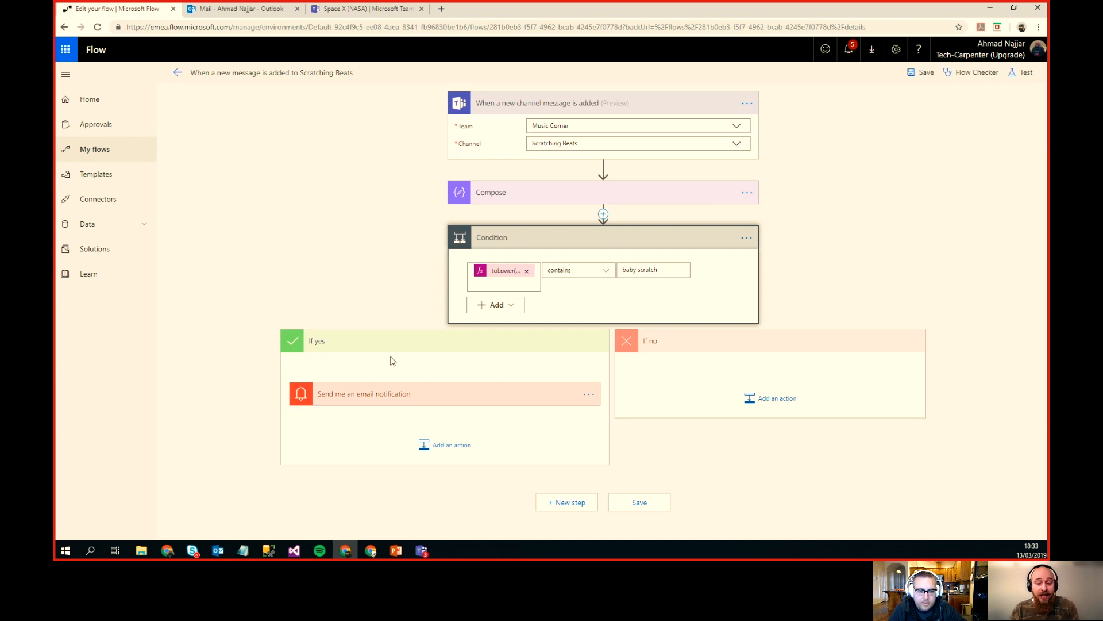
{"action": "left_click", "coordinate": [392, 397]}
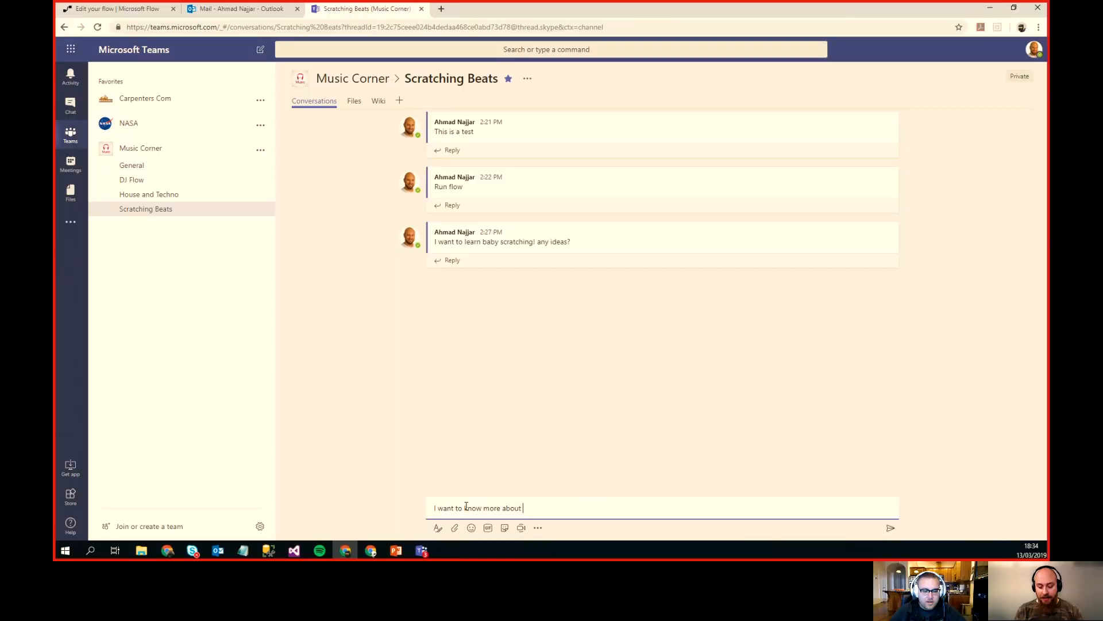
Step: Post the message "I want to know more about baby scratching!" in the Scratching Beats channel of the Music Corner team
{"action": "type", "text": "bout baby sc"}
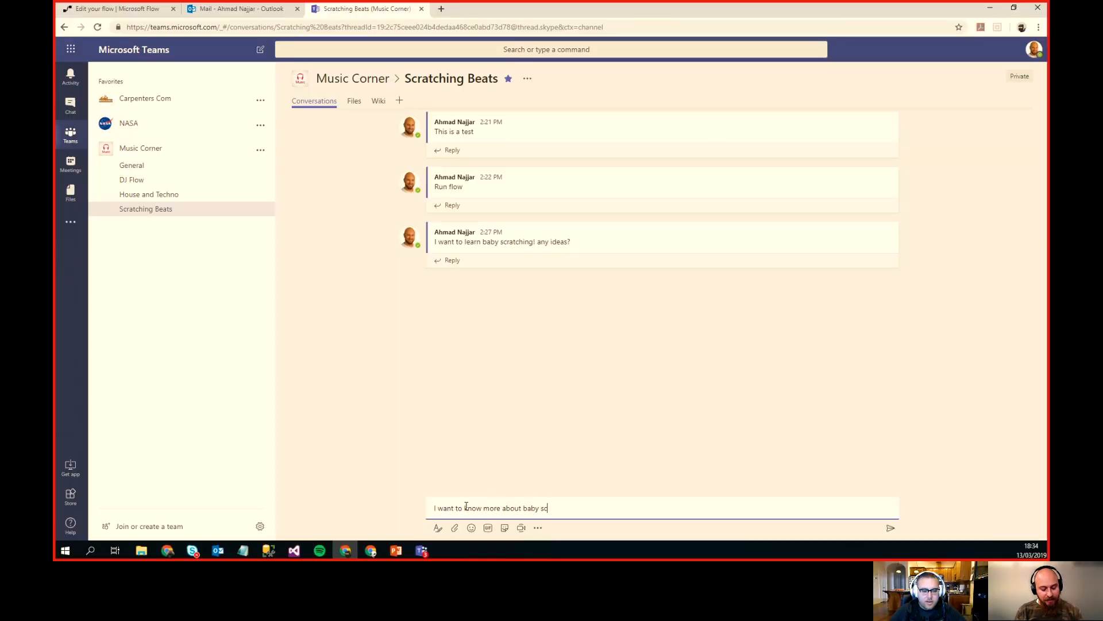
{"action": "type", "text": "ratch"}
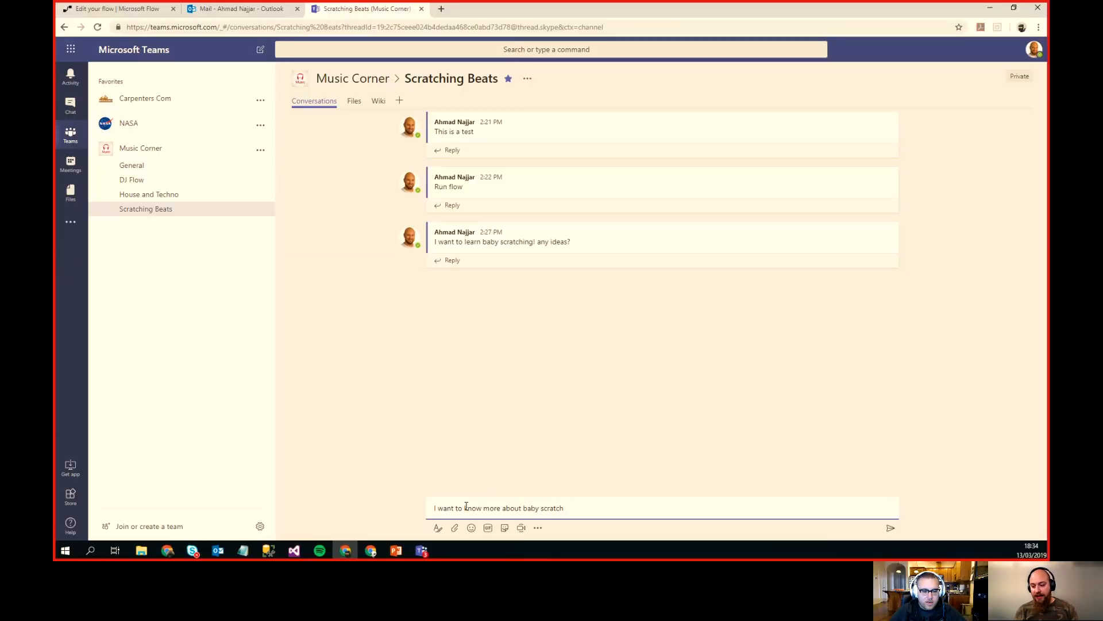
{"action": "type", "text": "ing!"}
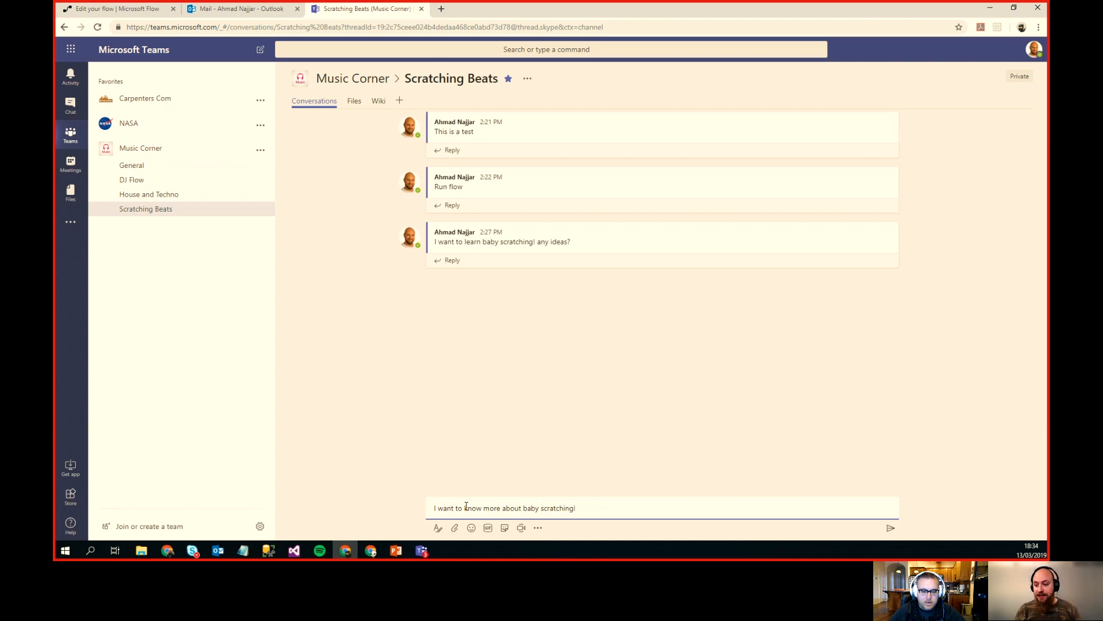
{"action": "key", "text": "Return"}
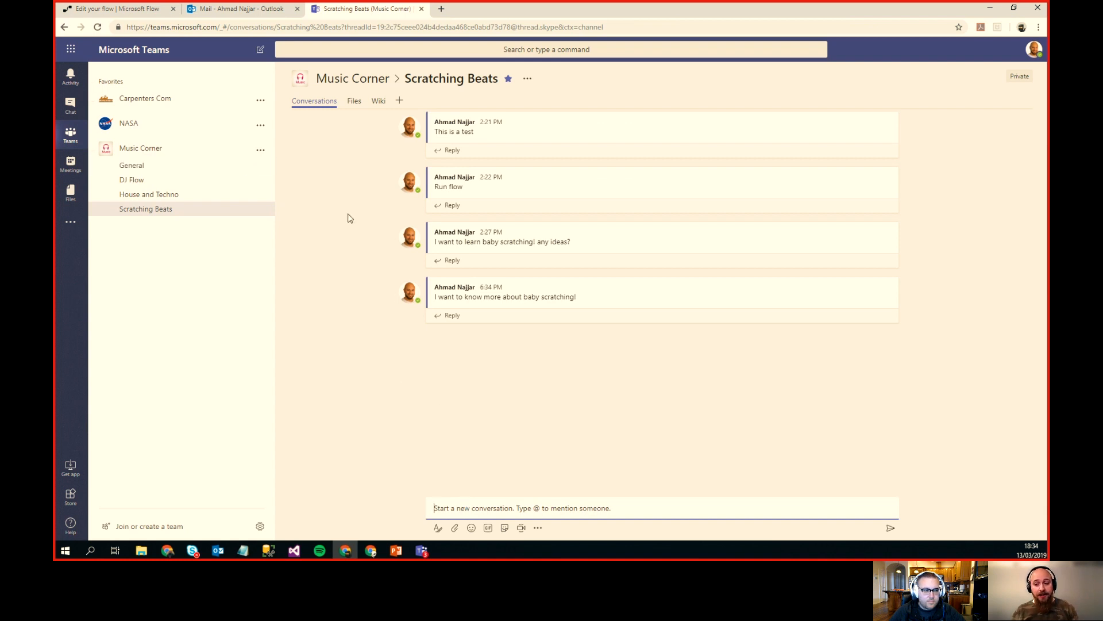
Step: Return briefly to the flow editor, then switch to the Outlook inbox to check for the flow's notification email
{"action": "left_click", "coordinate": [115, 8]}
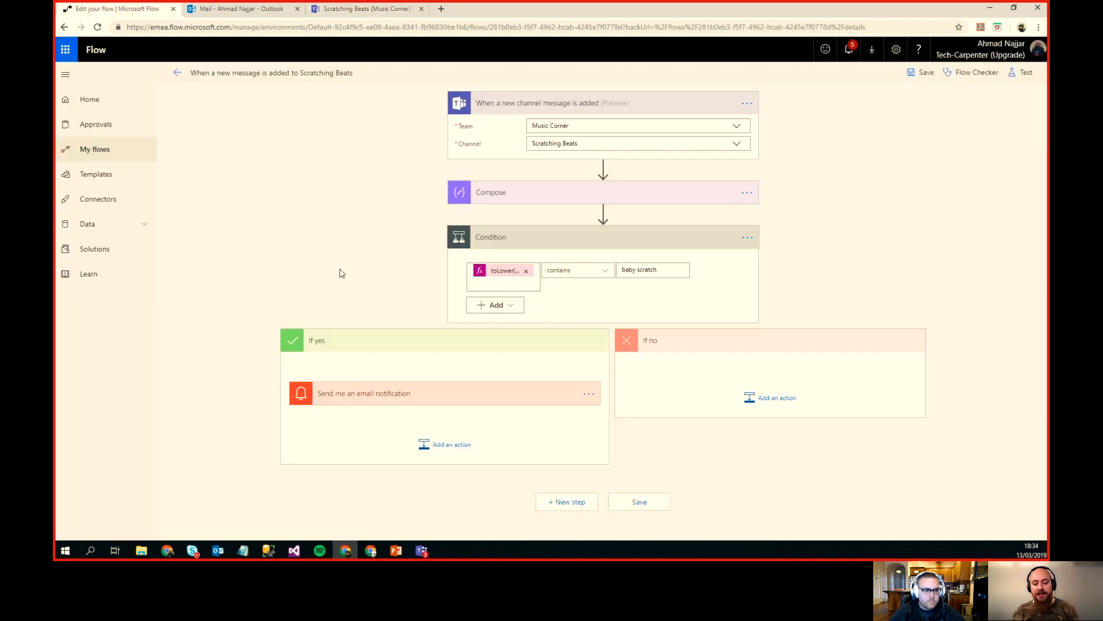
{"action": "left_click", "coordinate": [233, 9]}
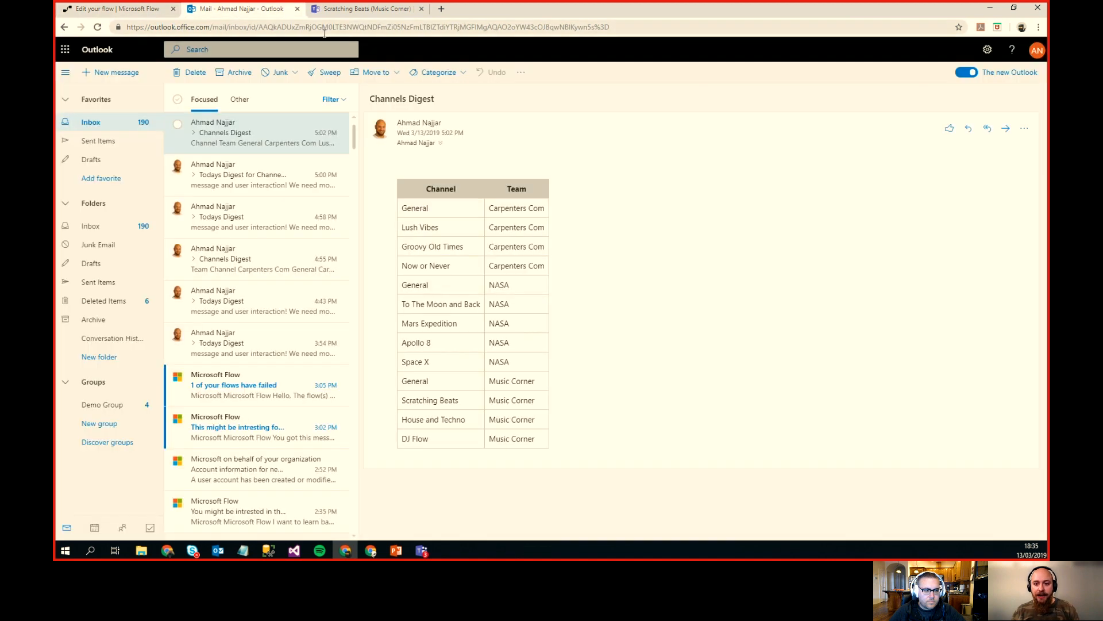
Step: Return to the Scratching Beats flow in the editor and inspect the Compose action's input, collapsing the action again
{"action": "left_click", "coordinate": [138, 9]}
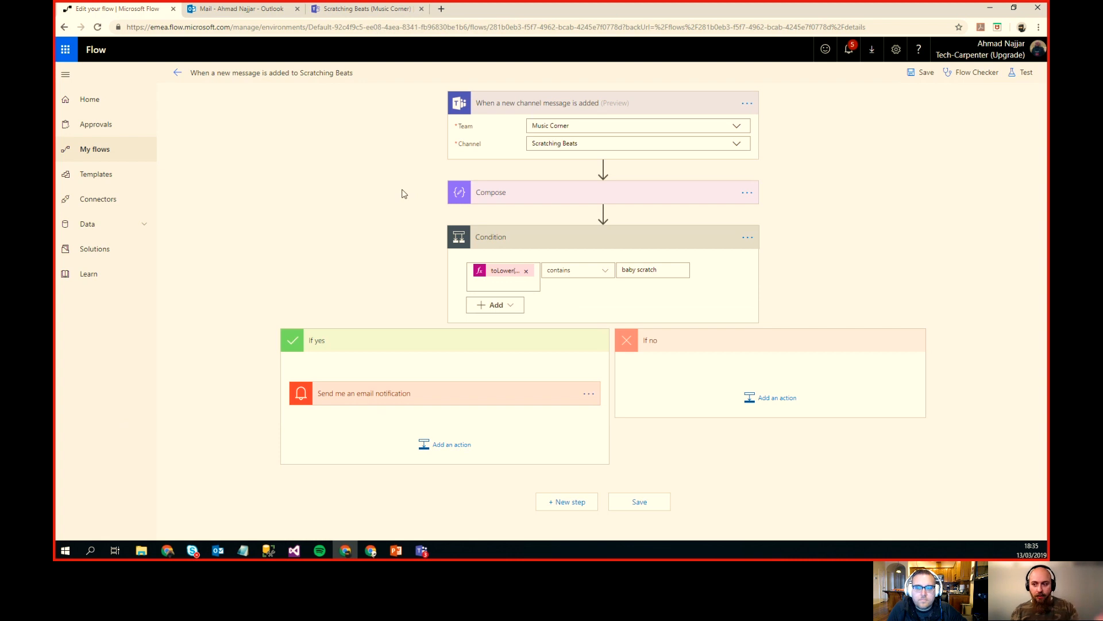
{"action": "left_click", "coordinate": [545, 200]}
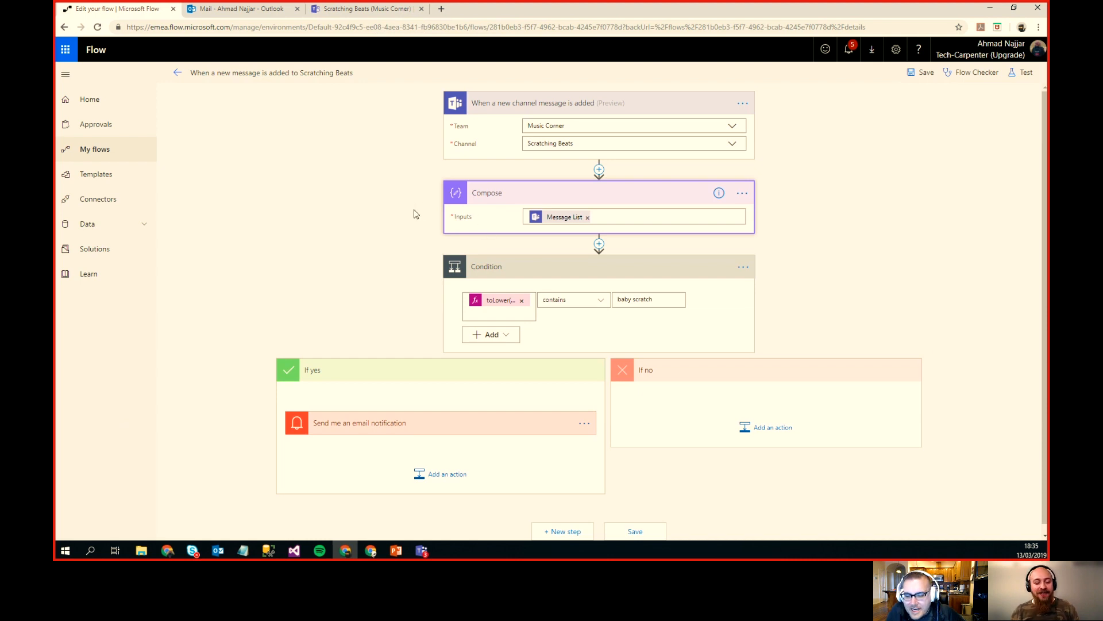
{"action": "left_click", "coordinate": [543, 194]}
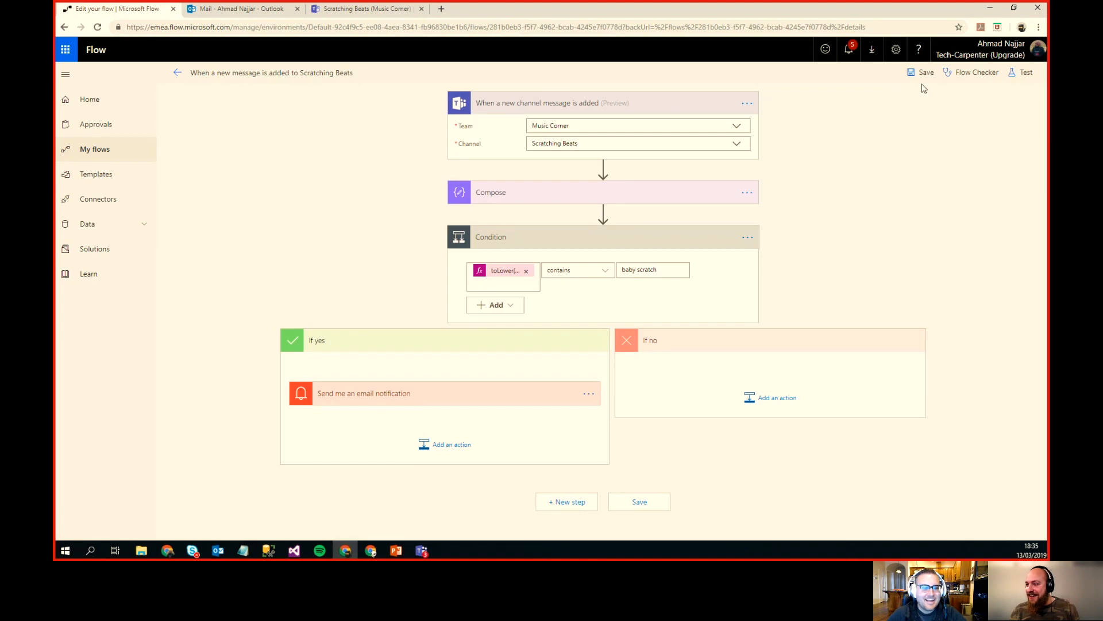
Step: Leave the Scratching Beats flow without saving and open the "When I am mentioned in a Mars Expedition" flow for editing
{"action": "left_click", "coordinate": [100, 151]}
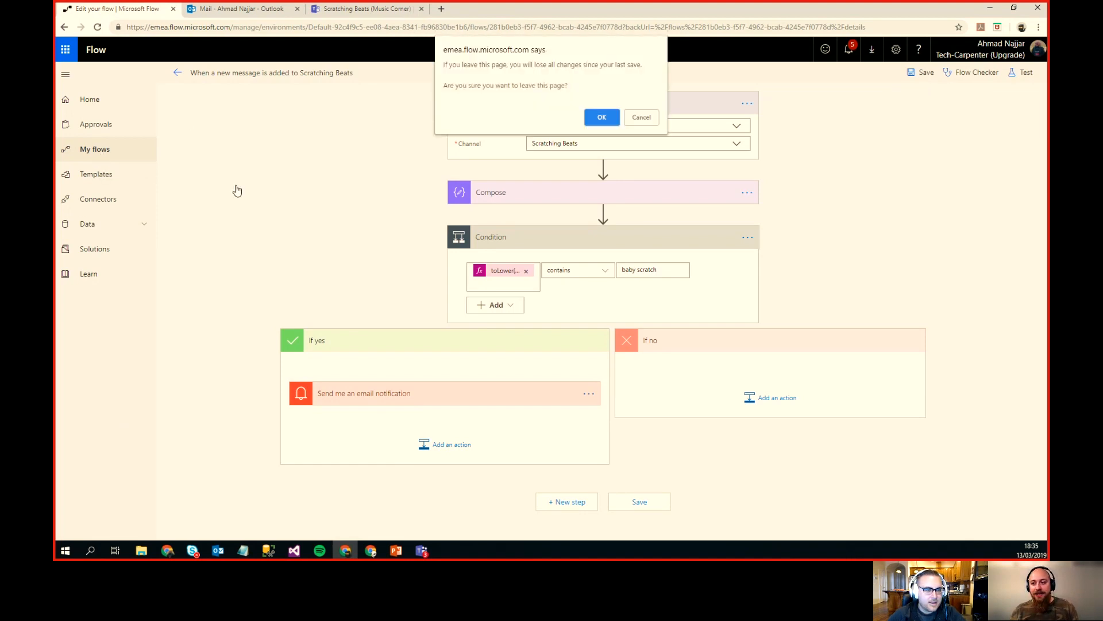
{"action": "left_click", "coordinate": [615, 114]}
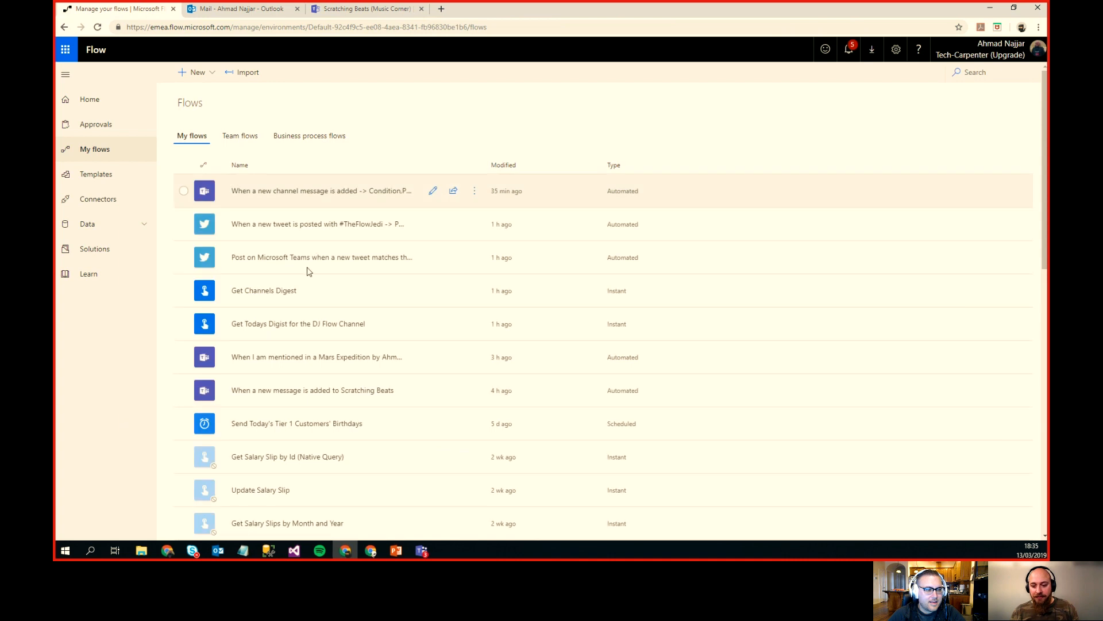
{"action": "left_click", "coordinate": [299, 356]}
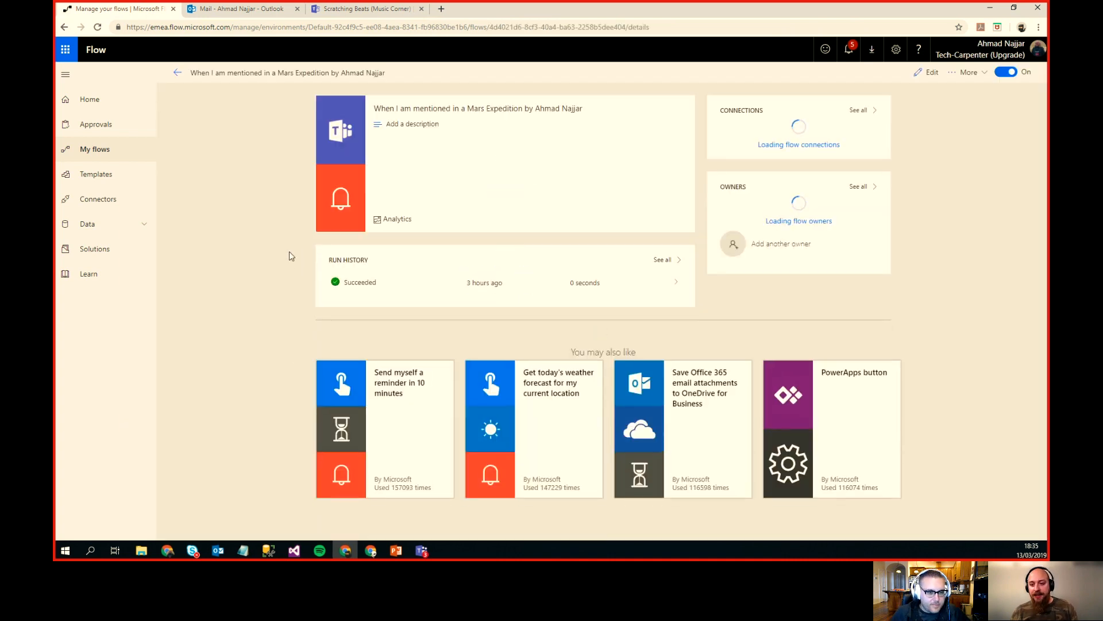
{"action": "left_click", "coordinate": [929, 73]}
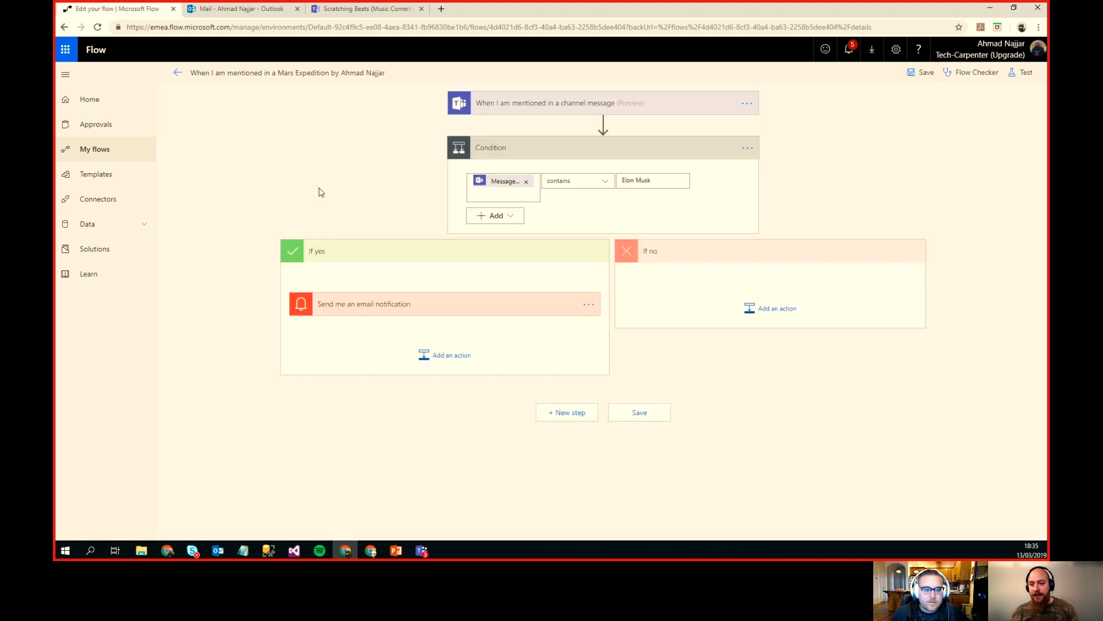
Step: Inspect the mention trigger's team and channel settings and the dynamic value in the condition's first operand, then close the content picker
{"action": "left_click", "coordinate": [524, 112]}
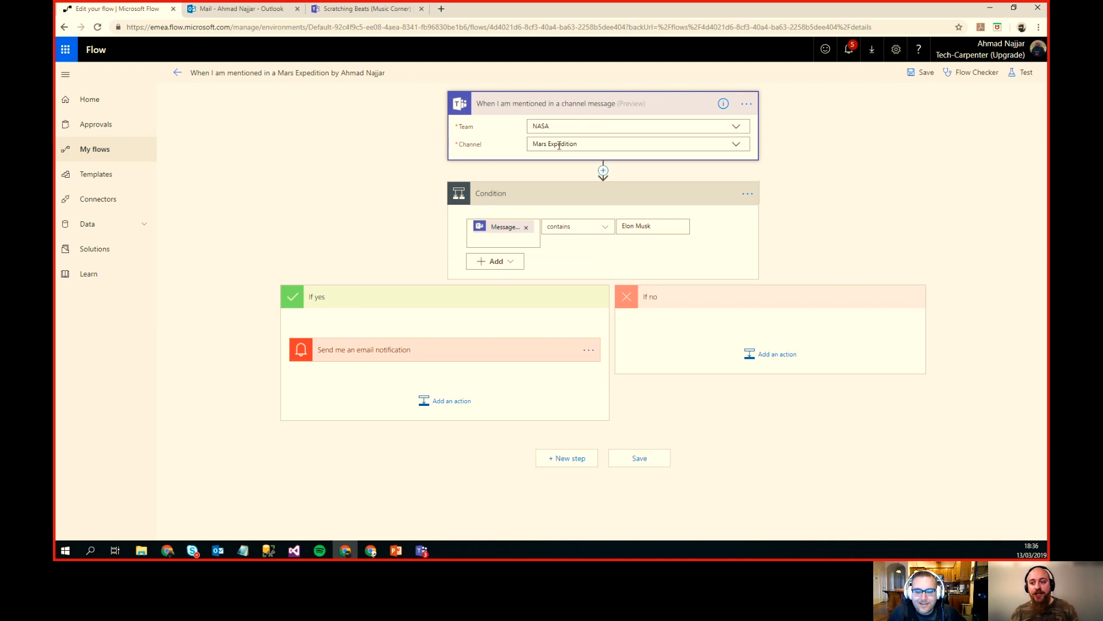
{"action": "left_click", "coordinate": [499, 231]}
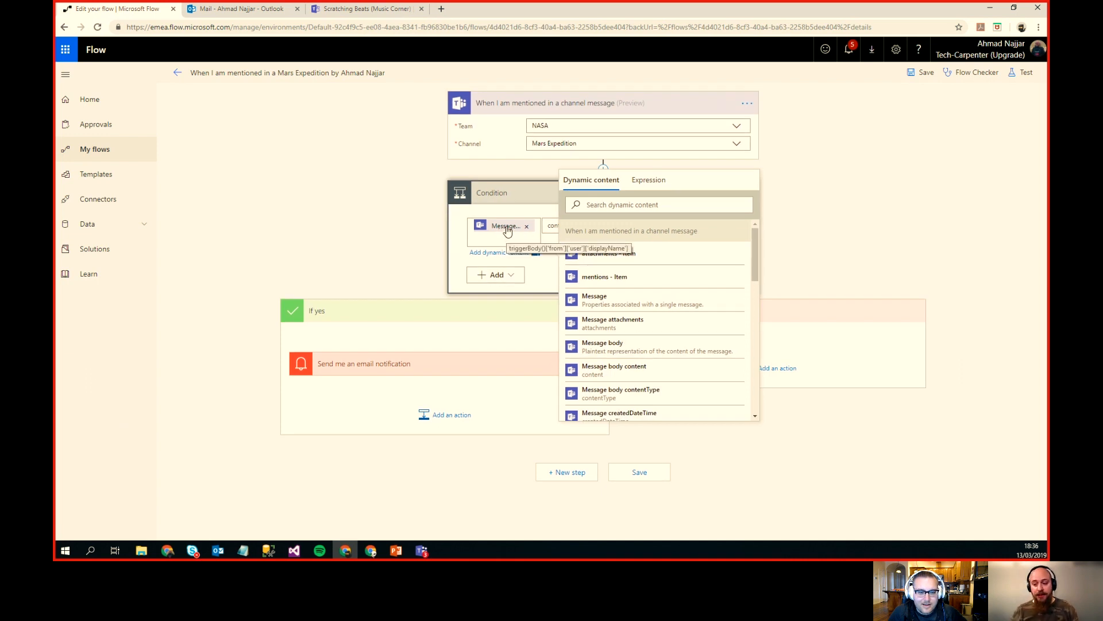
{"action": "left_click", "coordinate": [426, 224]}
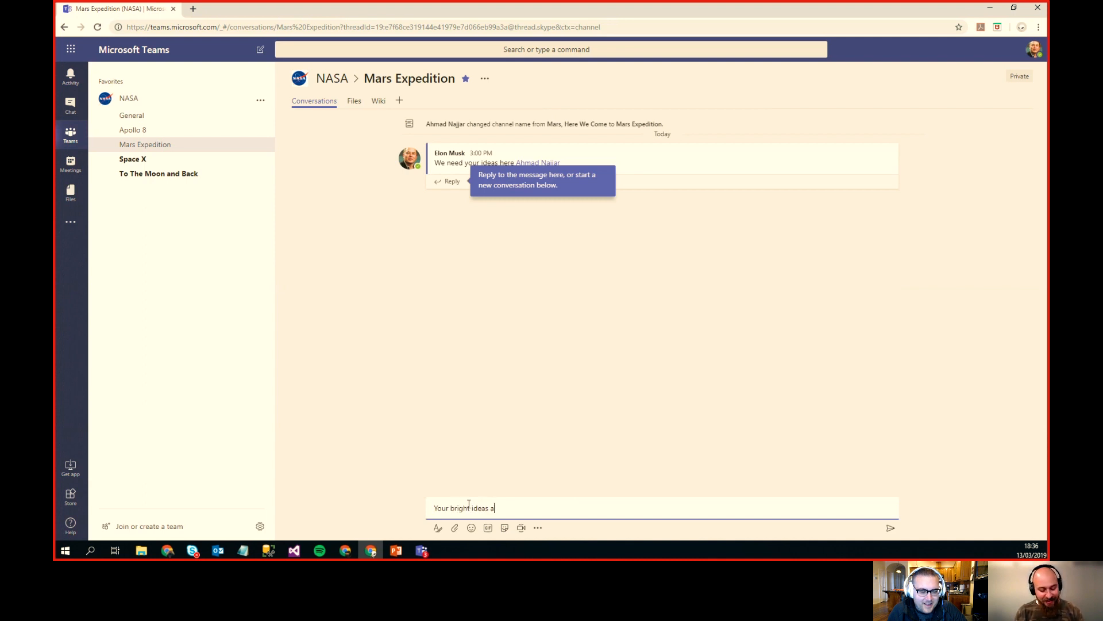
Step: Post "Your bright ideas are needed" with a mention of the flow owner in the NASA team's Mars Expedition channel in Microsoft Teams
{"action": "type", "text": "neede "}
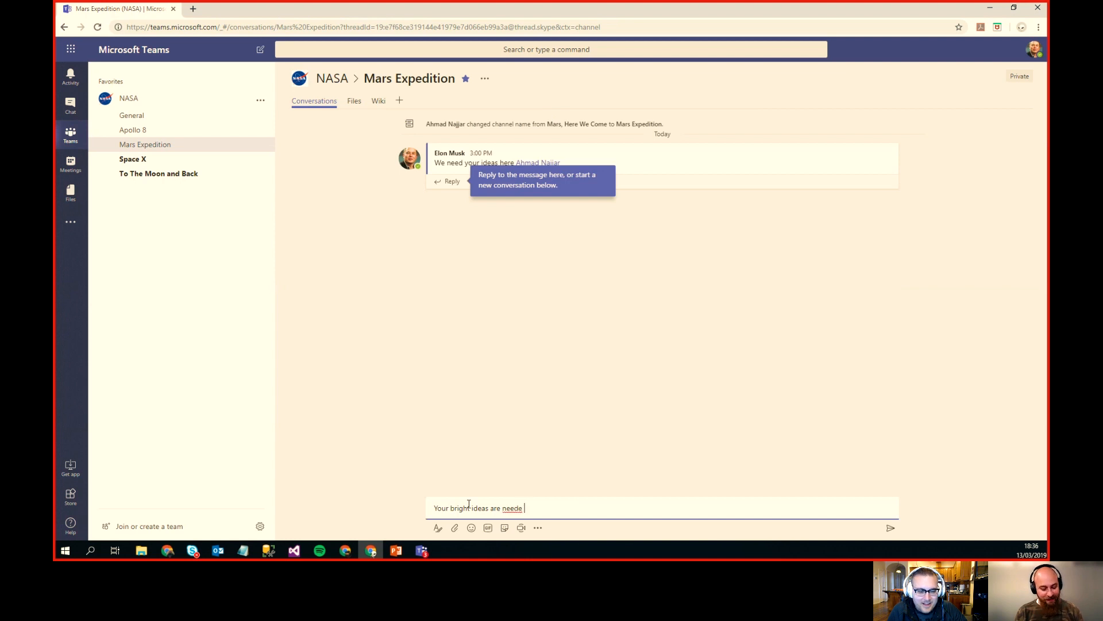
{"action": "type", "text": "@"}
{"action": "key", "text": "Return"}
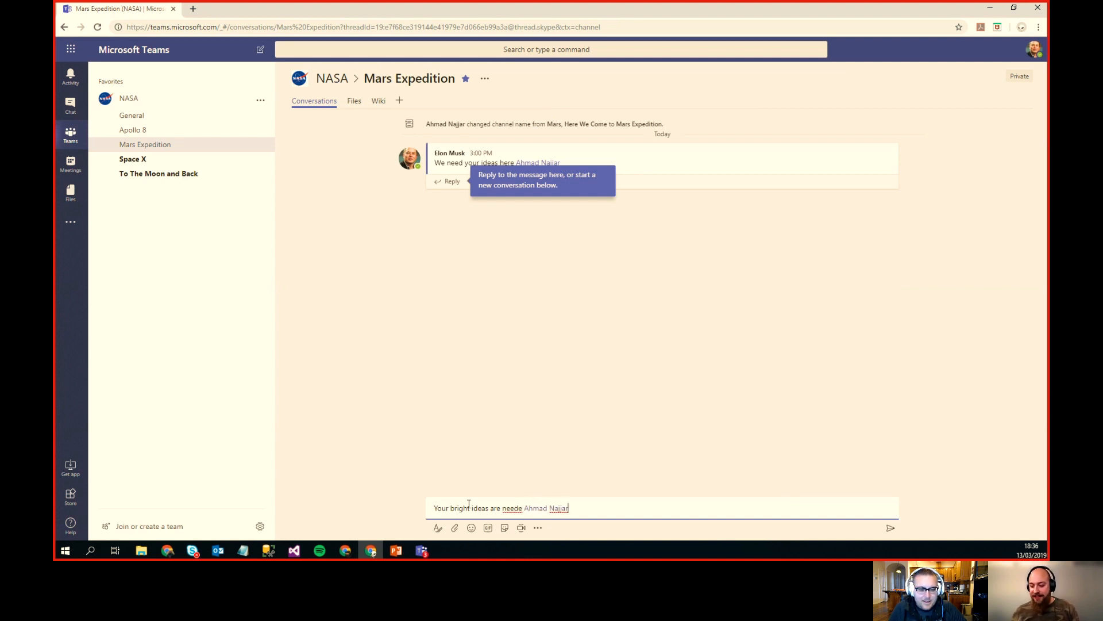
{"action": "left_click", "coordinate": [522, 507]}
{"action": "type", "text": "d"}
{"action": "key", "text": "Return"}
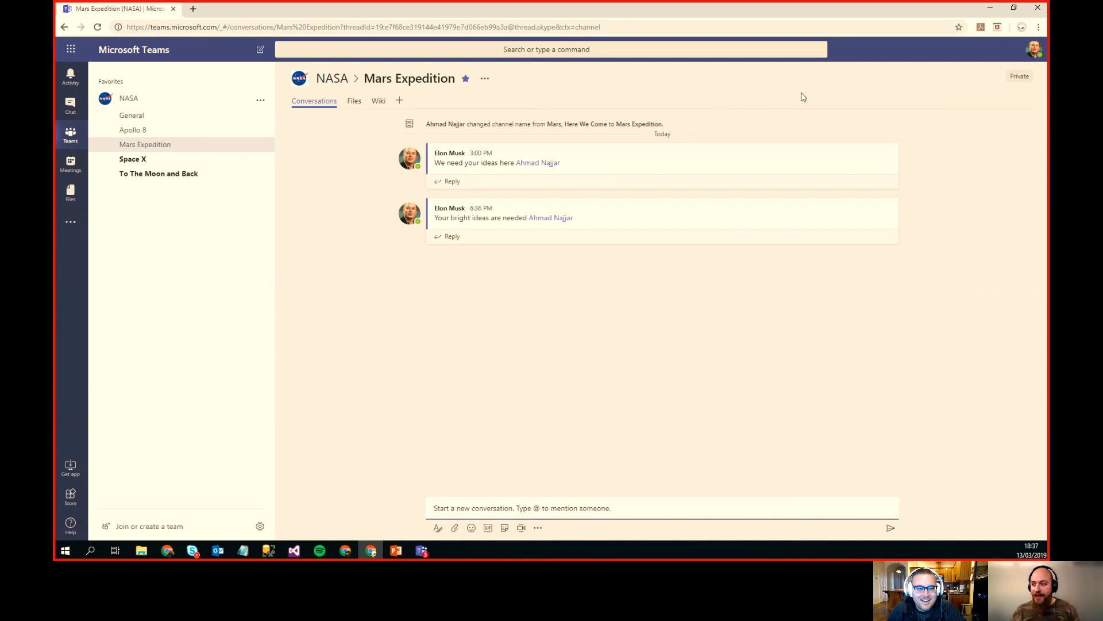
Step: Check which account is signed in to Teams, then view the To The Moon and Back channel
{"action": "left_click", "coordinate": [1035, 51]}
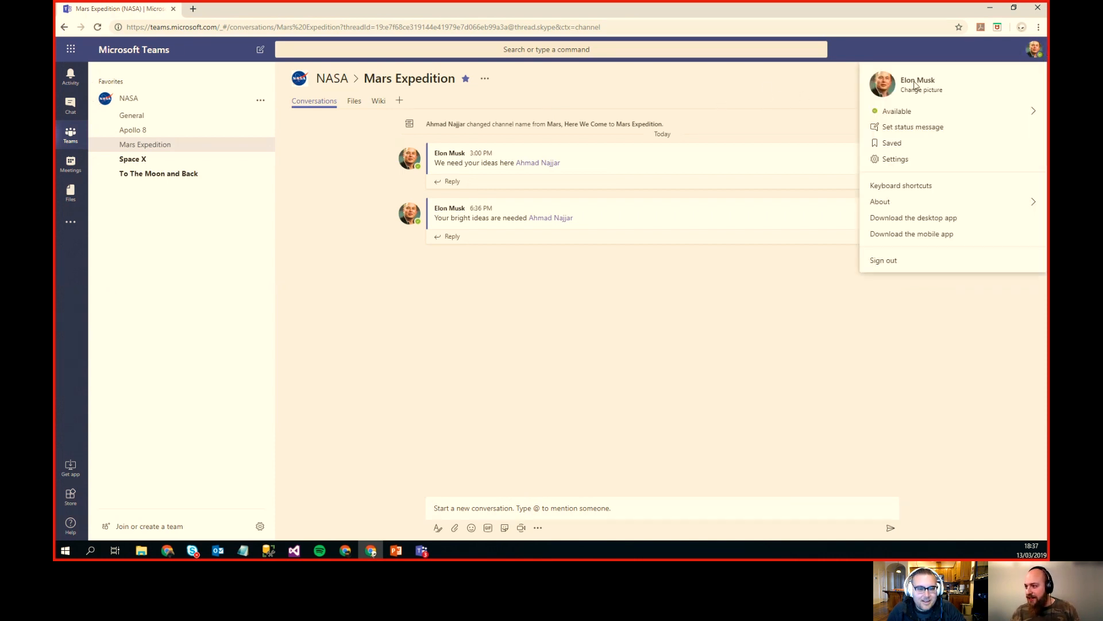
{"action": "left_click", "coordinate": [1034, 50]}
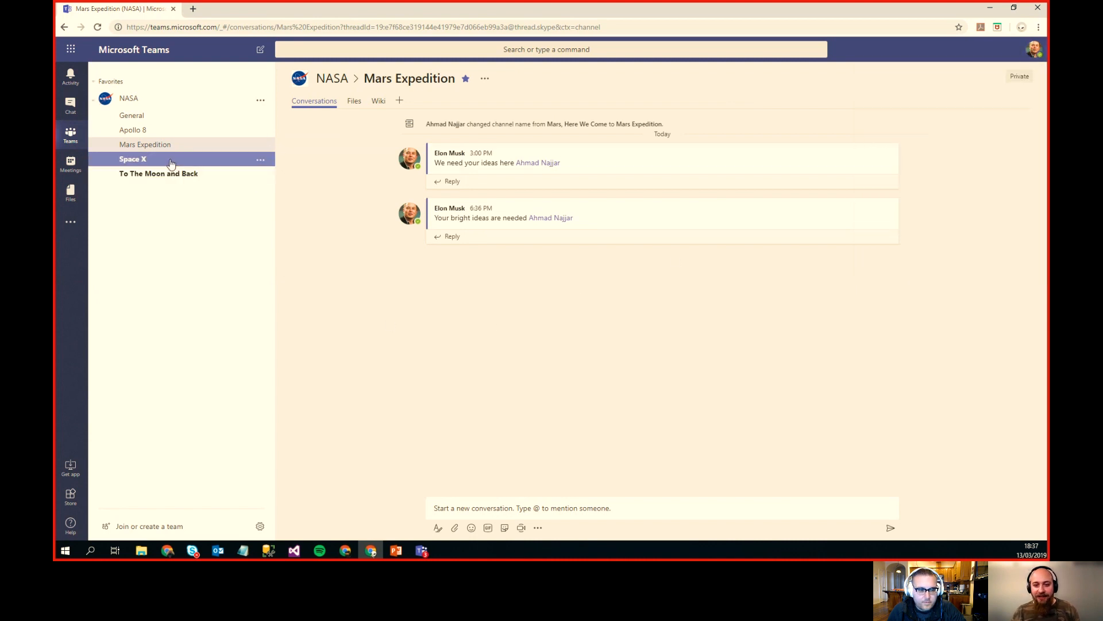
{"action": "left_click", "coordinate": [200, 176]}
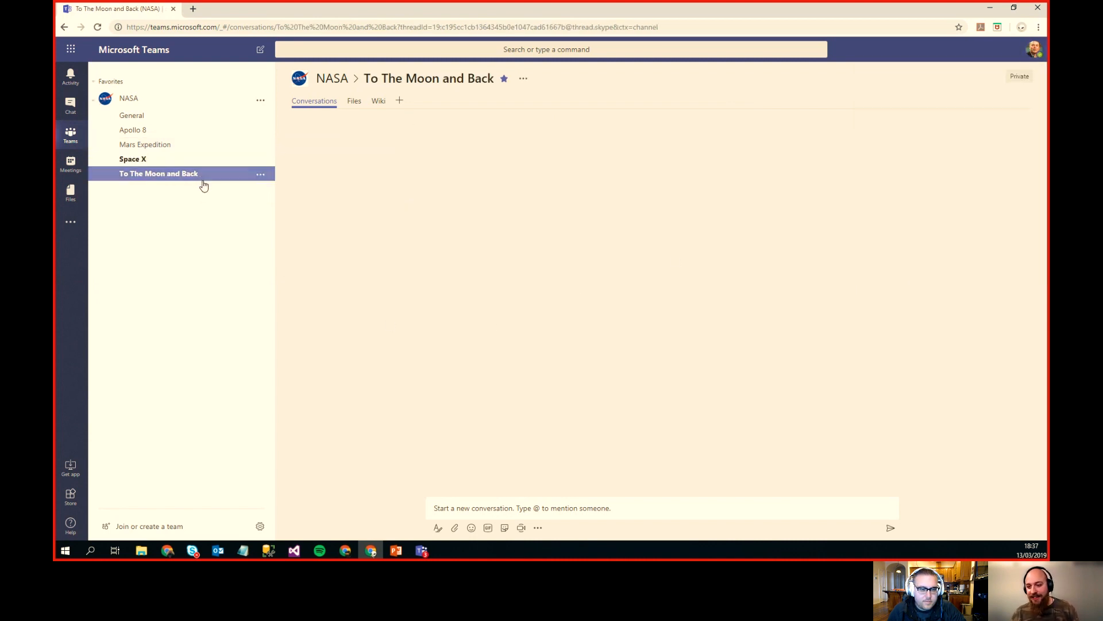
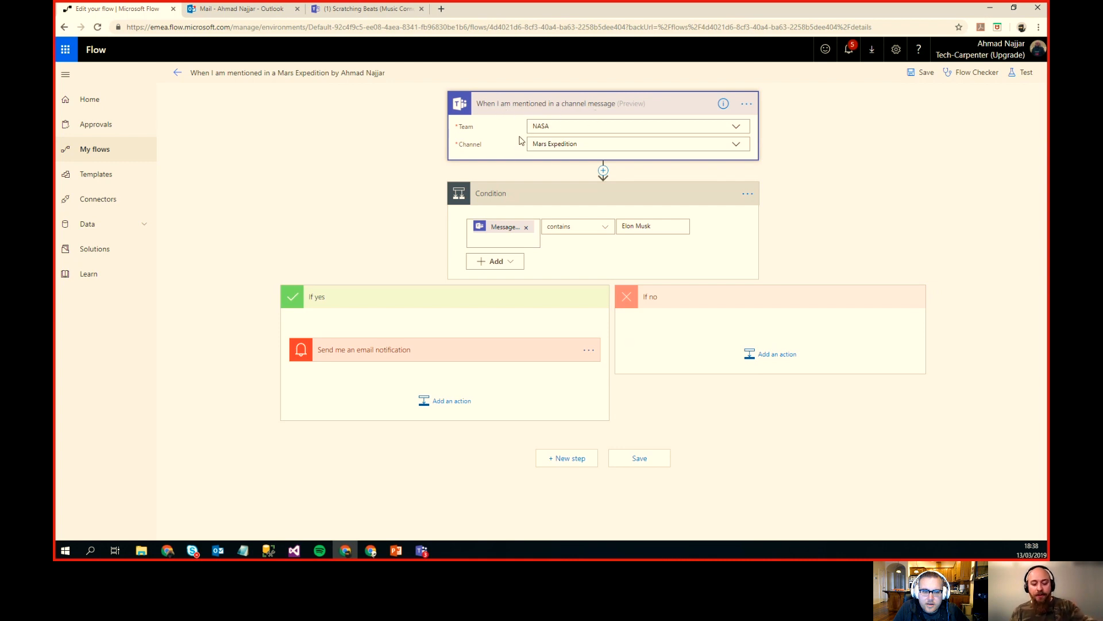
Step: Browse the dynamic content that the mention trigger offers for the condition's first operand, leaving the condition unchanged
{"action": "left_click", "coordinate": [516, 242]}
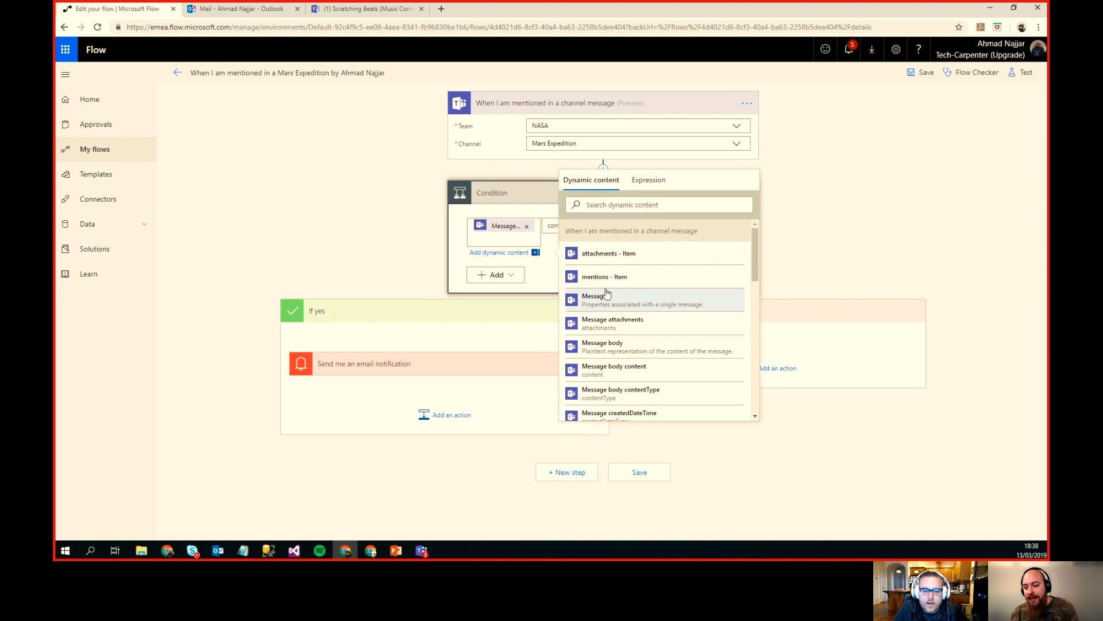
{"action": "left_click", "coordinate": [378, 218]}
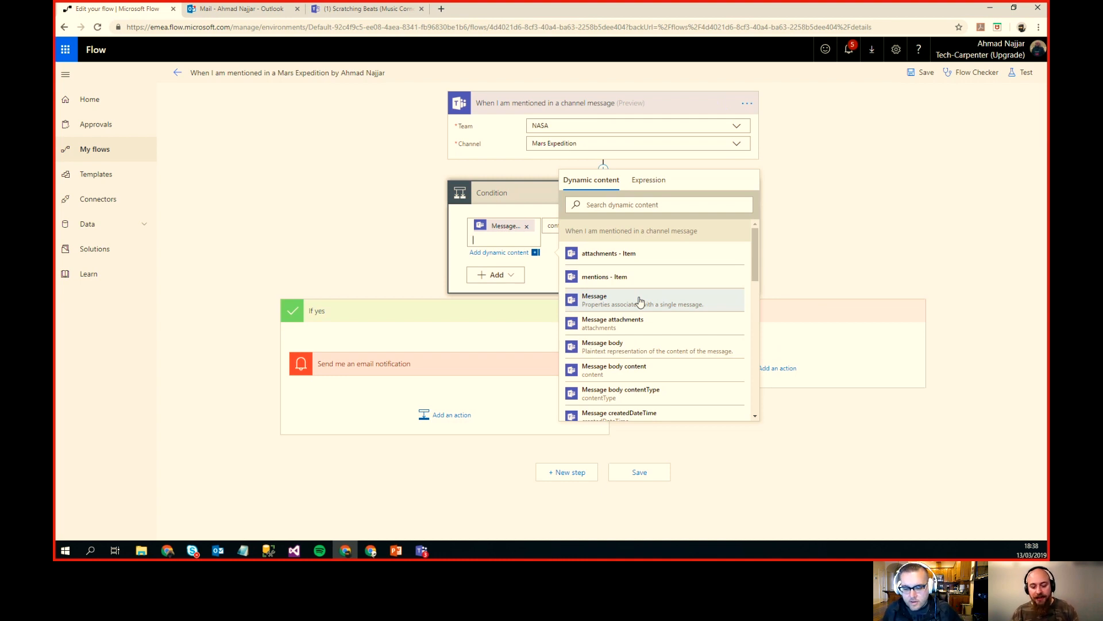
{"action": "scroll", "coordinate": [672, 312], "scroll_direction": "down", "scroll_amount": 1}
{"action": "scroll", "coordinate": [677, 314], "scroll_direction": "down", "scroll_amount": 3}
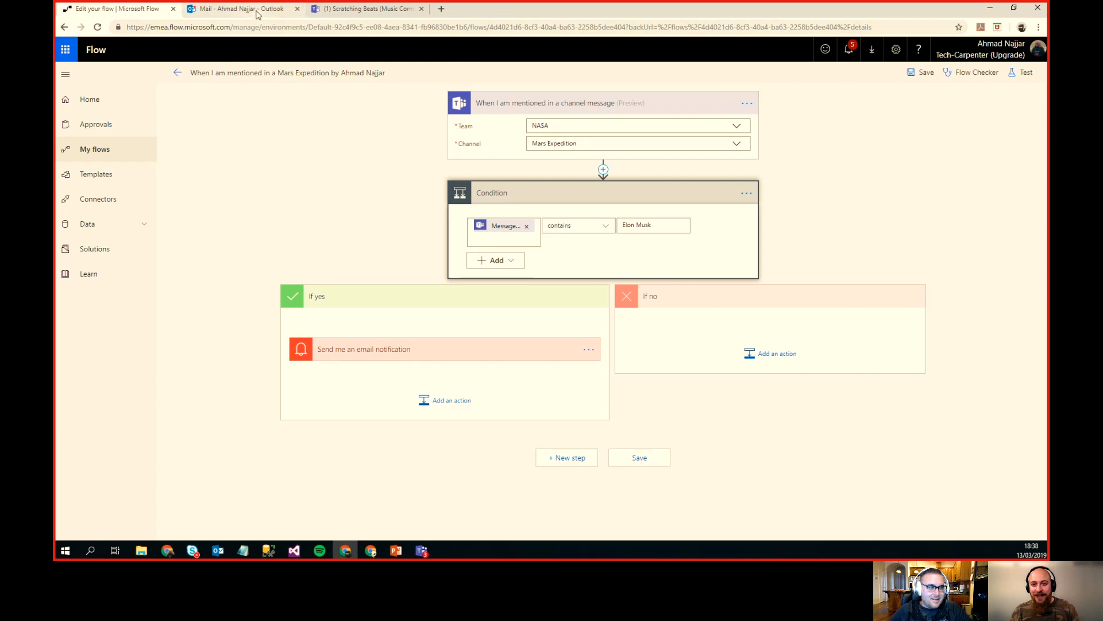
Step: Switch to the Outlook inbox, open the "You might be intrested in this!" email and highlight "baby scratch" in its text
{"action": "left_click", "coordinate": [257, 10]}
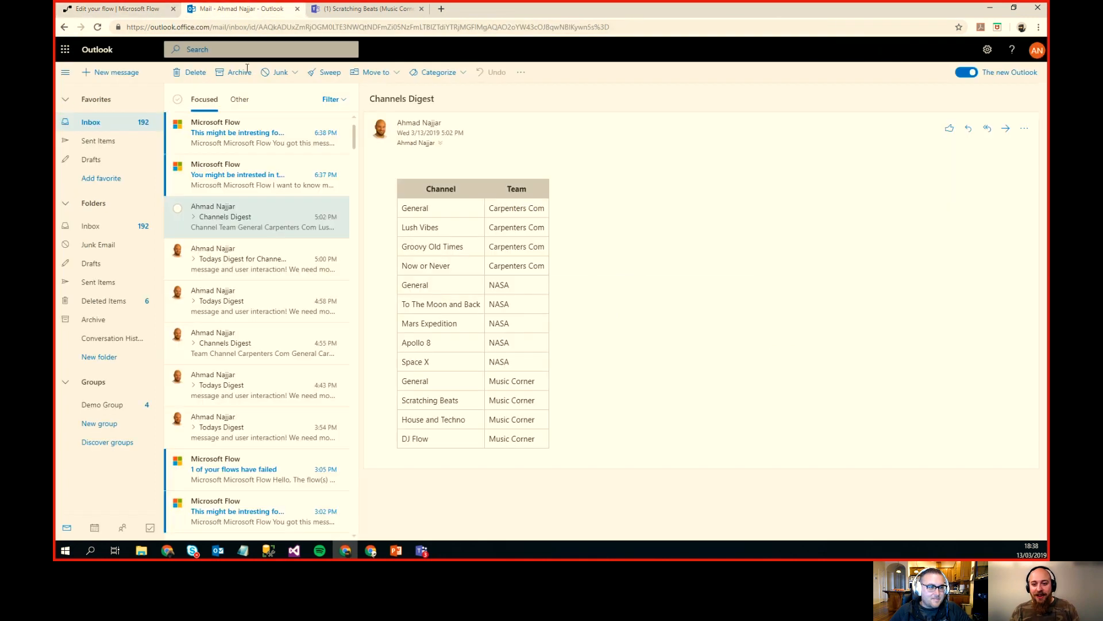
{"action": "left_click", "coordinate": [232, 179]}
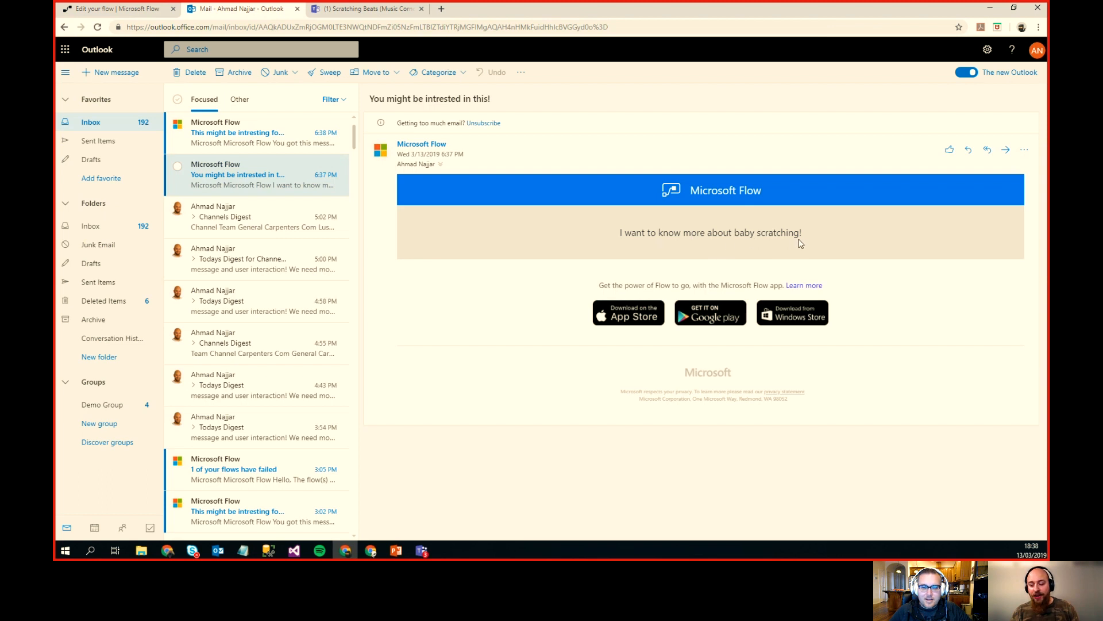
{"action": "left_click_drag", "start_coordinate": [735, 232], "coordinate": [787, 232]}
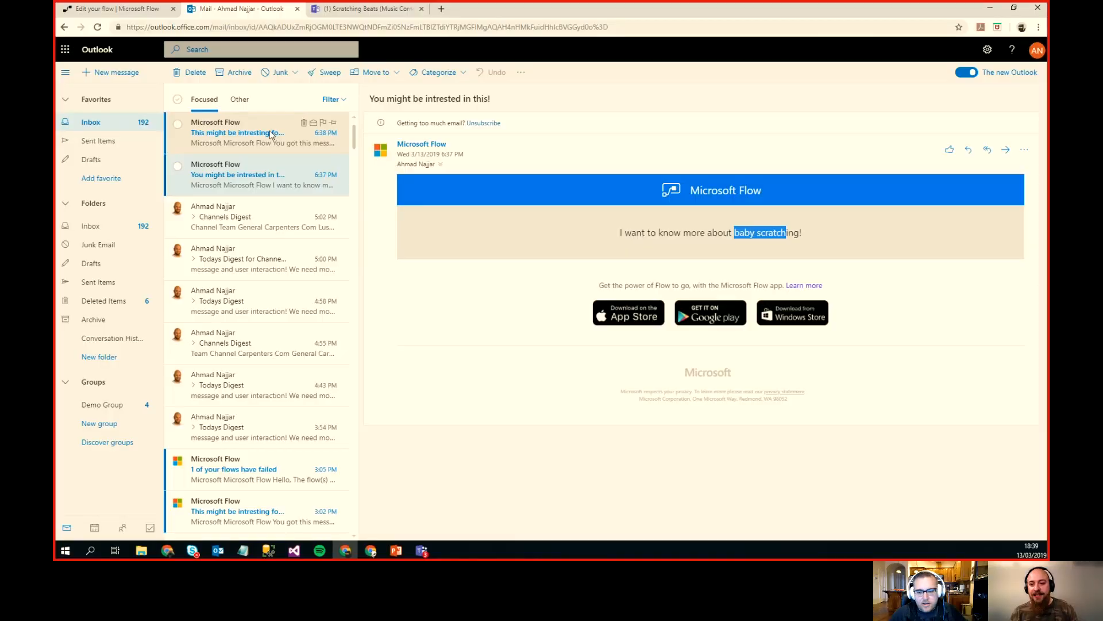
Step: Compare the Mars Expedition notification email with the baby scratching one, highlighting the mentioned person's name in the Mars Expedition message
{"action": "left_click", "coordinate": [253, 132]}
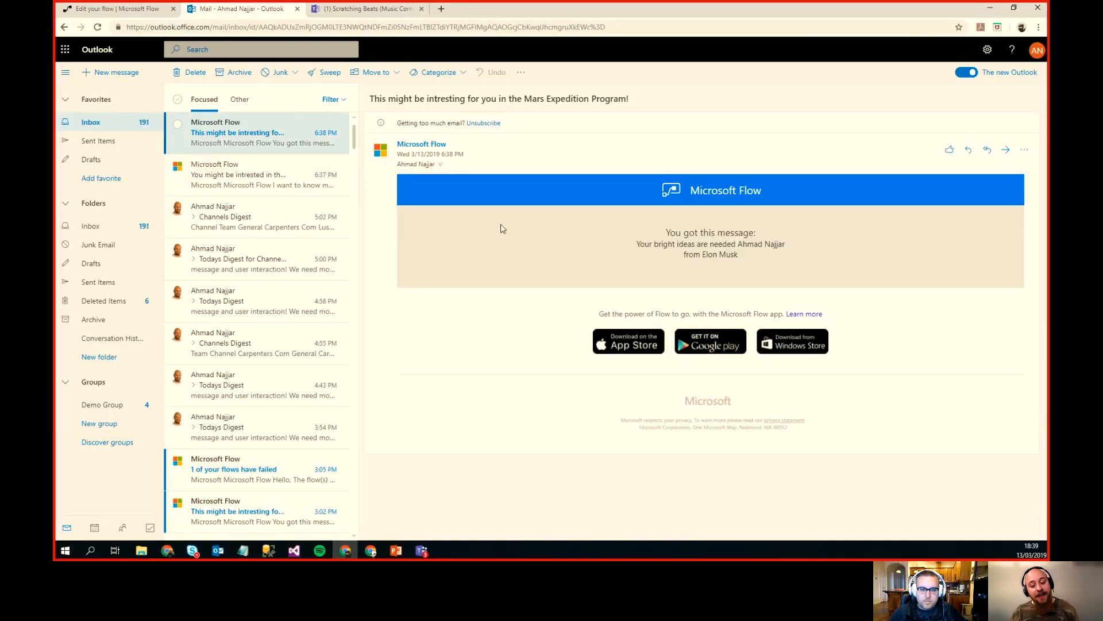
{"action": "left_click", "coordinate": [275, 177]}
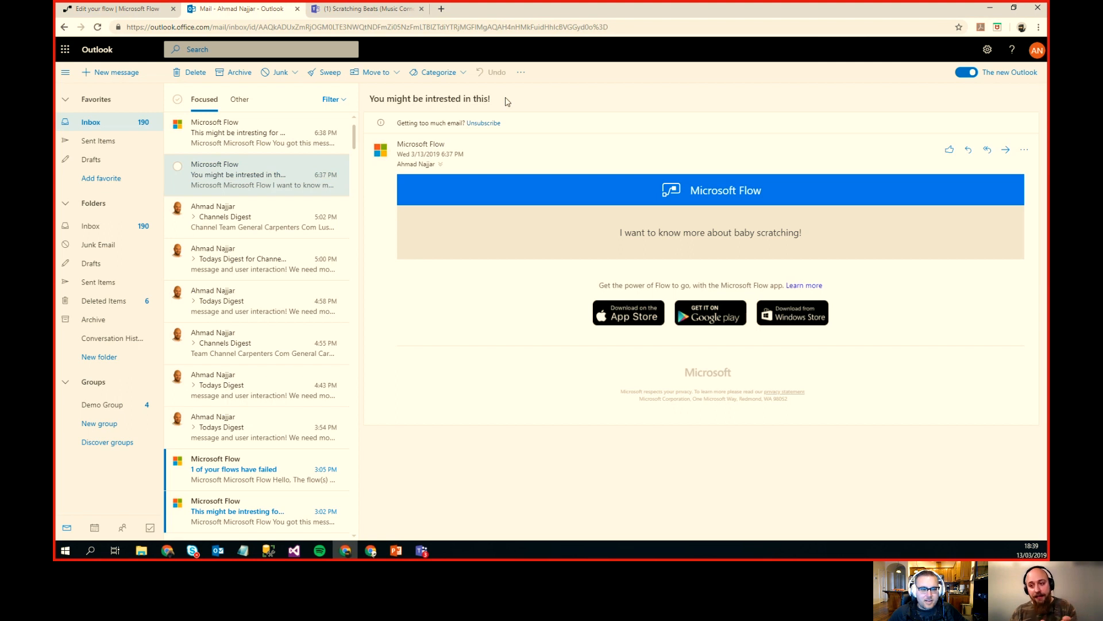
{"action": "left_click", "coordinate": [265, 138]}
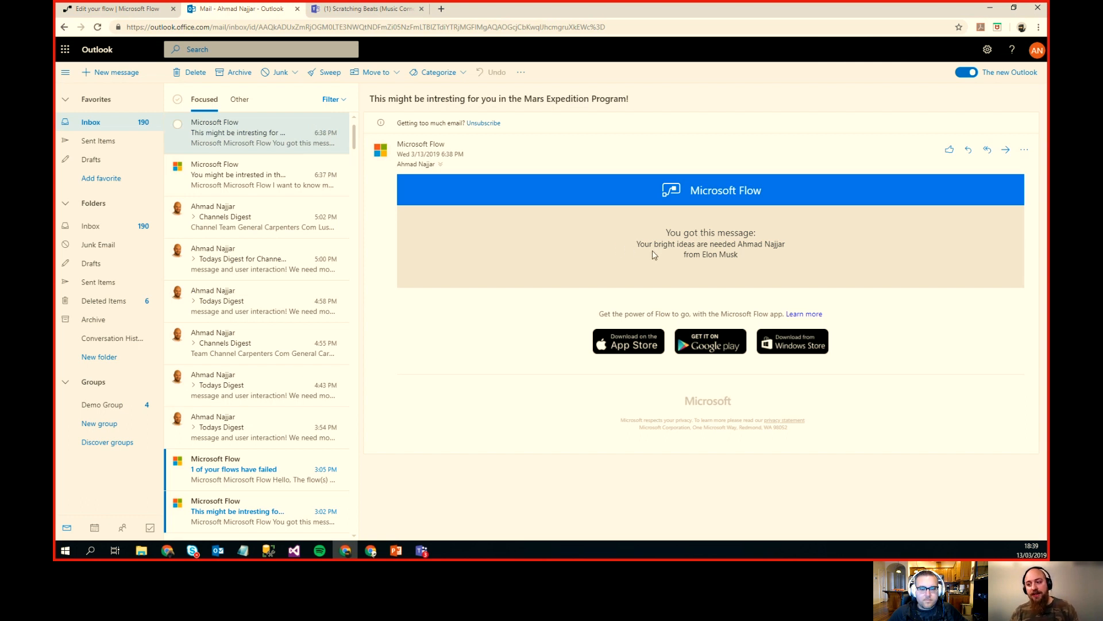
{"action": "left_click_drag", "start_coordinate": [743, 245], "coordinate": [795, 252]}
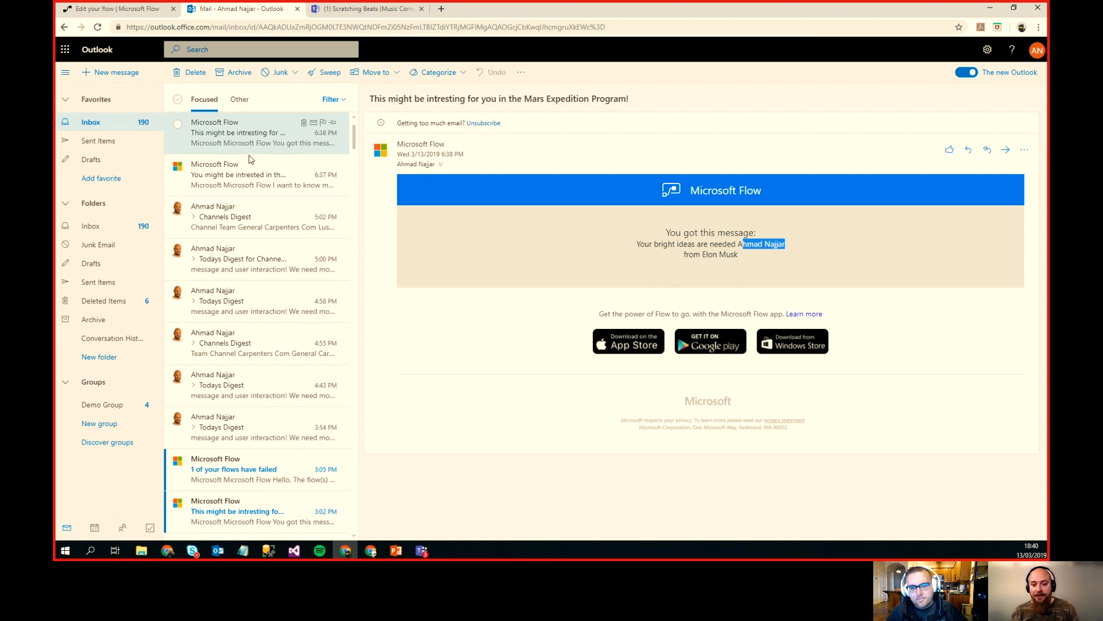
{"action": "left_click", "coordinate": [241, 174]}
{"action": "left_click", "coordinate": [246, 138]}
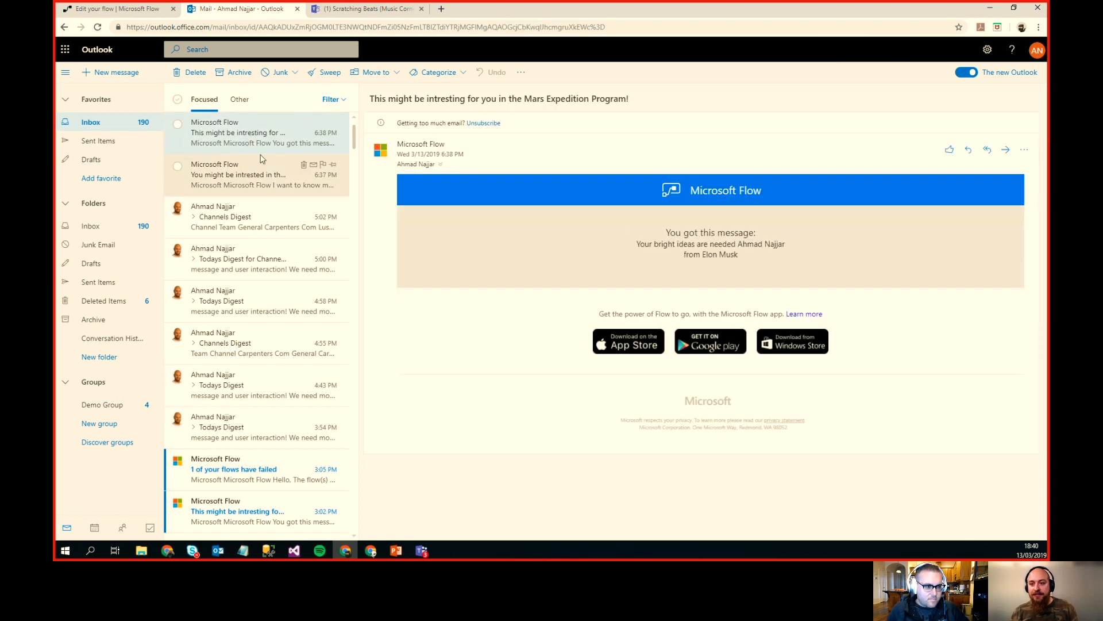
Step: Leave the Mars Expedition flow without saving and open the "Get Todays Digist for the DJ Flow Channel" flow for editing
{"action": "left_click", "coordinate": [124, 11]}
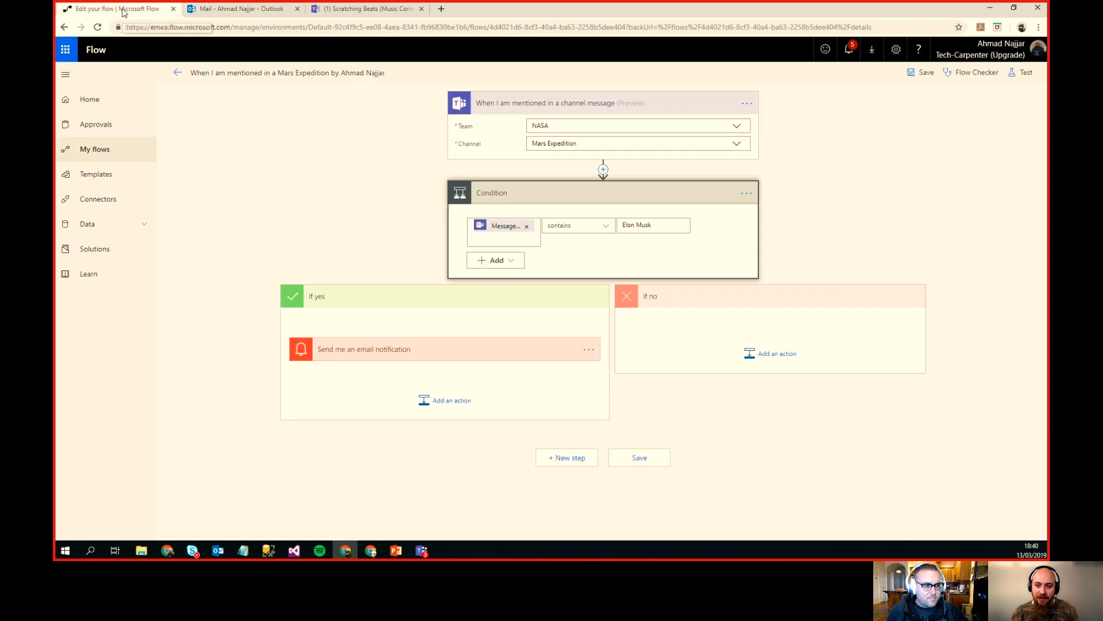
{"action": "left_click", "coordinate": [179, 73]}
{"action": "left_click", "coordinate": [598, 116]}
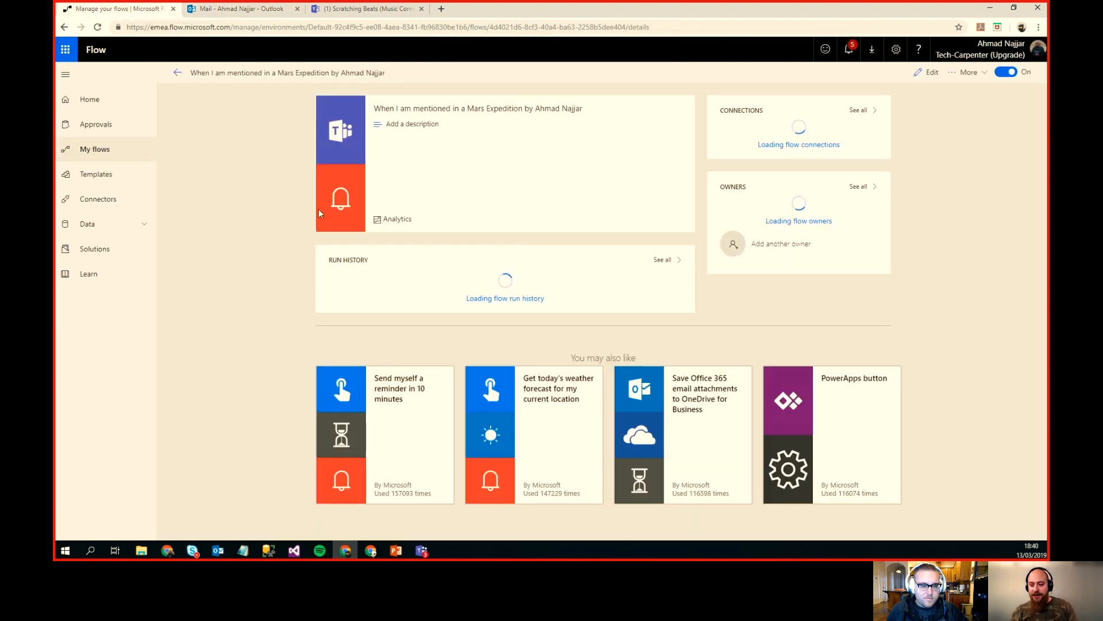
{"action": "left_click", "coordinate": [106, 151]}
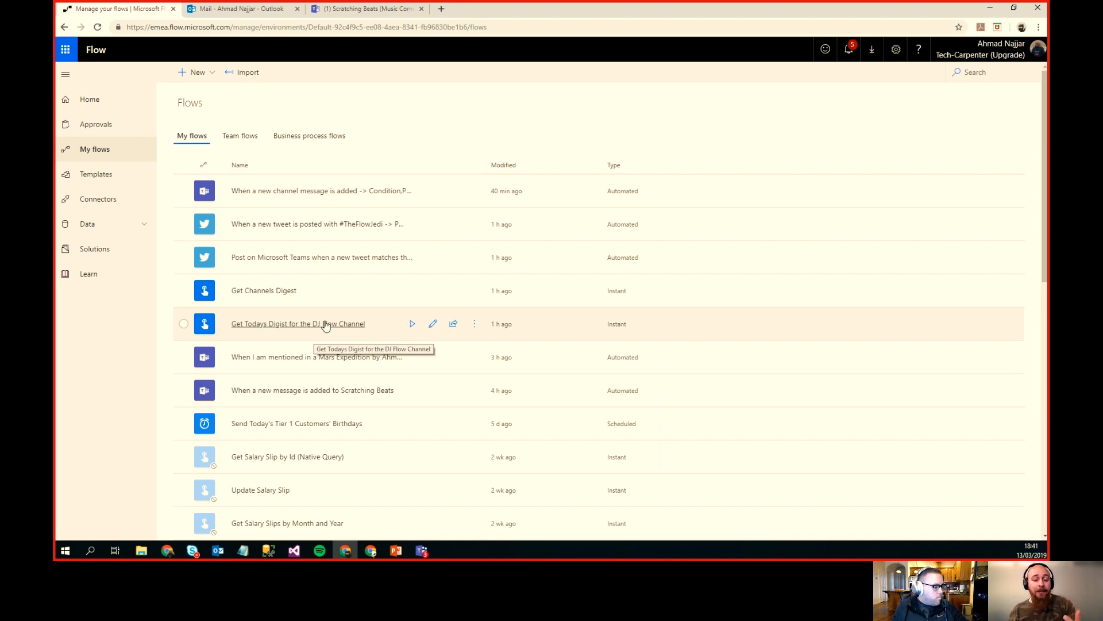
{"action": "left_click", "coordinate": [326, 325]}
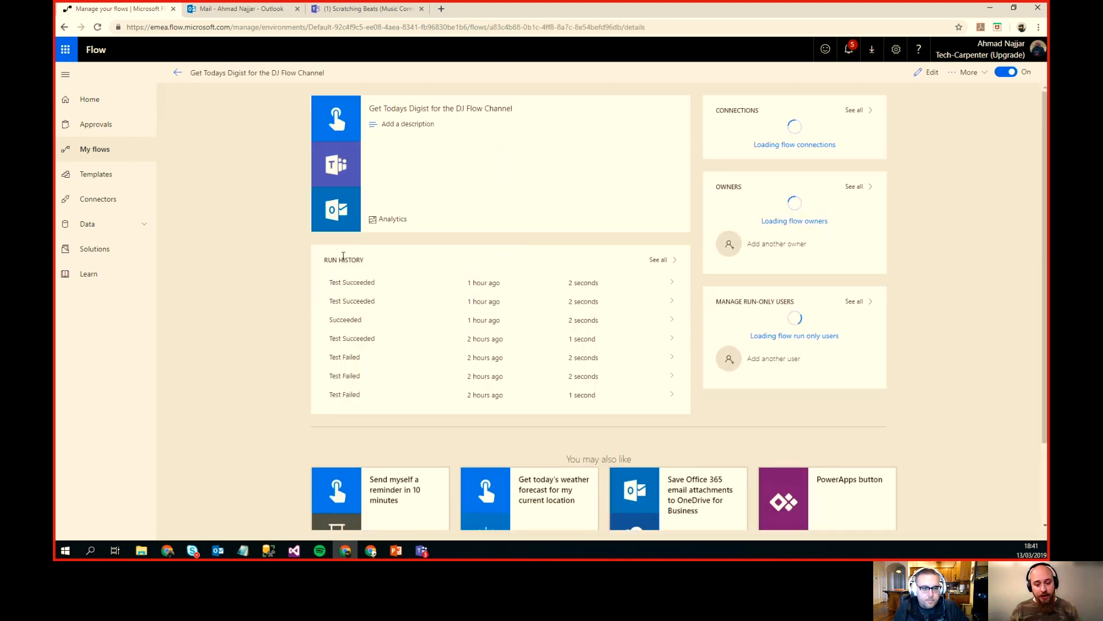
{"action": "left_click", "coordinate": [928, 72]}
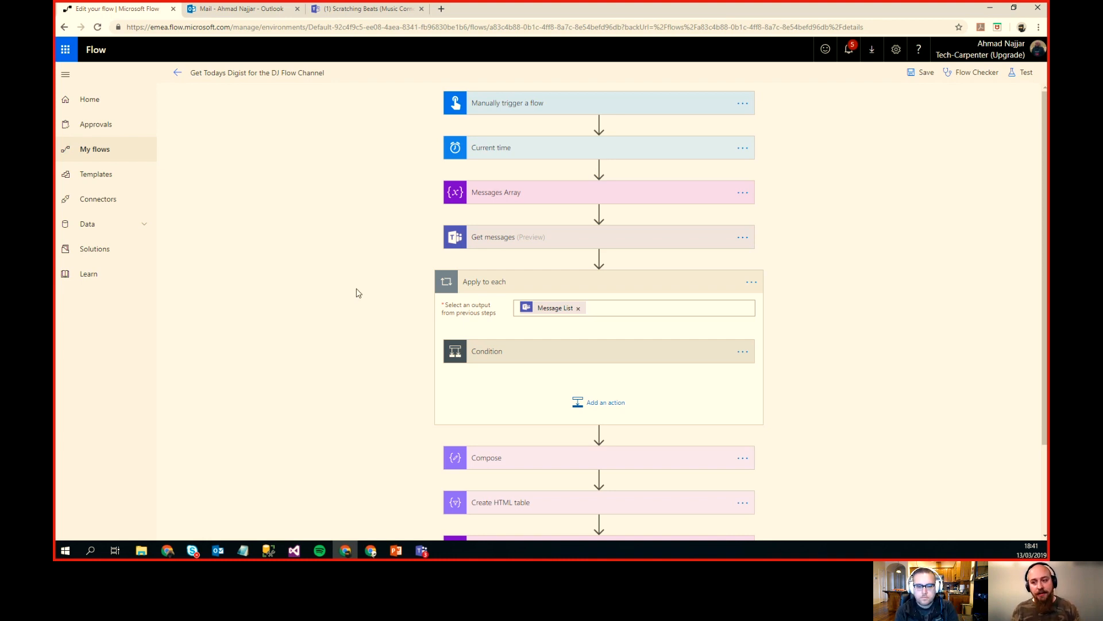
Step: Expand the manual trigger and the Current time, Messages Array and Get messages actions to examine their settings
{"action": "left_click", "coordinate": [477, 107]}
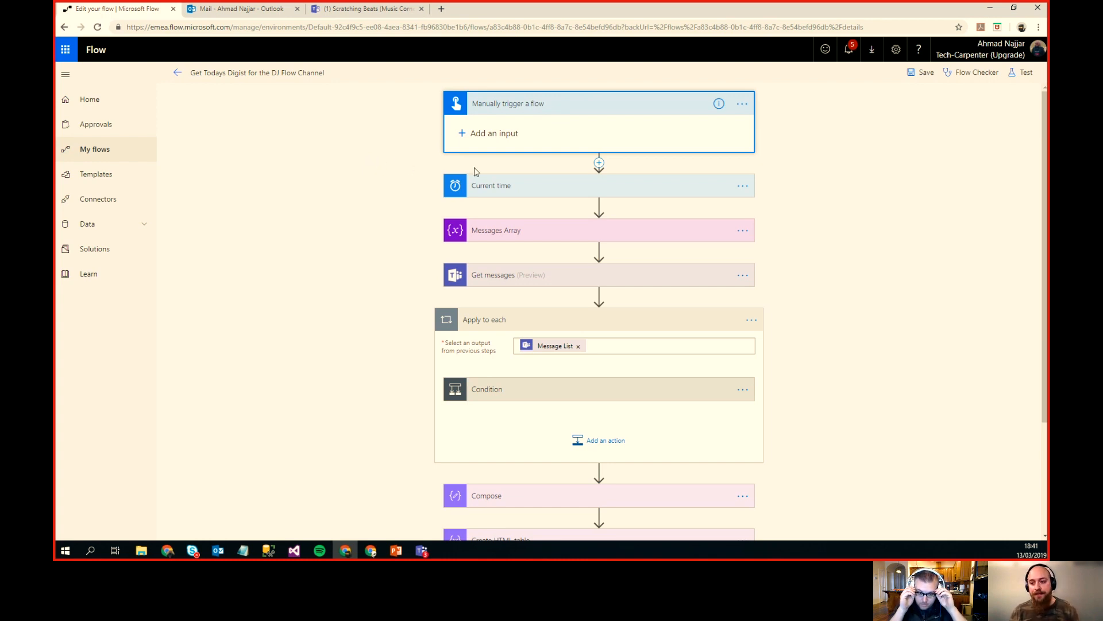
{"action": "left_click", "coordinate": [516, 185]}
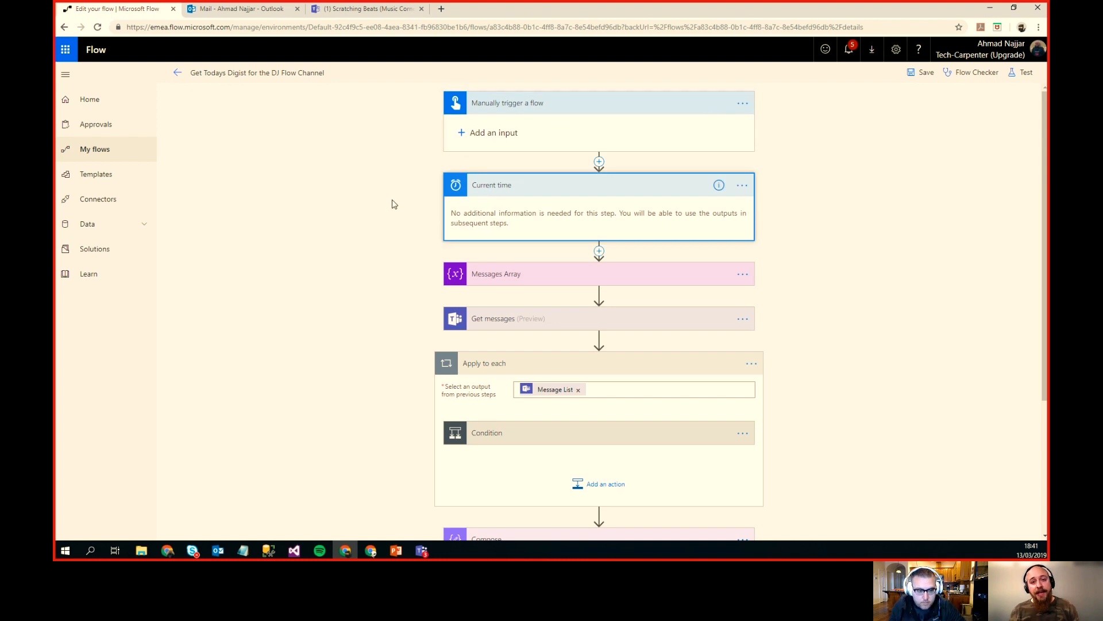
{"action": "scroll", "coordinate": [400, 217], "scroll_direction": "down", "scroll_amount": 2}
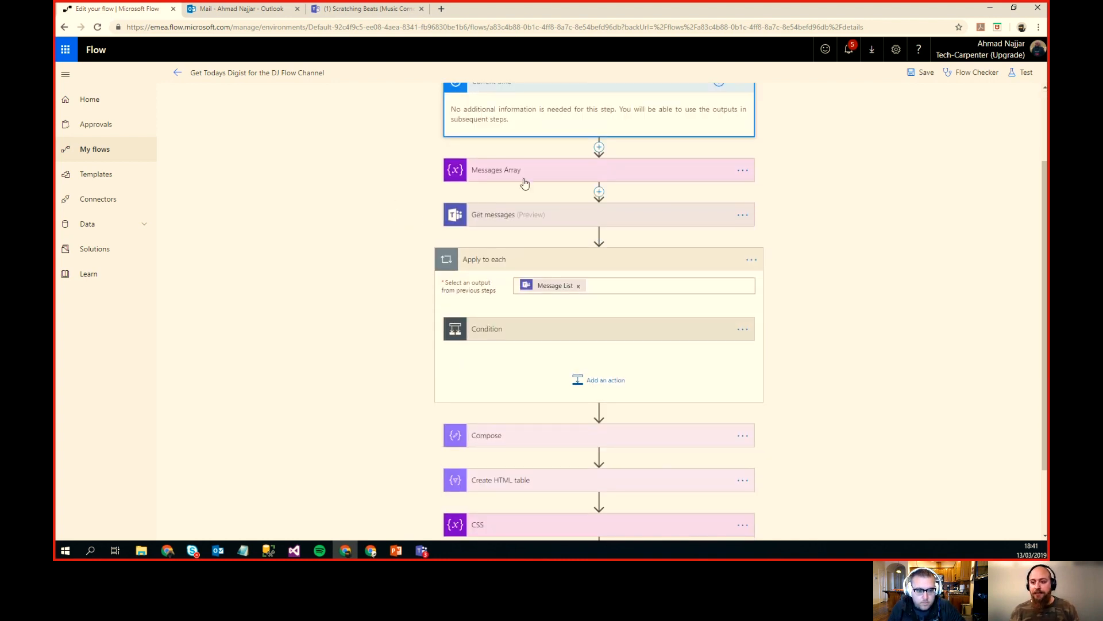
{"action": "left_click", "coordinate": [527, 174]}
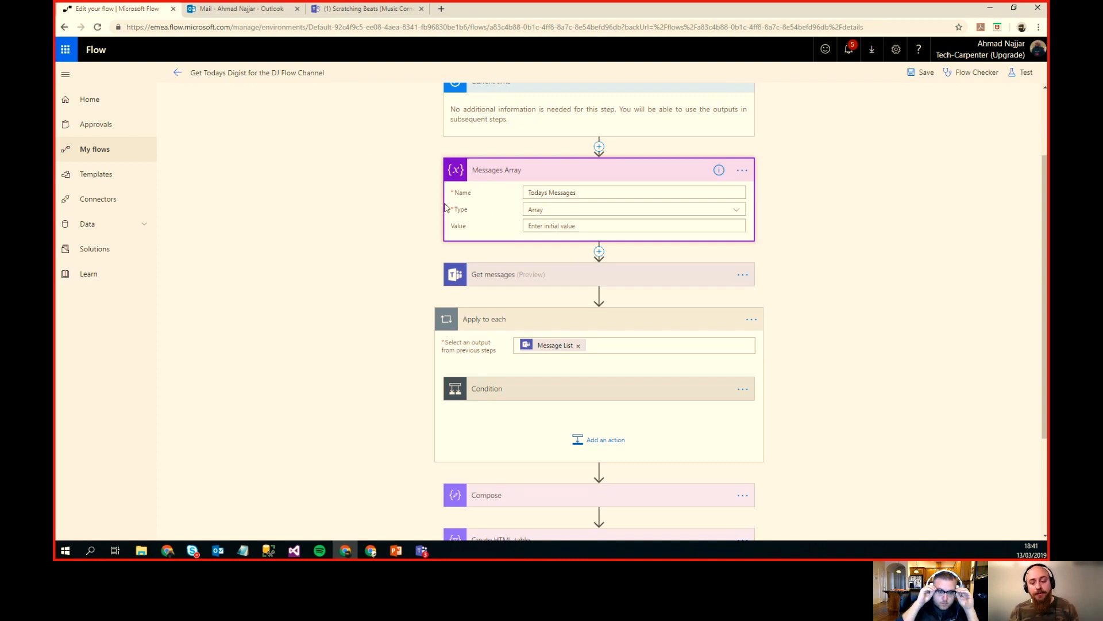
{"action": "scroll", "coordinate": [379, 221], "scroll_direction": "down", "scroll_amount": 2}
{"action": "left_click", "coordinate": [506, 172]}
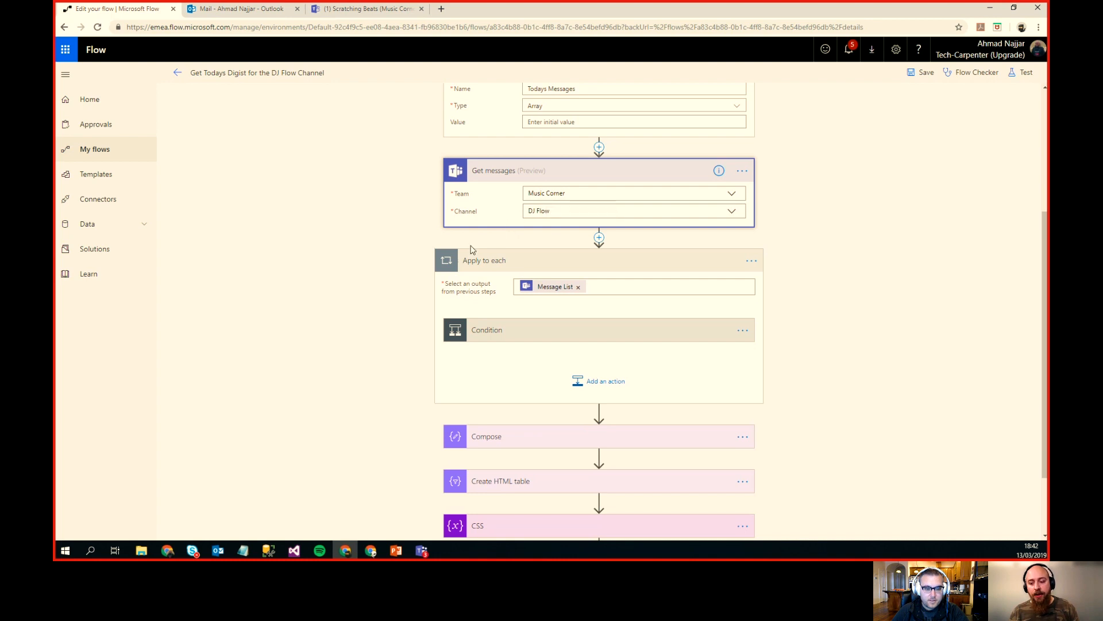
Step: Expand the condition inside Apply to each and read through the full formatDateTime expression in its first operand
{"action": "scroll", "coordinate": [431, 252], "scroll_direction": "down", "scroll_amount": 1}
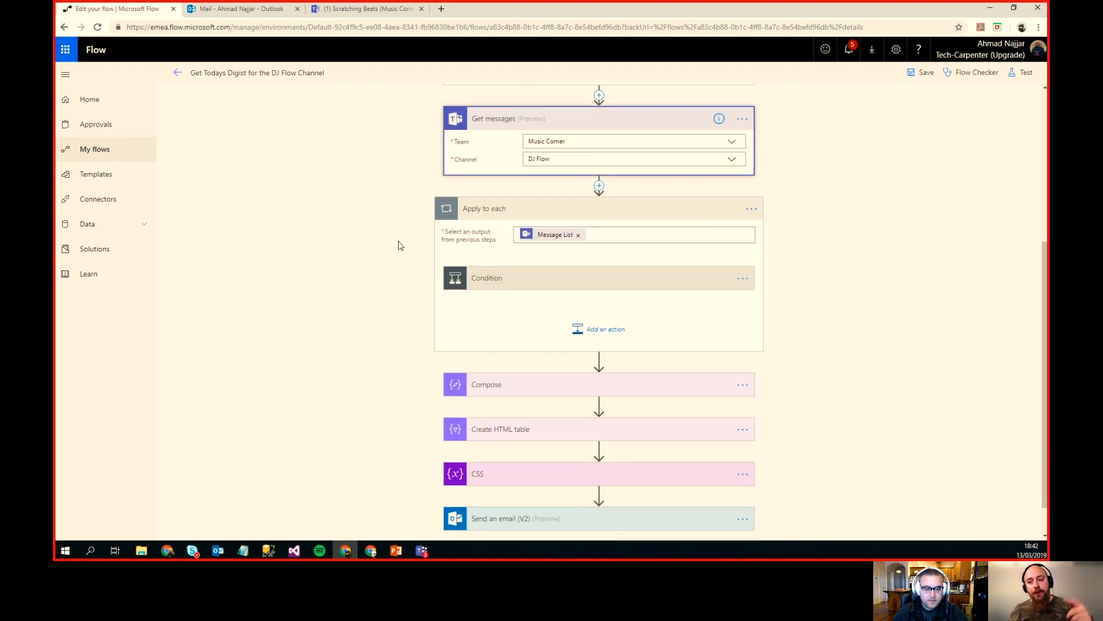
{"action": "left_click", "coordinate": [521, 278]}
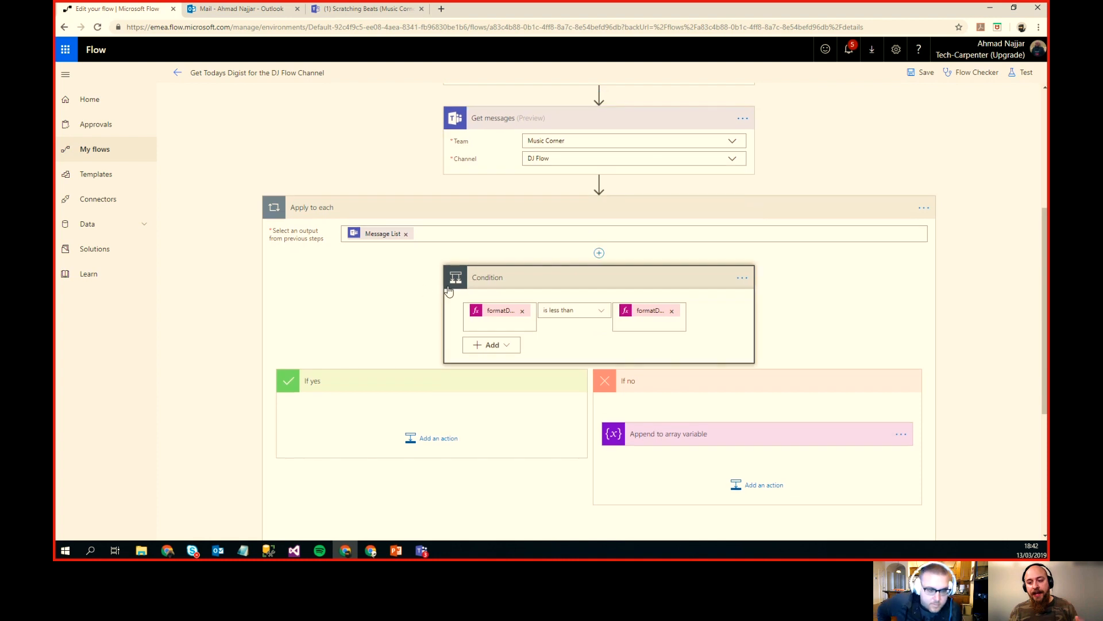
{"action": "scroll", "coordinate": [407, 291], "scroll_direction": "down", "scroll_amount": 2}
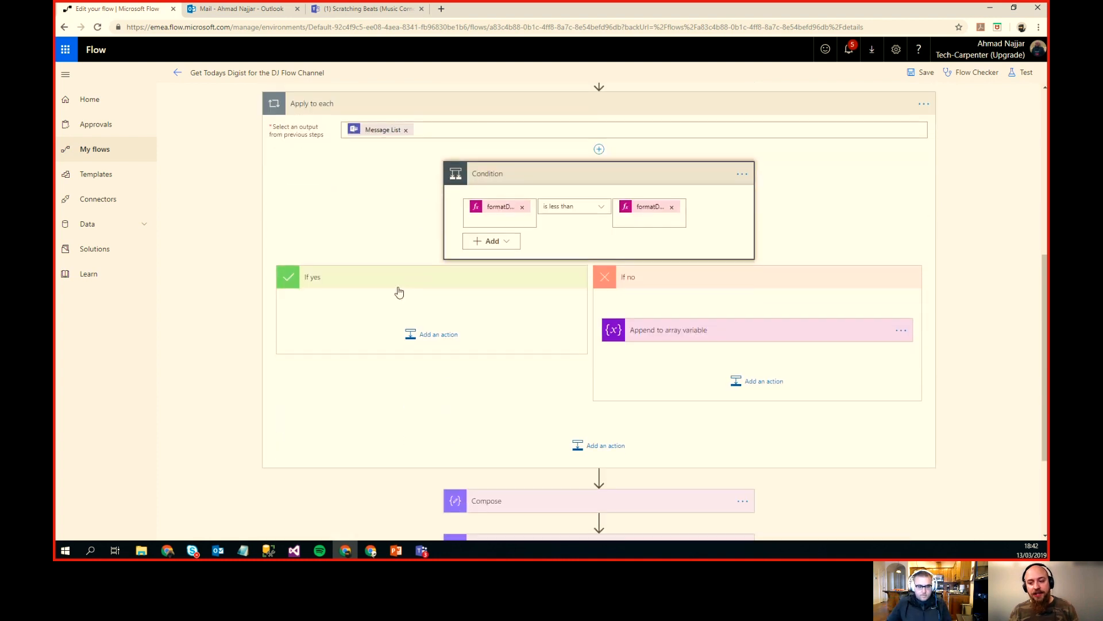
{"action": "left_click", "coordinate": [500, 208]}
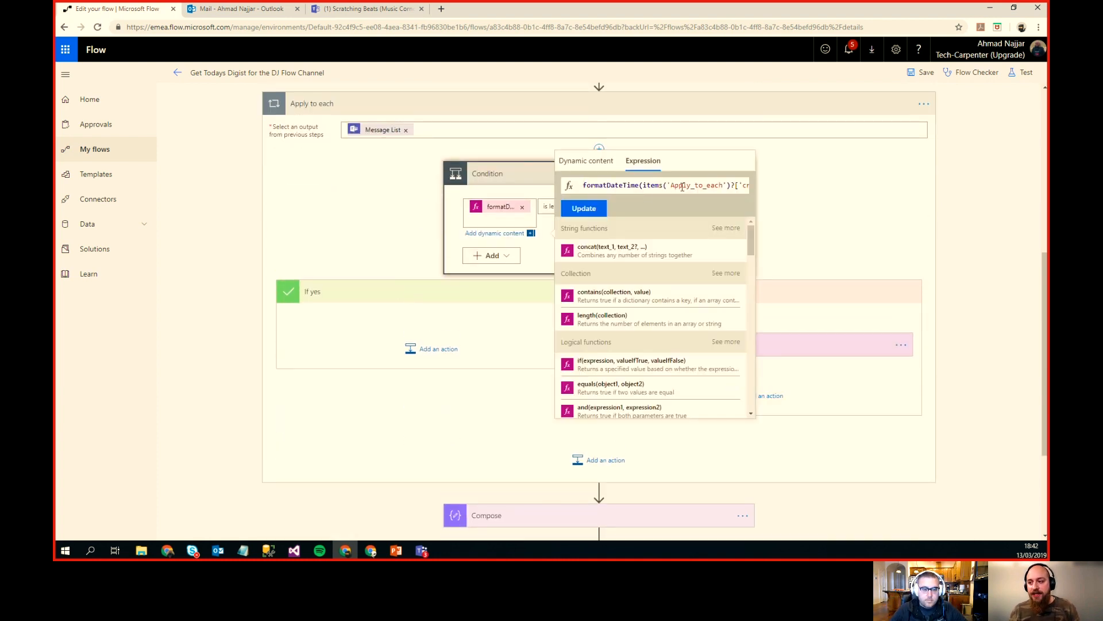
{"action": "key", "text": "Right"}
{"action": "key", "text": "Right"}
{"action": "key", "text": "Right"}
{"action": "key", "text": "Right"}
{"action": "key", "text": "Right"}
{"action": "key", "text": "Right"}
{"action": "key", "text": "Right"}
{"action": "key", "text": "Right"}
{"action": "key", "text": "Right"}
{"action": "key", "text": "Right"}
{"action": "key", "text": "Right"}
{"action": "key", "text": "Right"}
{"action": "key", "text": "Right"}
{"action": "key", "text": "Right"}
{"action": "key", "text": "Right"}
{"action": "key", "text": "Right"}
{"action": "key", "text": "Right"}
{"action": "key", "text": "Right"}
{"action": "key", "text": "Right"}
{"action": "key", "text": "Right"}
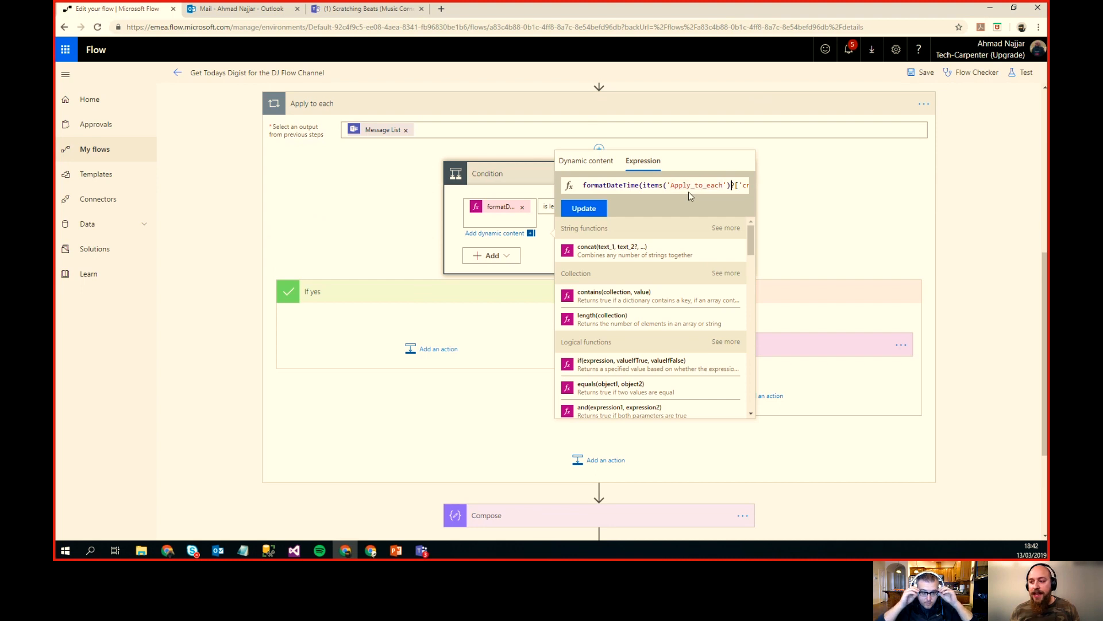
{"action": "key", "text": "Right"}
{"action": "key", "text": "Right"}
{"action": "key", "text": "Right"}
{"action": "key", "text": "Right"}
{"action": "key", "text": "Right"}
{"action": "key", "text": "Right"}
{"action": "key", "text": "Right"}
{"action": "key", "text": "Right"}
{"action": "key", "text": "Right"}
{"action": "key", "text": "Right"}
{"action": "key", "text": "Right"}
{"action": "key", "text": "Right"}
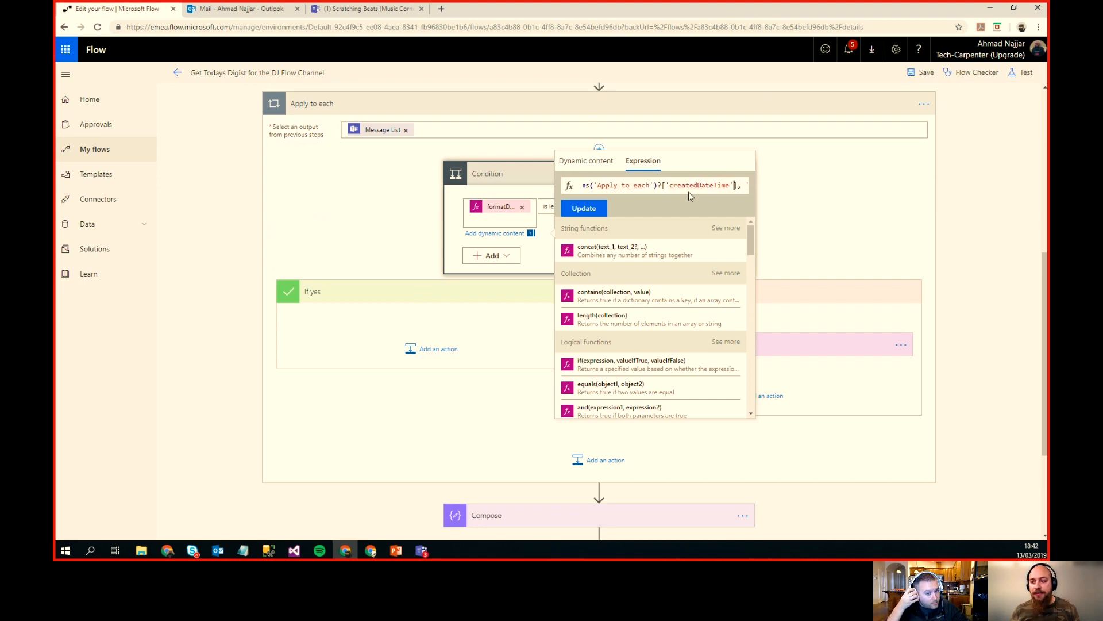
{"action": "key", "text": "Right"}
{"action": "key", "text": "Right"}
{"action": "key", "text": "Right"}
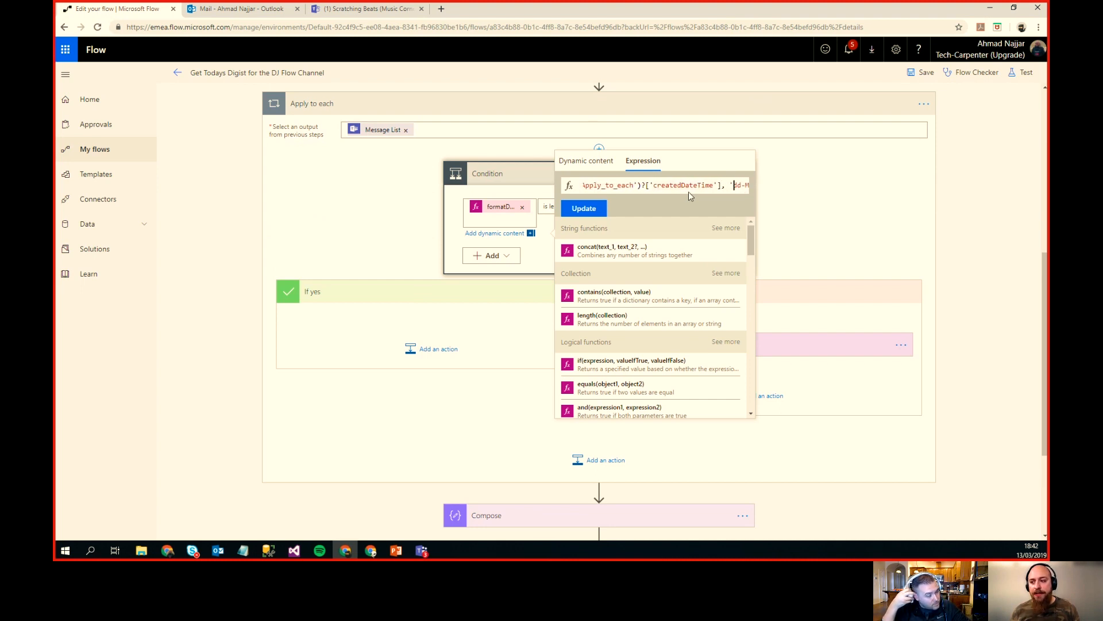
{"action": "key", "text": "Right"}
{"action": "key", "text": "Right"}
{"action": "key", "text": "Right"}
{"action": "key", "text": "Right"}
{"action": "key", "text": "Right"}
{"action": "key", "text": "Right"}
{"action": "key", "text": "Right"}
{"action": "key", "text": "Right"}
{"action": "key", "text": "Right"}
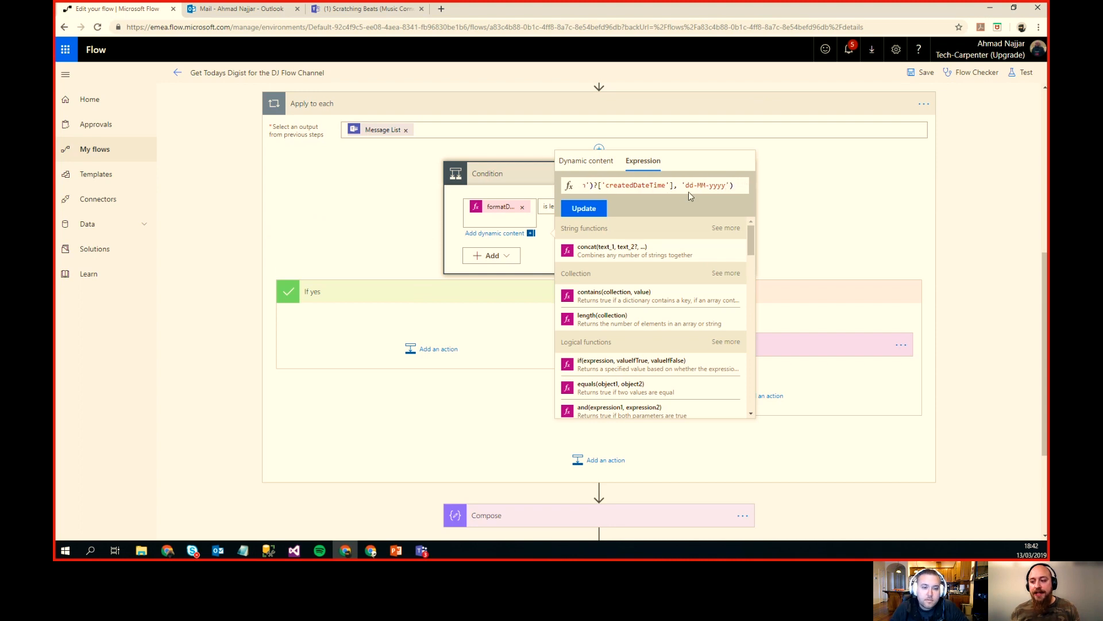
{"action": "left_click", "coordinate": [506, 192]}
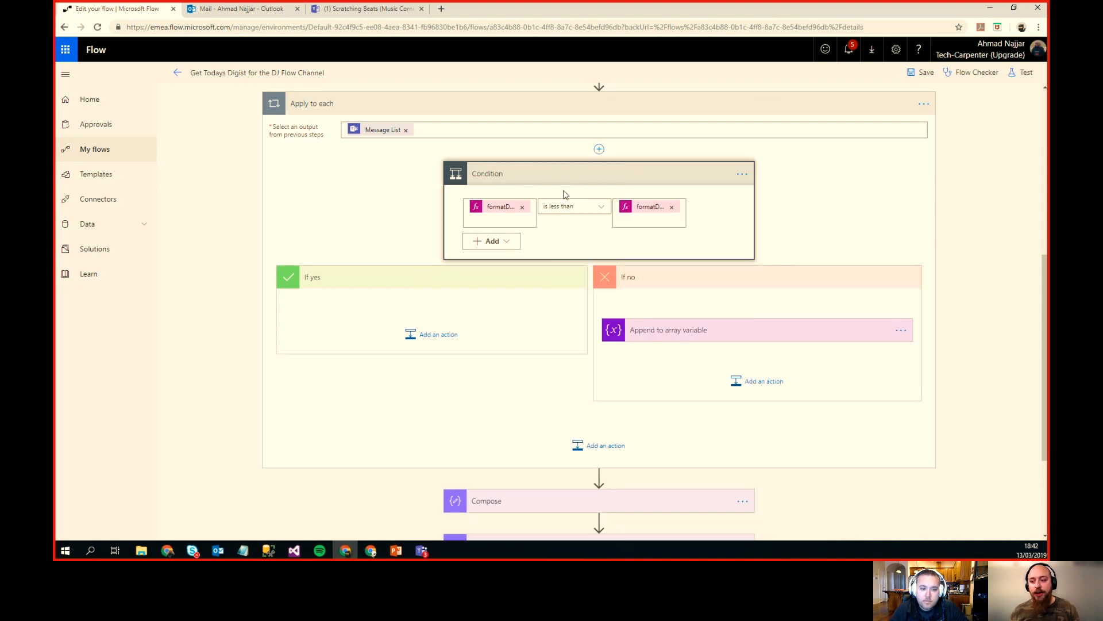
Step: Examine the expression in the condition's second operand and expand the Append to array variable action in the If no branch
{"action": "left_click", "coordinate": [641, 212]}
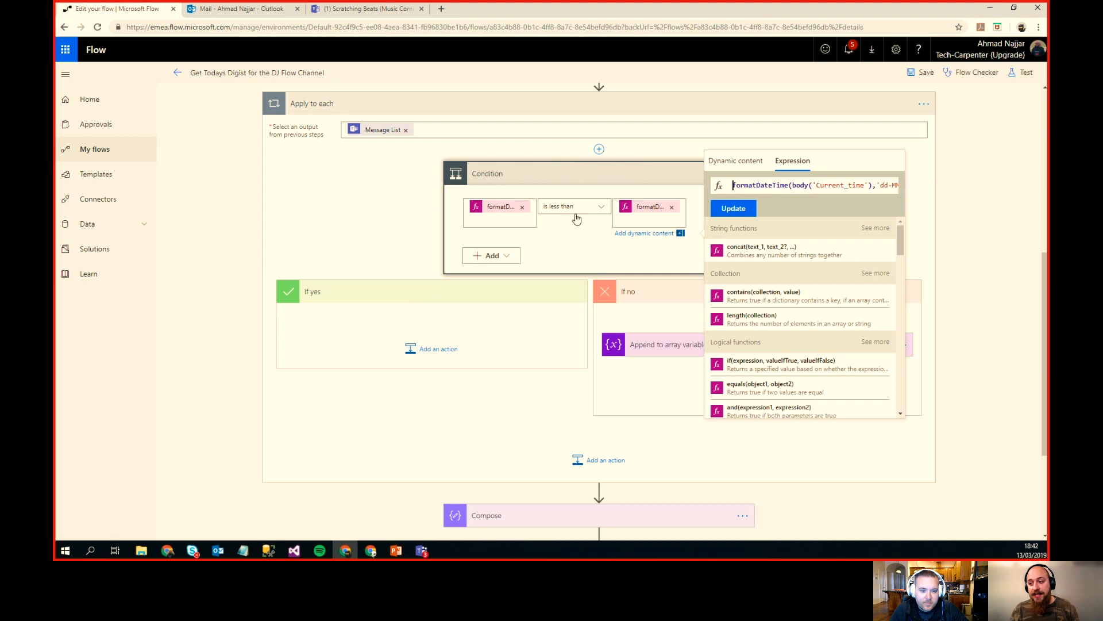
{"action": "left_click", "coordinate": [648, 327]}
{"action": "left_click", "coordinate": [702, 330]}
{"action": "left_click", "coordinate": [657, 362]}
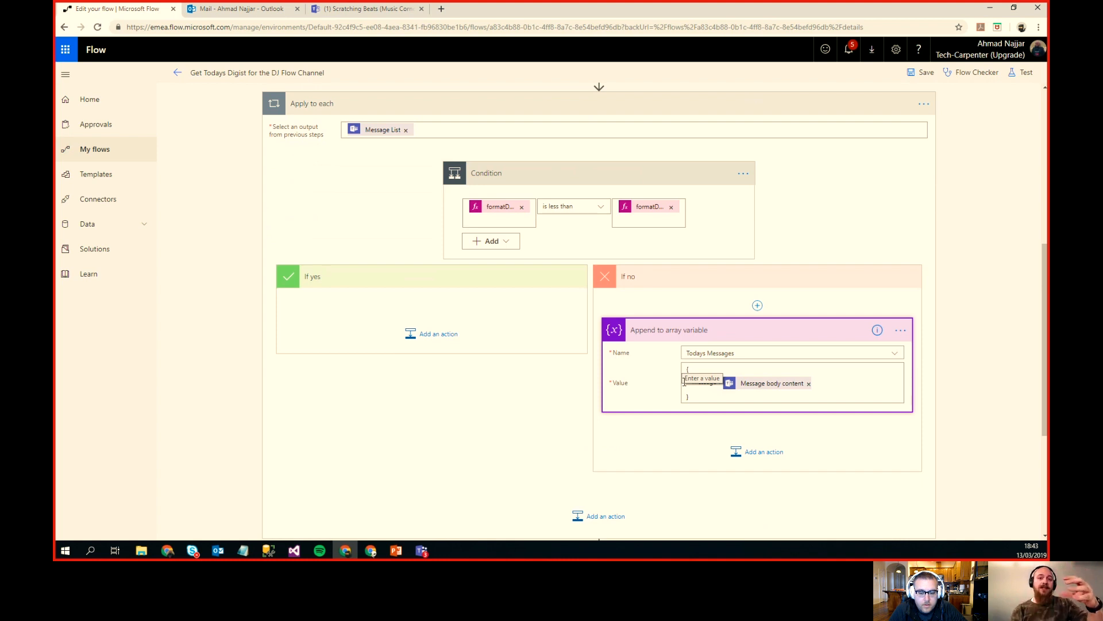
Step: Expand the Compose action and compare its input with the array built inside the Apply to each loop
{"action": "scroll", "coordinate": [687, 382], "scroll_direction": "down", "scroll_amount": 3}
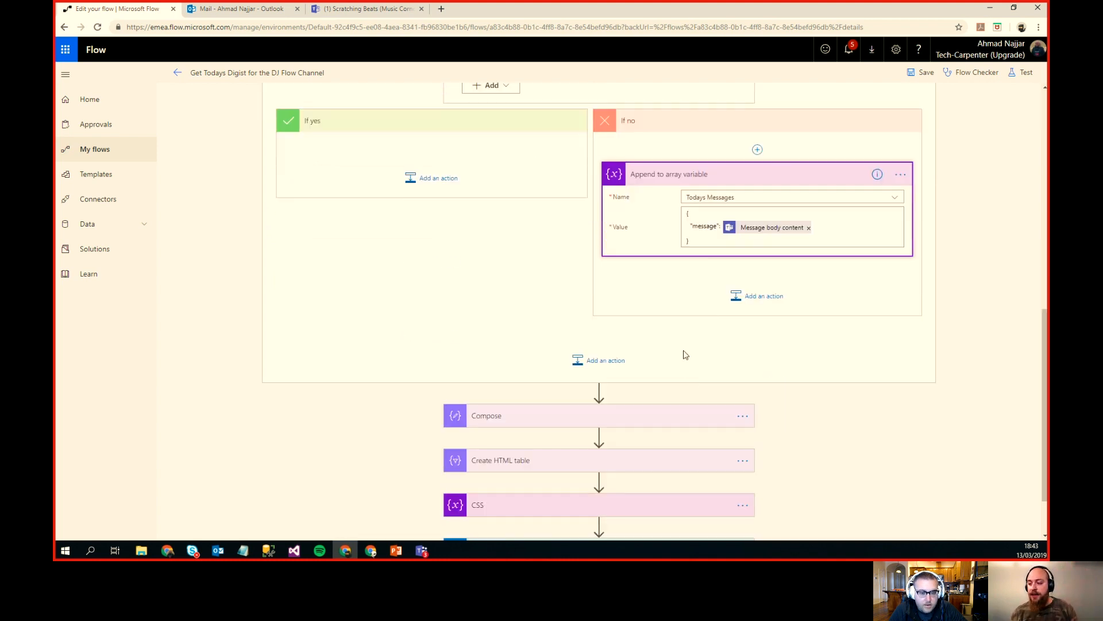
{"action": "scroll", "coordinate": [678, 332], "scroll_direction": "down", "scroll_amount": 1}
{"action": "scroll", "coordinate": [673, 334], "scroll_direction": "down", "scroll_amount": 1}
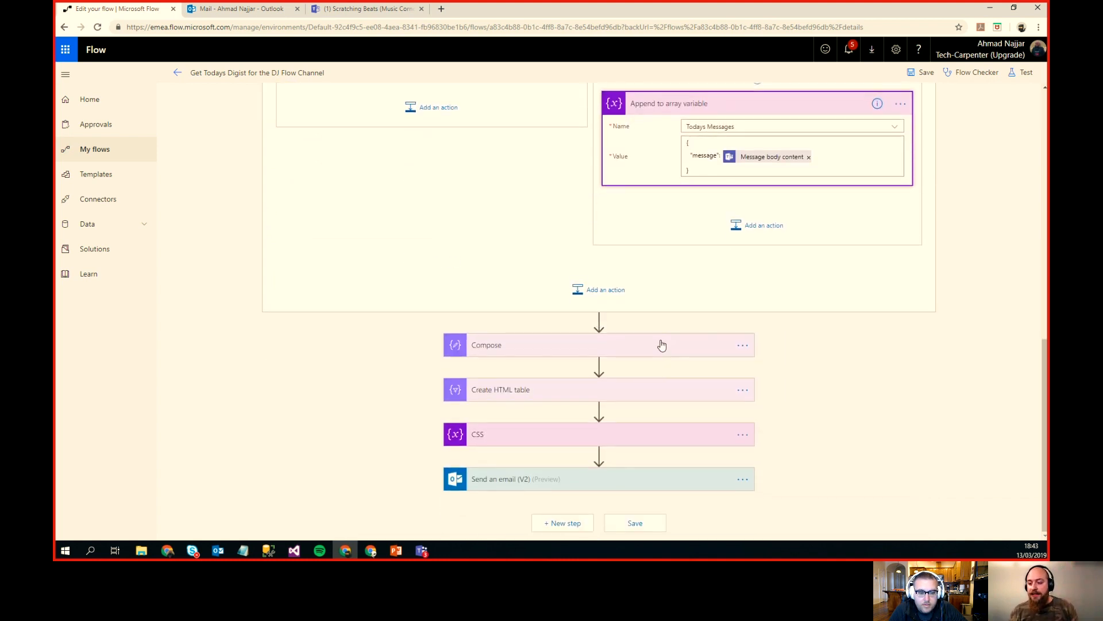
{"action": "left_click", "coordinate": [631, 349]}
{"action": "scroll", "coordinate": [615, 339], "scroll_direction": "up", "scroll_amount": 2}
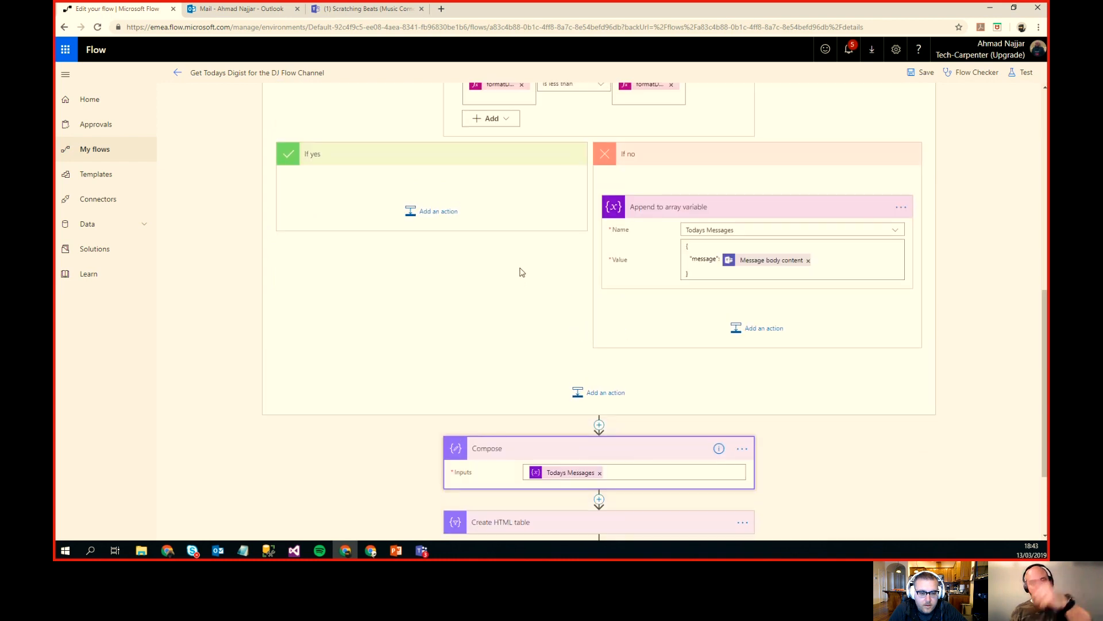
{"action": "scroll", "coordinate": [527, 269], "scroll_direction": "up", "scroll_amount": 2}
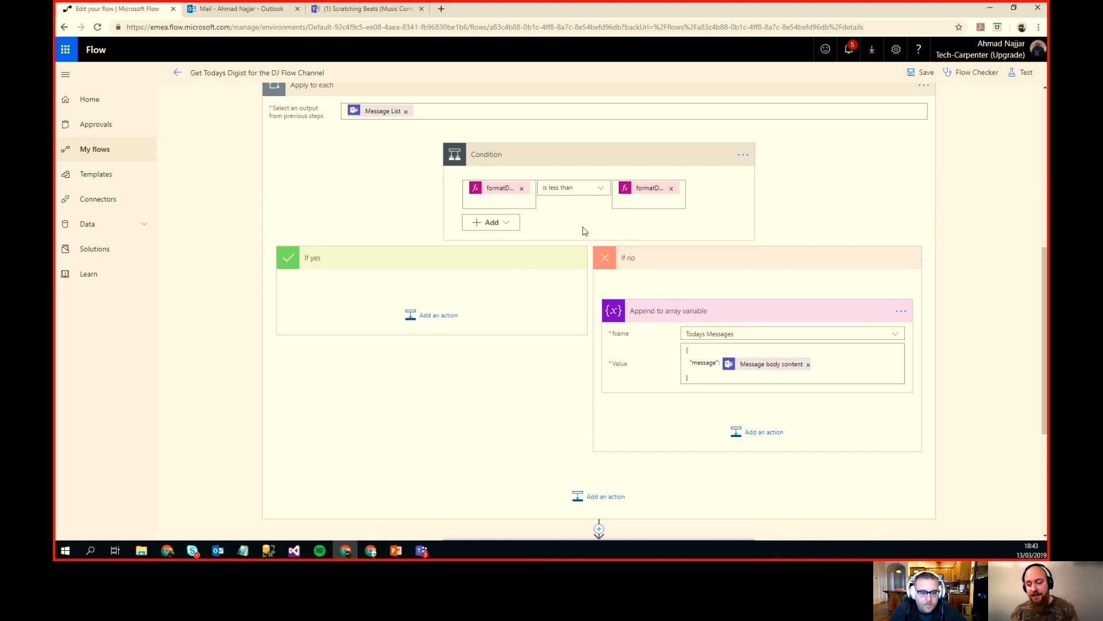
{"action": "scroll", "coordinate": [583, 229], "scroll_direction": "down", "scroll_amount": 5}
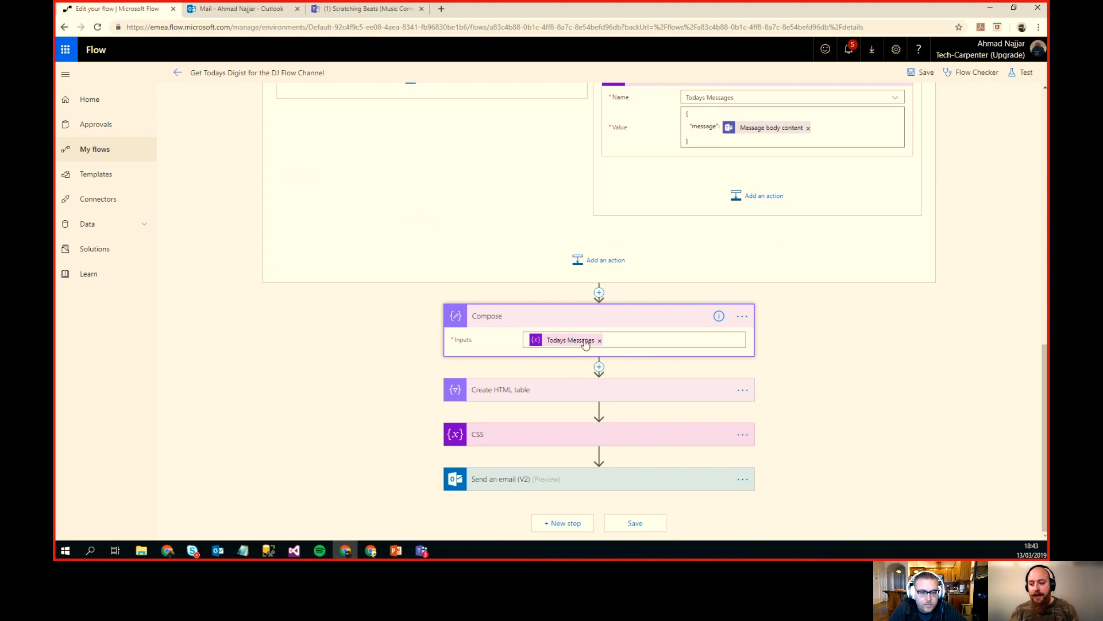
Step: Expand the Create HTML table action to examine its source, and briefly check the CSS variable action
{"action": "left_click", "coordinate": [507, 389]}
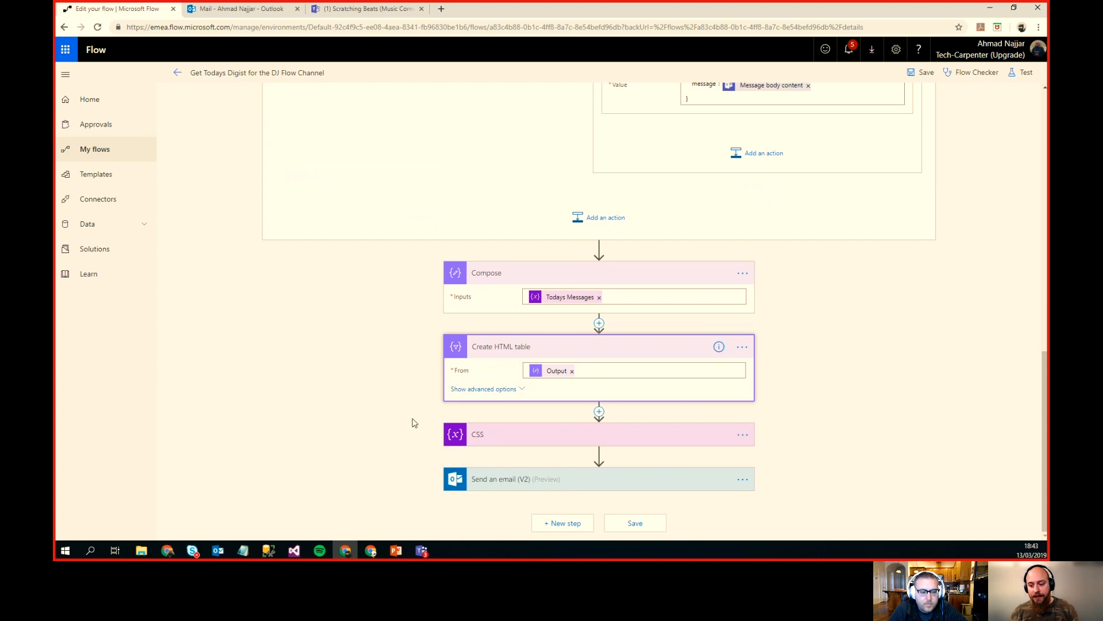
{"action": "left_click", "coordinate": [481, 434]}
{"action": "scroll", "coordinate": [414, 409], "scroll_direction": "down", "scroll_amount": 3}
{"action": "left_click", "coordinate": [511, 278]}
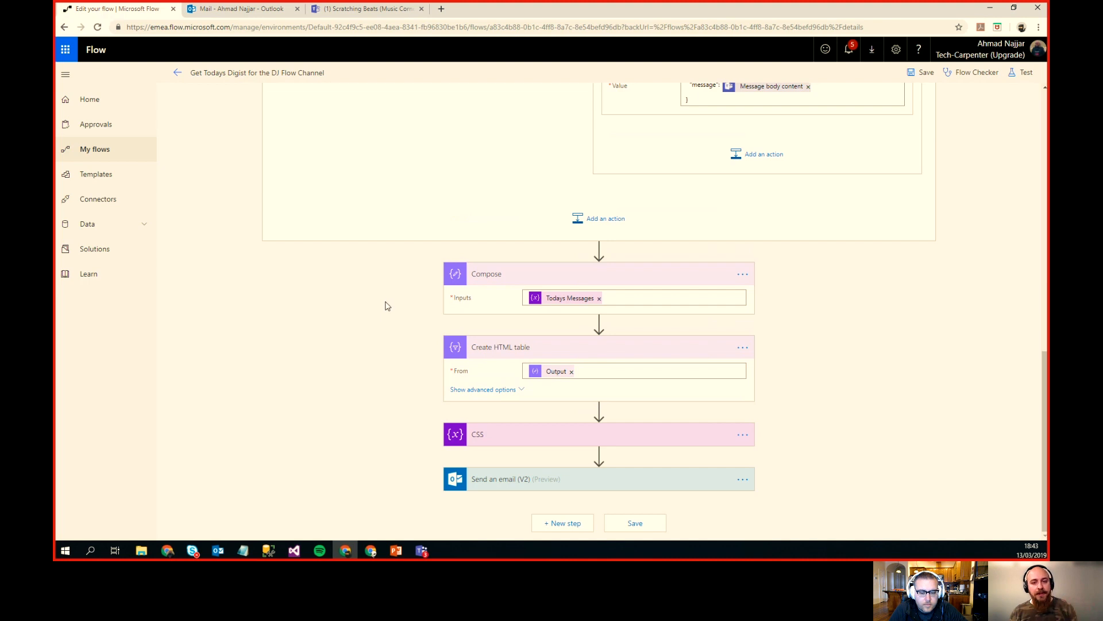
Step: Expand the Send an email (V2) action and examine its recipient, subject and body contents
{"action": "left_click", "coordinate": [499, 483]}
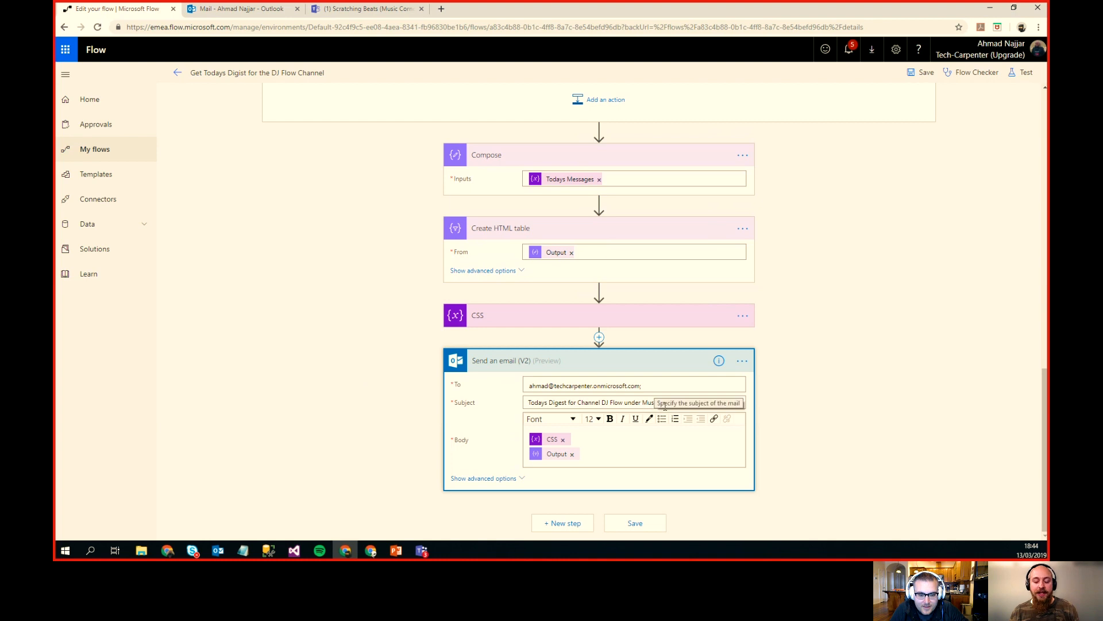
{"action": "left_click", "coordinate": [591, 437]}
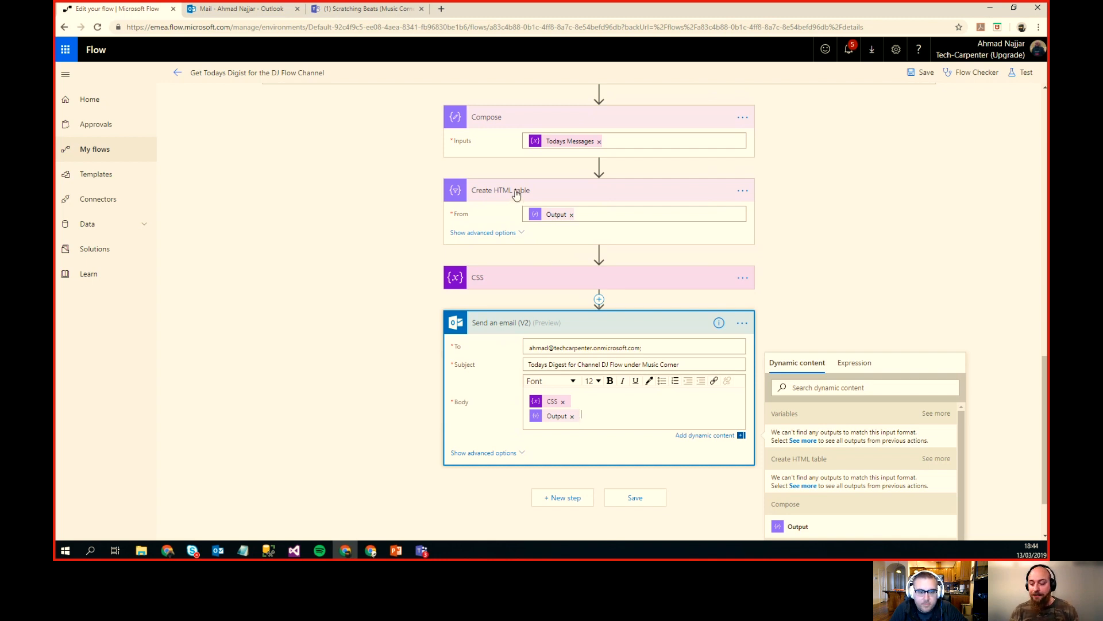
{"action": "left_click", "coordinate": [550, 324]}
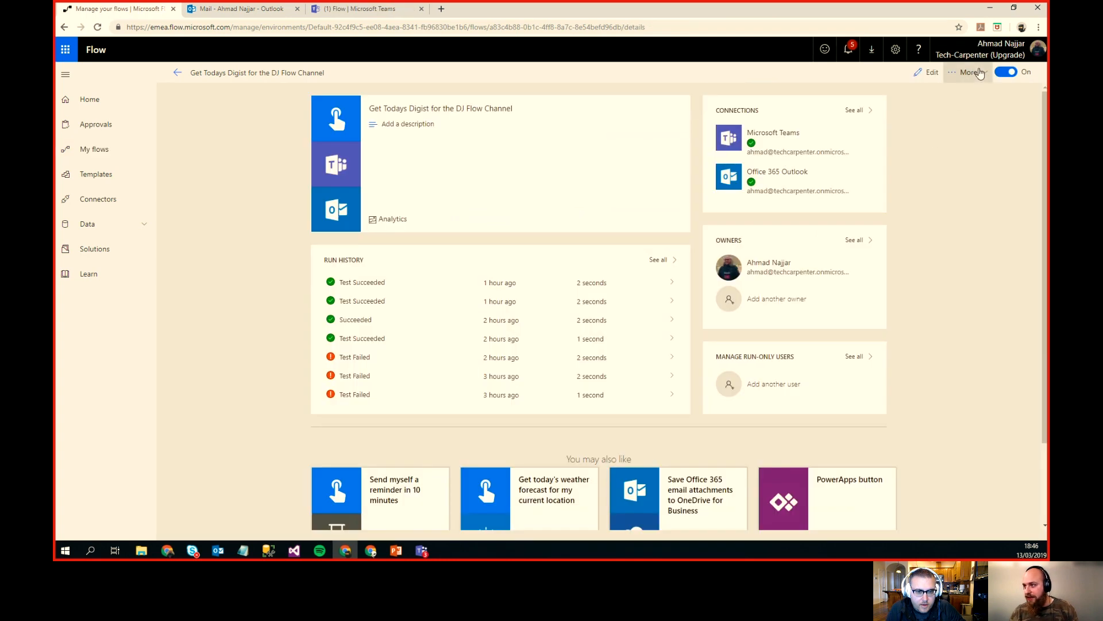
Step: Run the "Get Todays Digist for the DJ Flow Channel" flow manually from its details page
{"action": "left_click", "coordinate": [969, 72]}
{"action": "left_click", "coordinate": [966, 102]}
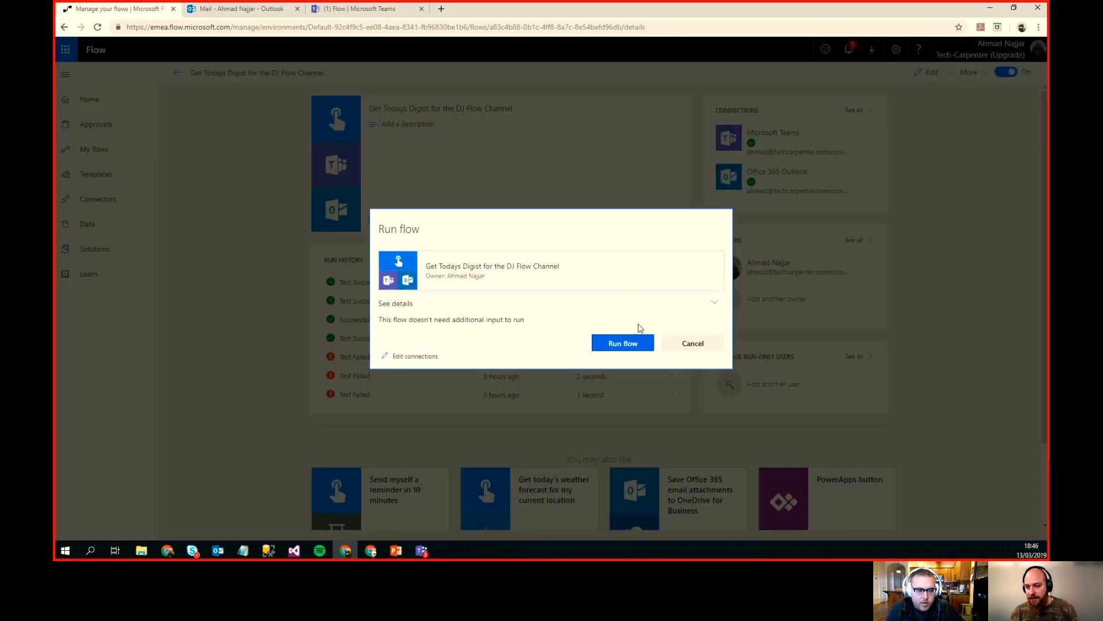
{"action": "left_click", "coordinate": [633, 342]}
Step: Switch to Microsoft Teams in the browser and reload the Flow bot conversation page
{"action": "left_click", "coordinate": [394, 10]}
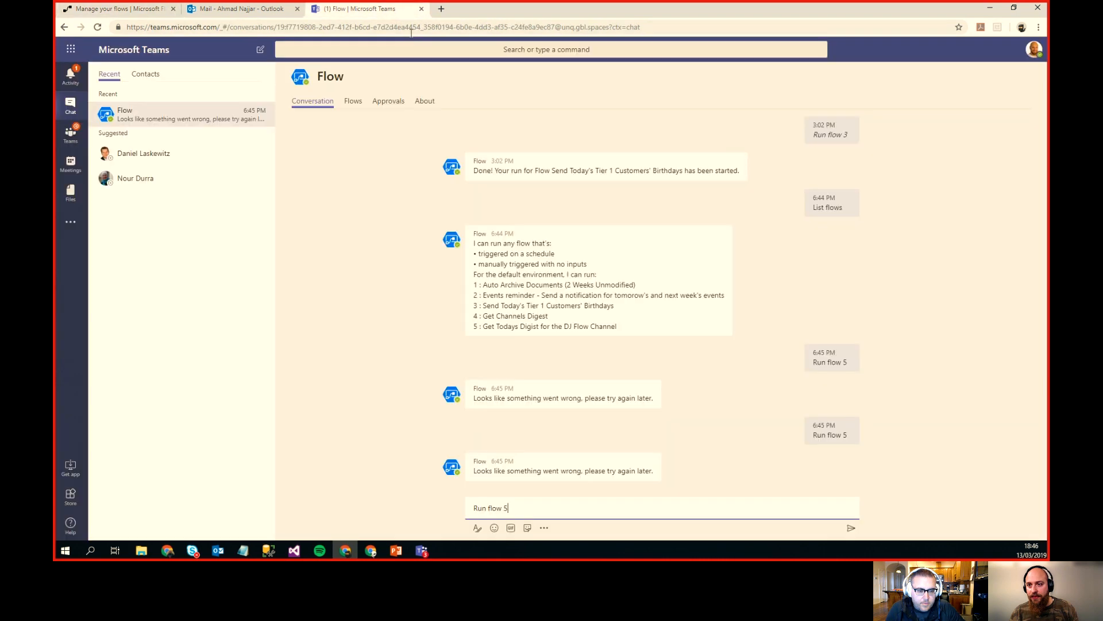
{"action": "left_click", "coordinate": [417, 29]}
{"action": "key", "text": "Return"}
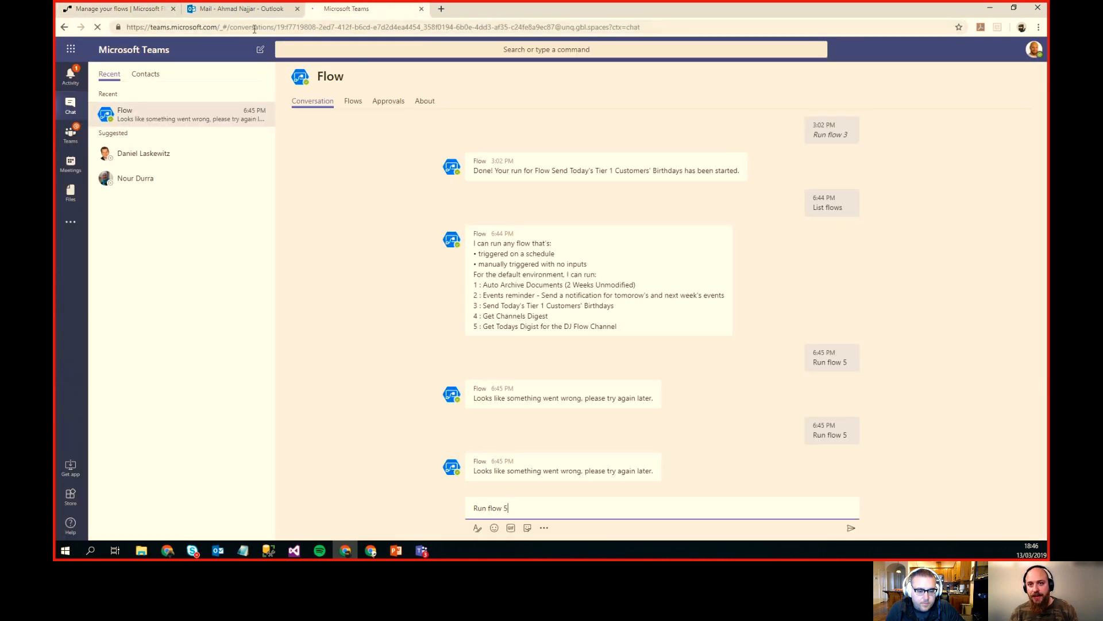
Step: Return to Microsoft Flow to dismiss the run confirmation, and view the new "Todays Digest for Channel DJ Flow under Music Corner" email in Outlook
{"action": "left_click", "coordinate": [151, 12]}
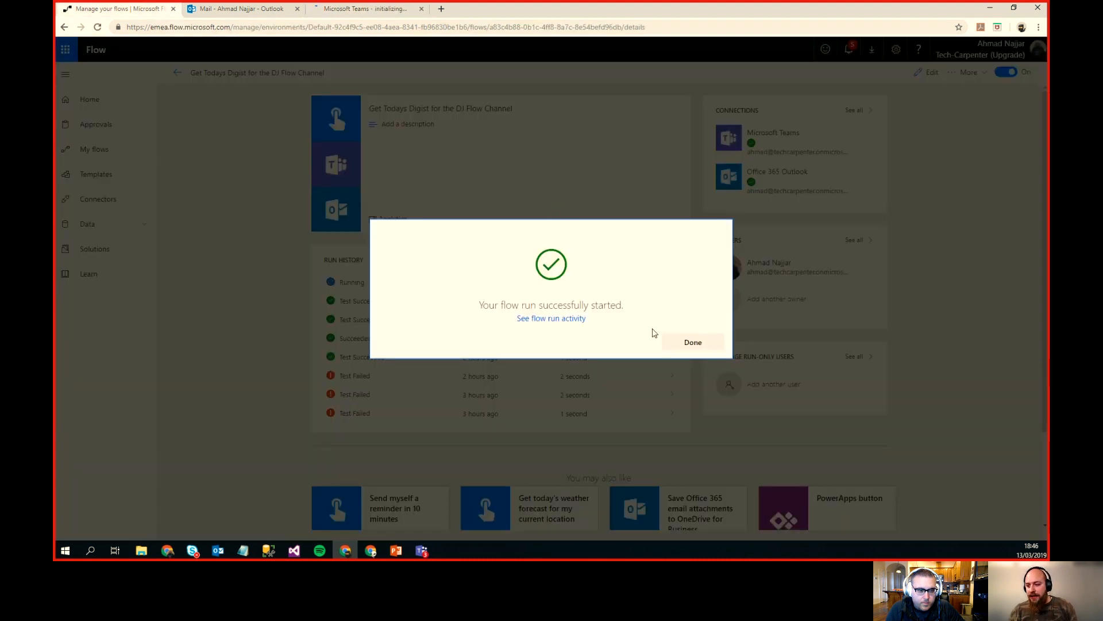
{"action": "left_click", "coordinate": [682, 343]}
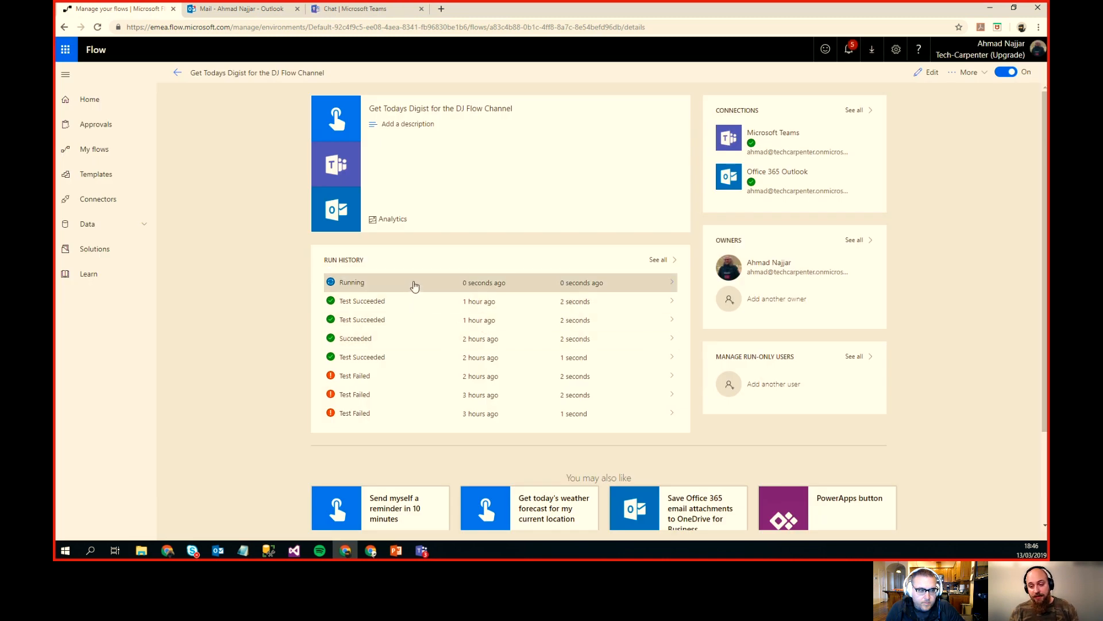
{"action": "left_click", "coordinate": [239, 15]}
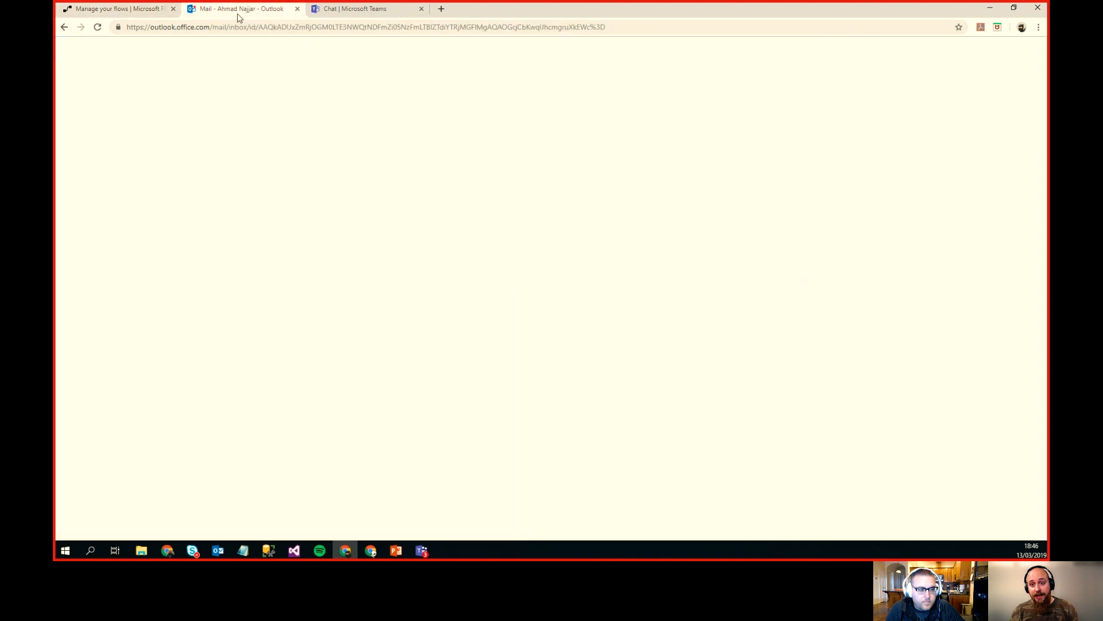
{"action": "left_click", "coordinate": [242, 147]}
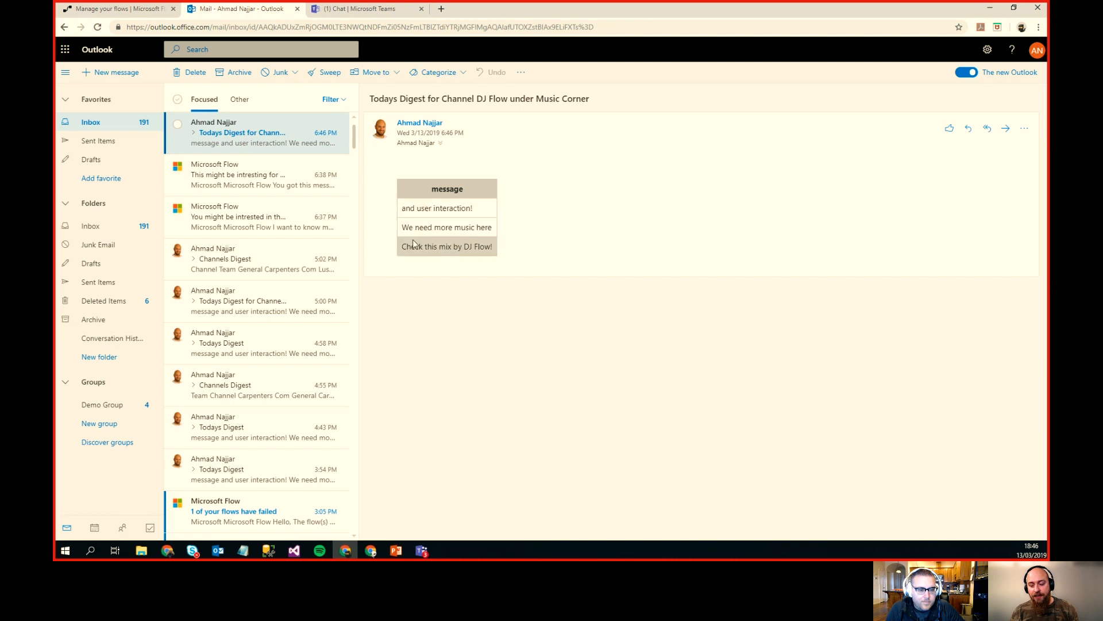
Step: Switch to Microsoft Teams and view the DJ Flow channel of the Music Corner team
{"action": "left_click", "coordinate": [366, 14]}
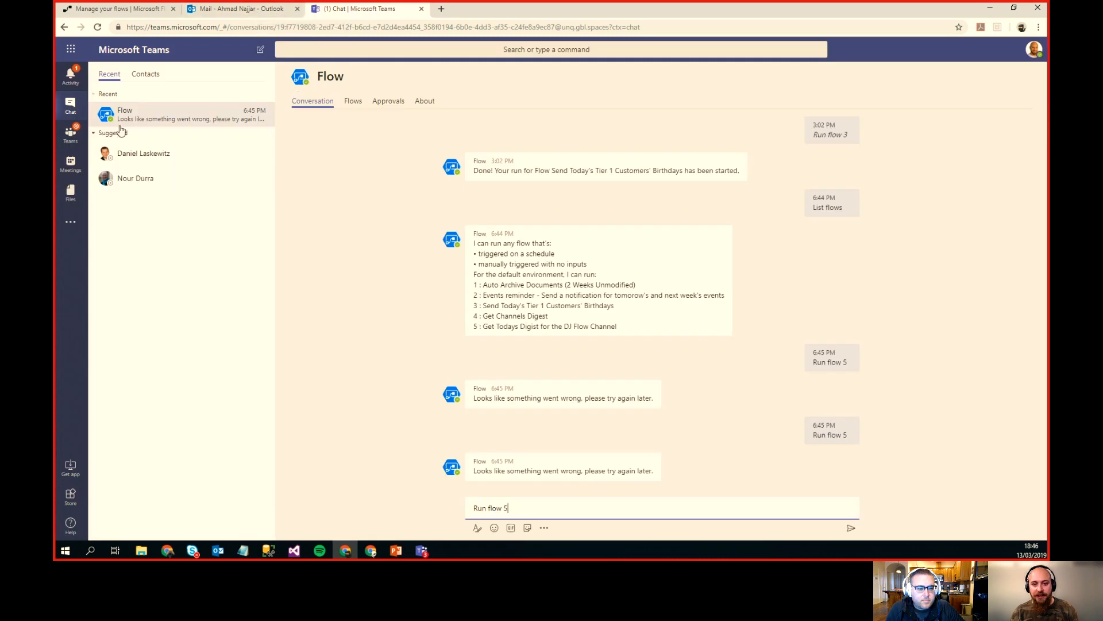
{"action": "left_click", "coordinate": [70, 134]}
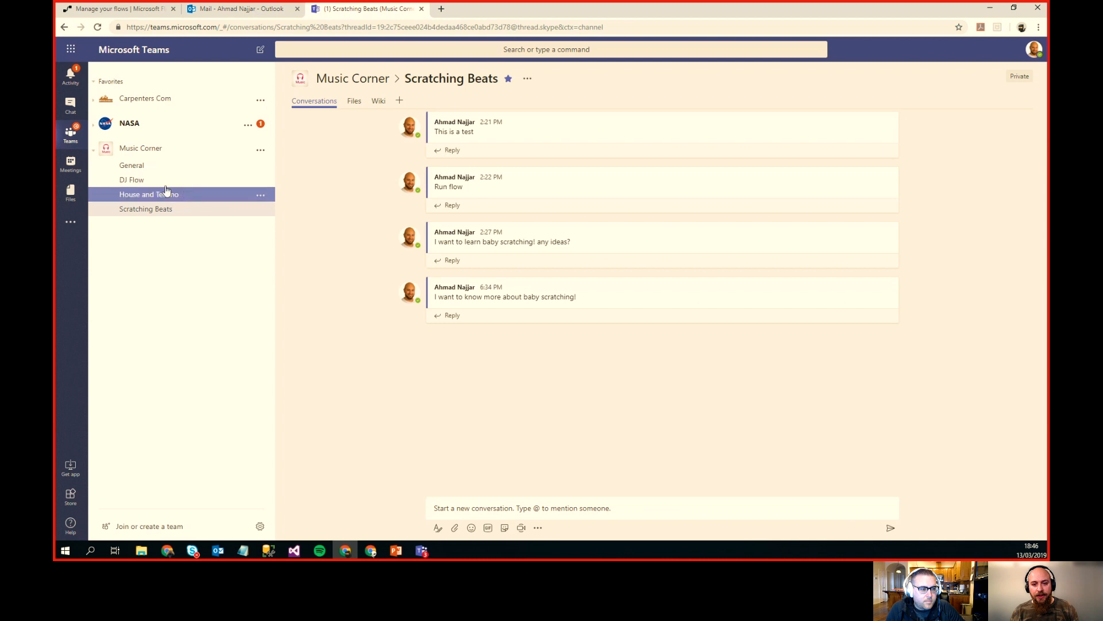
{"action": "left_click", "coordinate": [164, 181]}
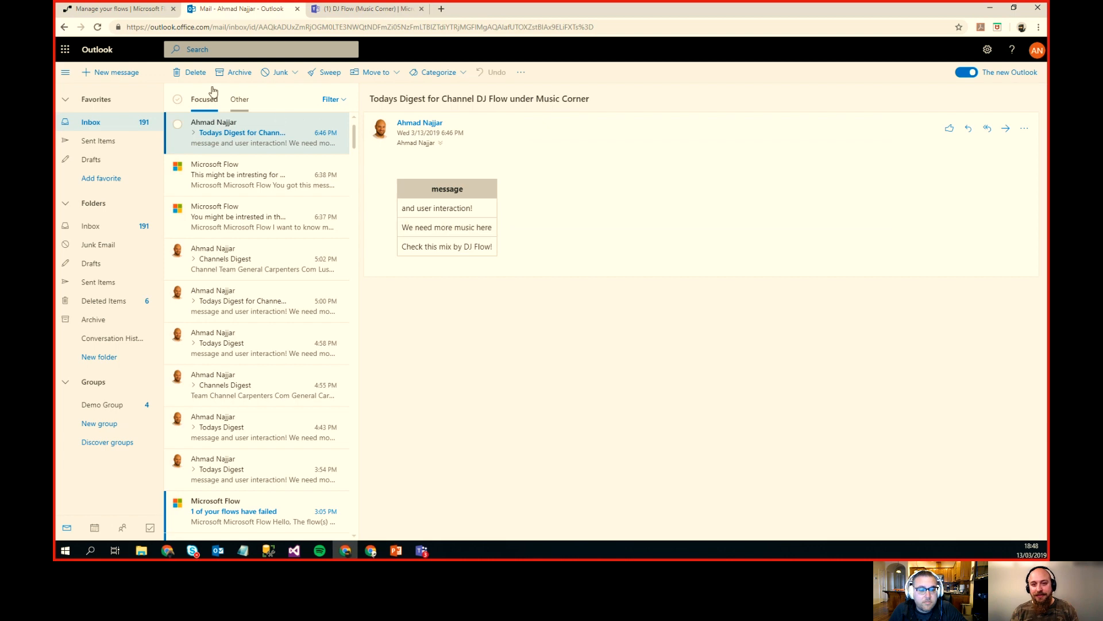
Step: Return to Microsoft Flow and open the "Get Channels Digest" flow for editing
{"action": "left_click", "coordinate": [138, 14]}
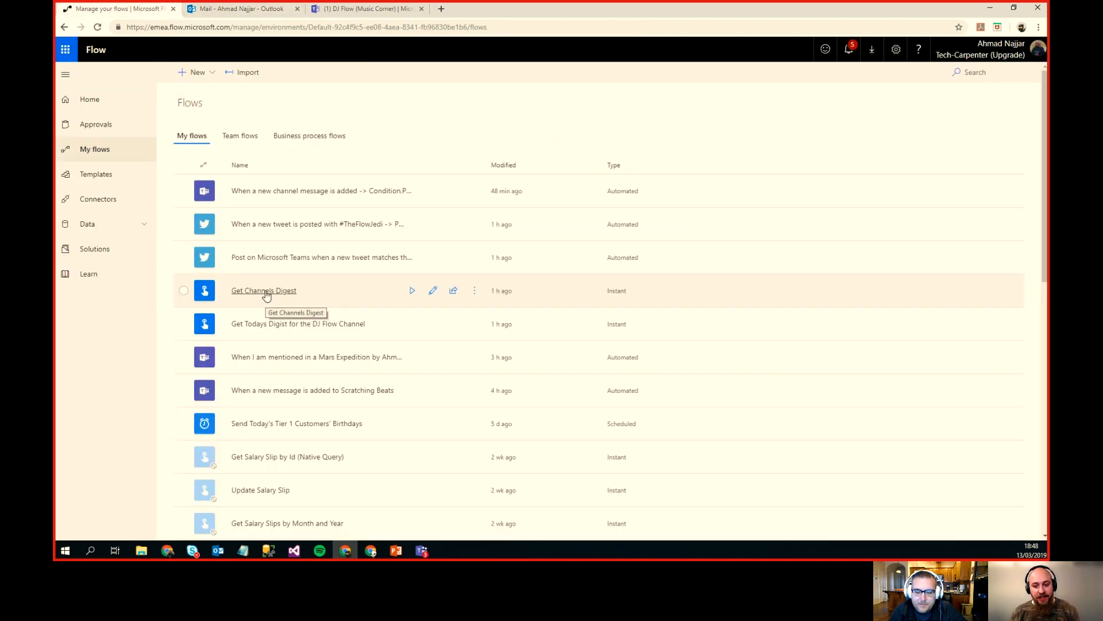
{"action": "left_click", "coordinate": [266, 292]}
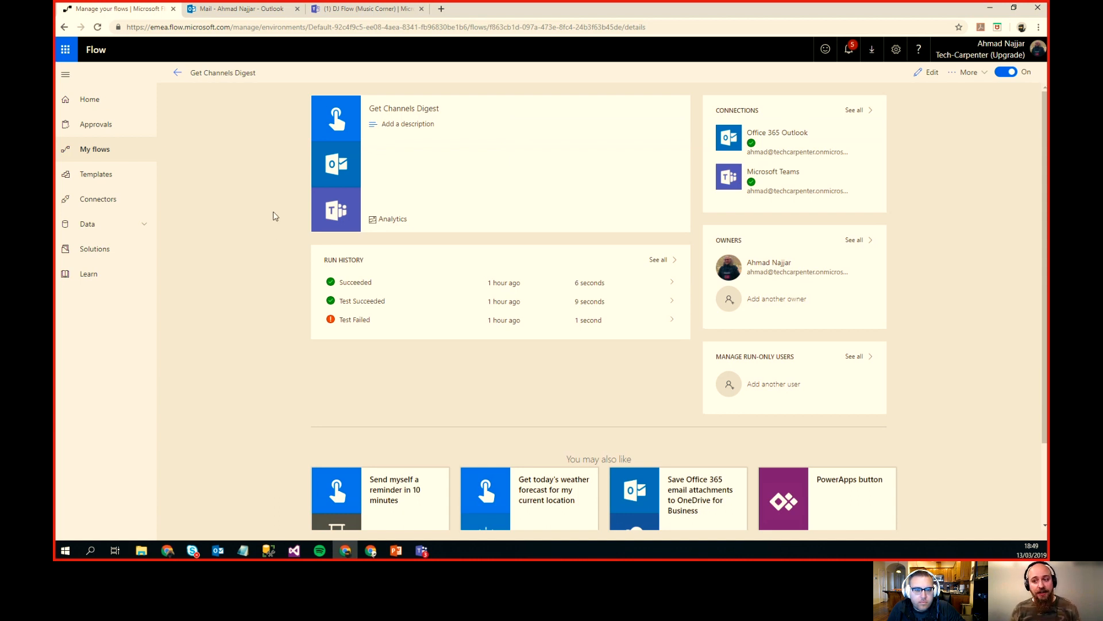
{"action": "left_click", "coordinate": [927, 73]}
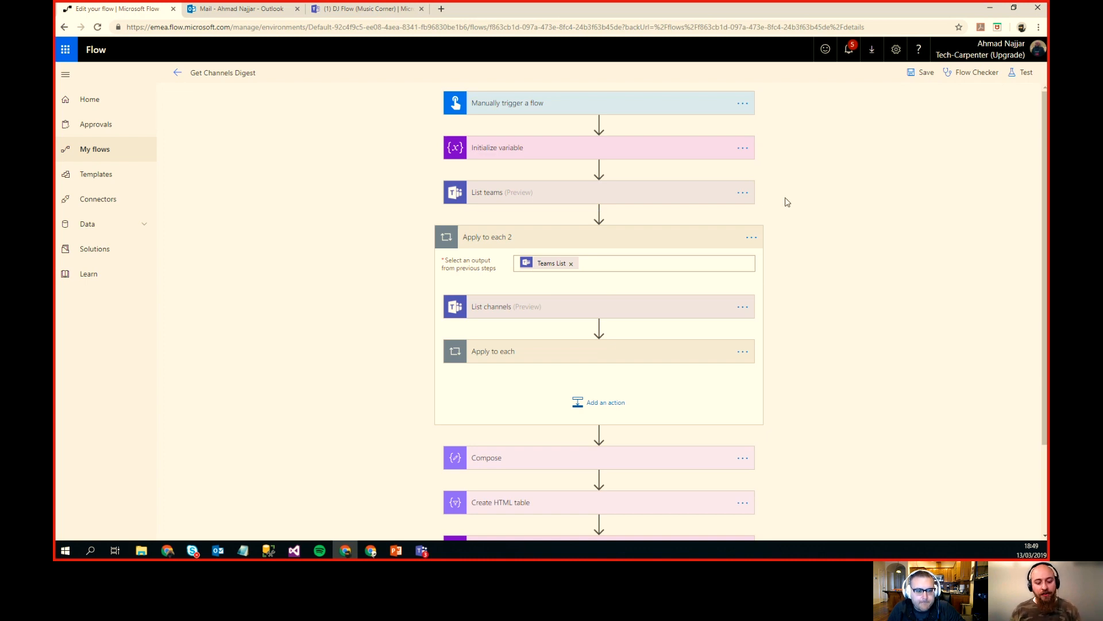
Step: Examine the flow's manual trigger, Initialize variable action and List teams action, collapsing them again after viewing
{"action": "left_click", "coordinate": [630, 111]}
{"action": "left_click", "coordinate": [630, 111]}
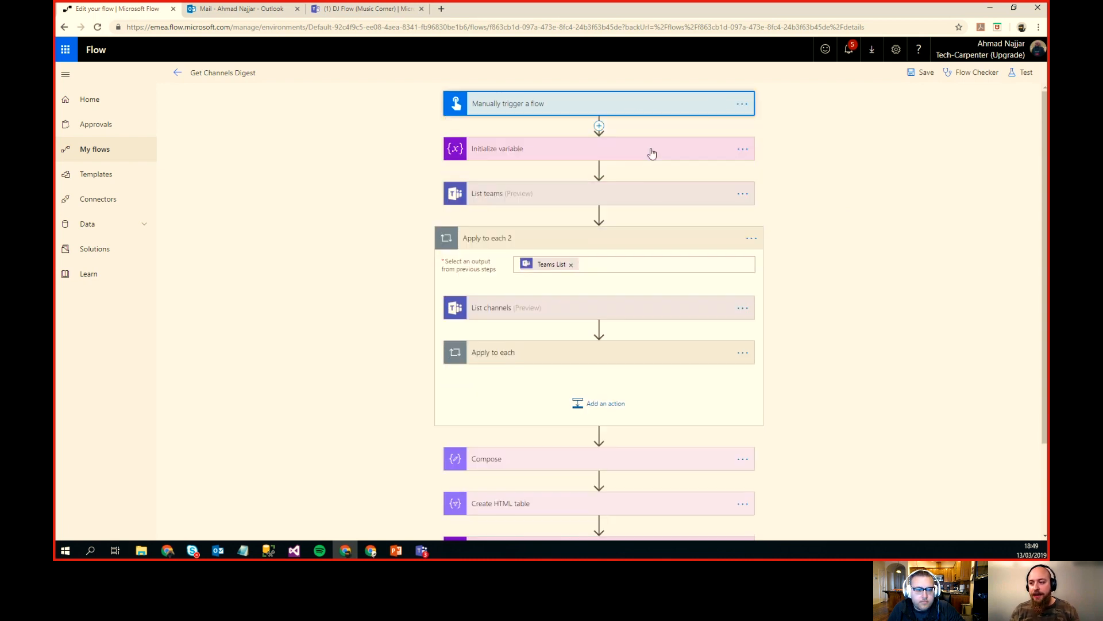
{"action": "left_click", "coordinate": [653, 153]}
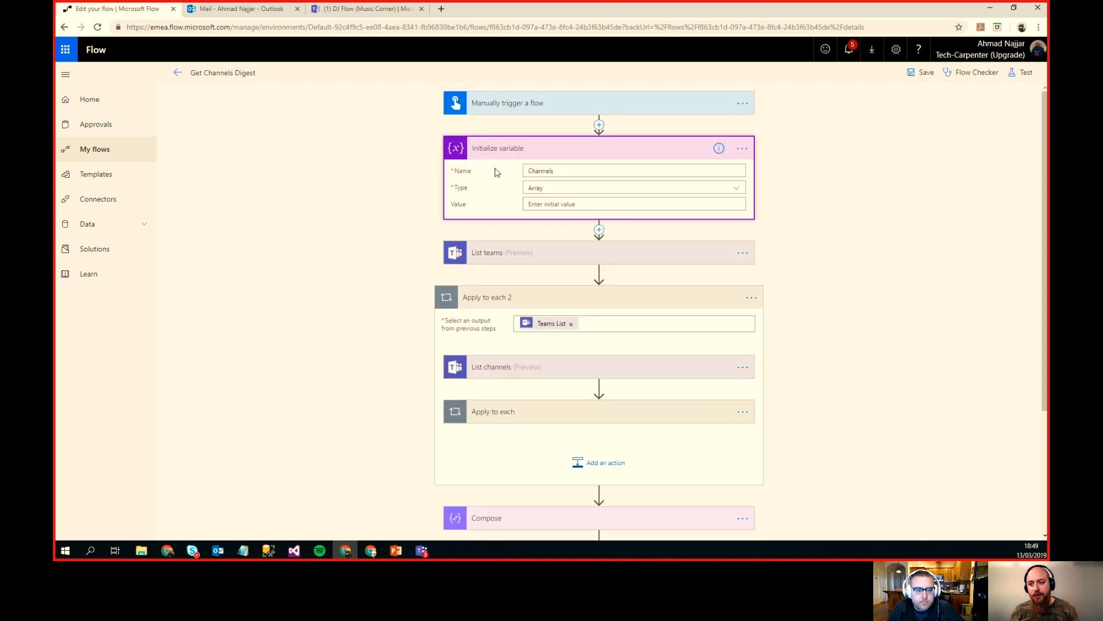
{"action": "left_click", "coordinate": [519, 155]}
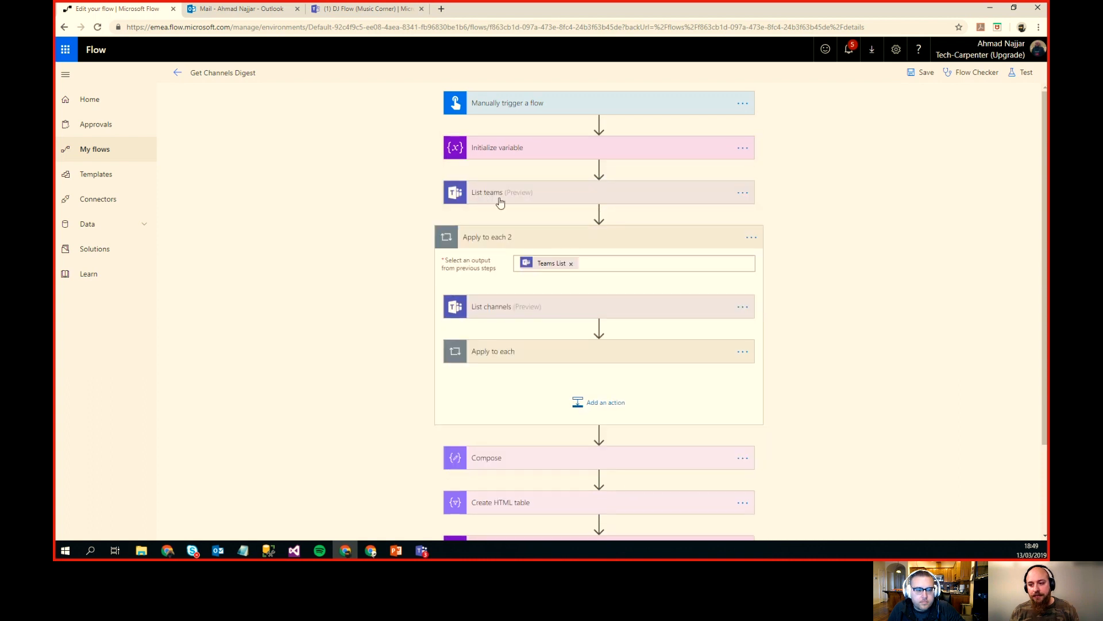
{"action": "left_click", "coordinate": [473, 201]}
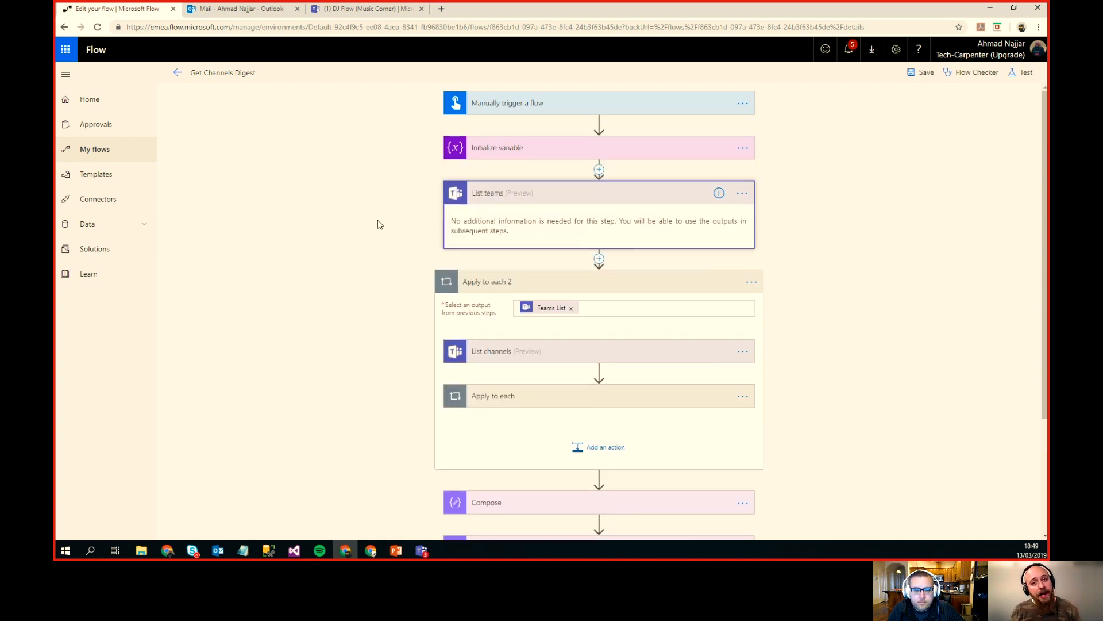
{"action": "left_click", "coordinate": [514, 198]}
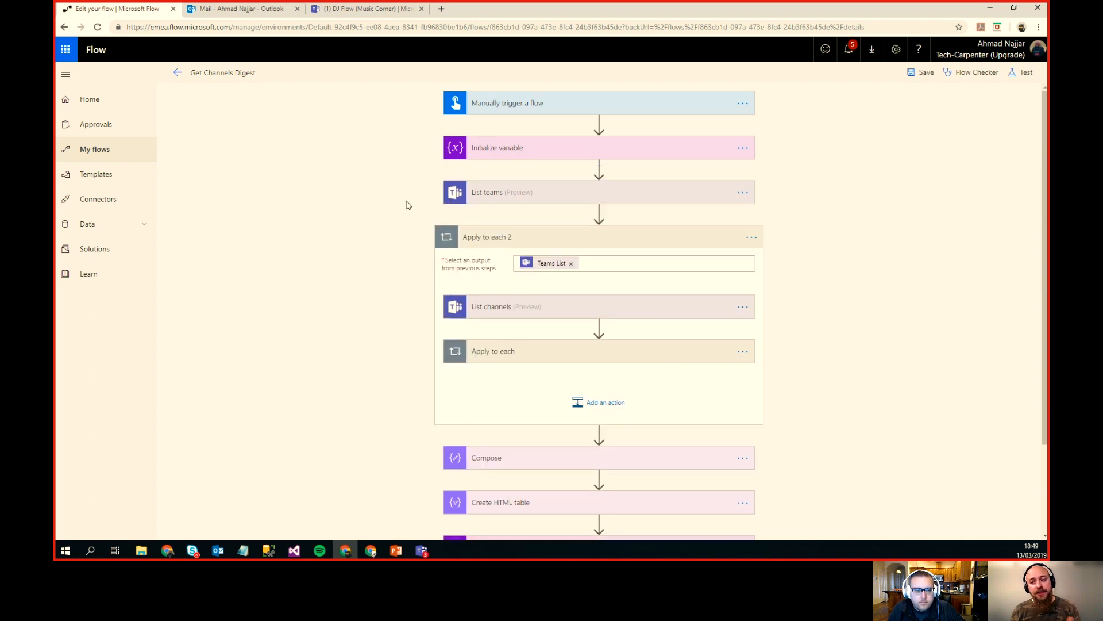
Step: Examine the nested Apply to each loops, including the List channels and Append to array variable actions
{"action": "scroll", "coordinate": [385, 207], "scroll_direction": "down", "scroll_amount": 3}
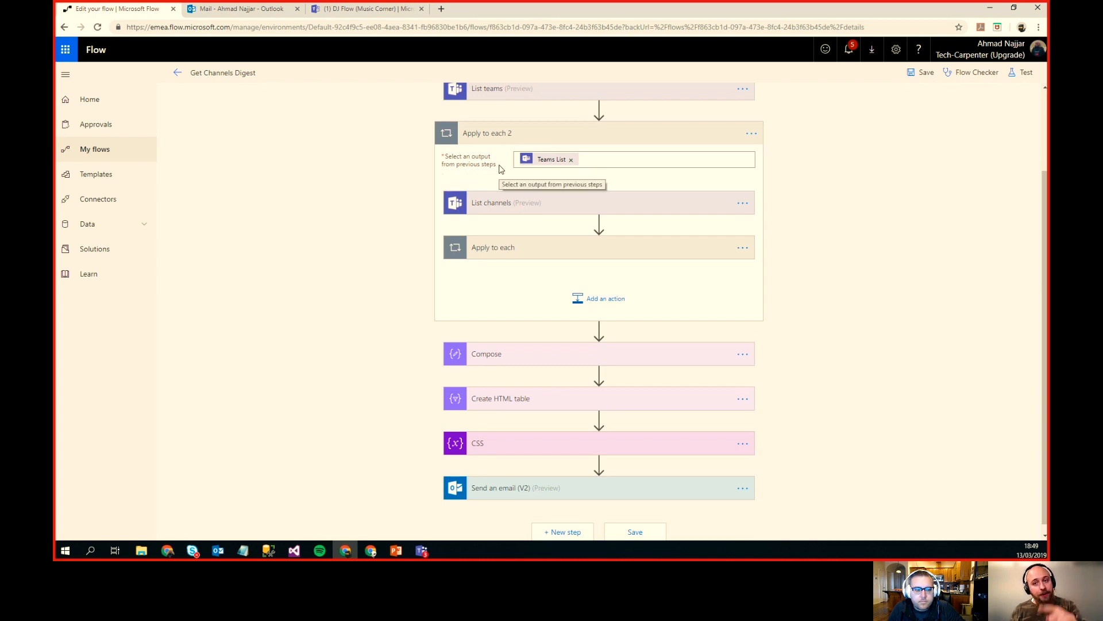
{"action": "left_click", "coordinate": [477, 203]}
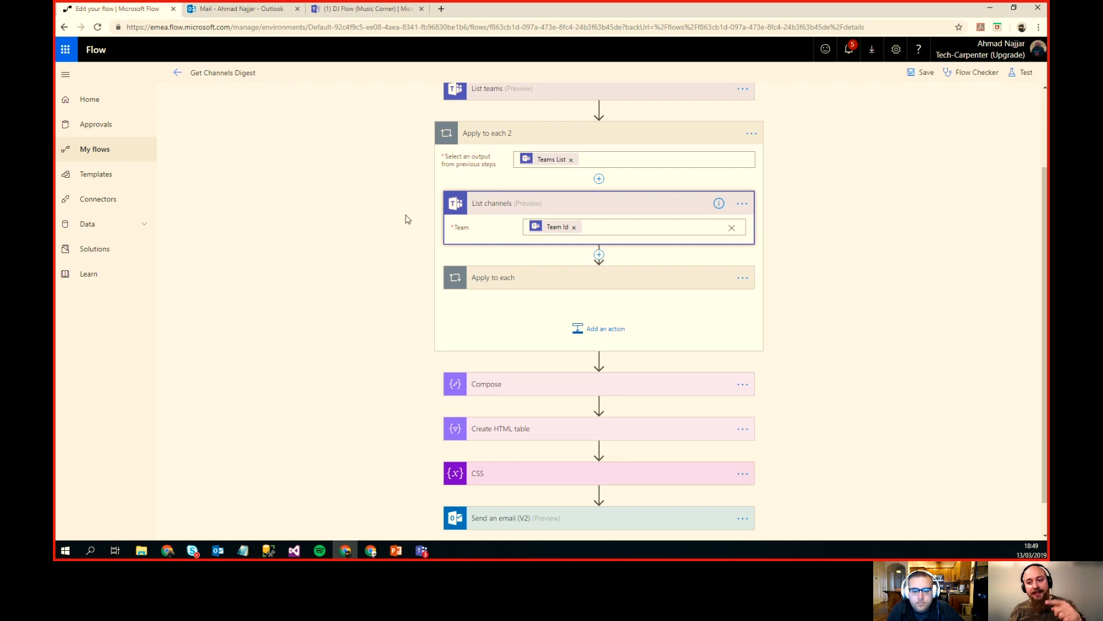
{"action": "left_click", "coordinate": [525, 281]}
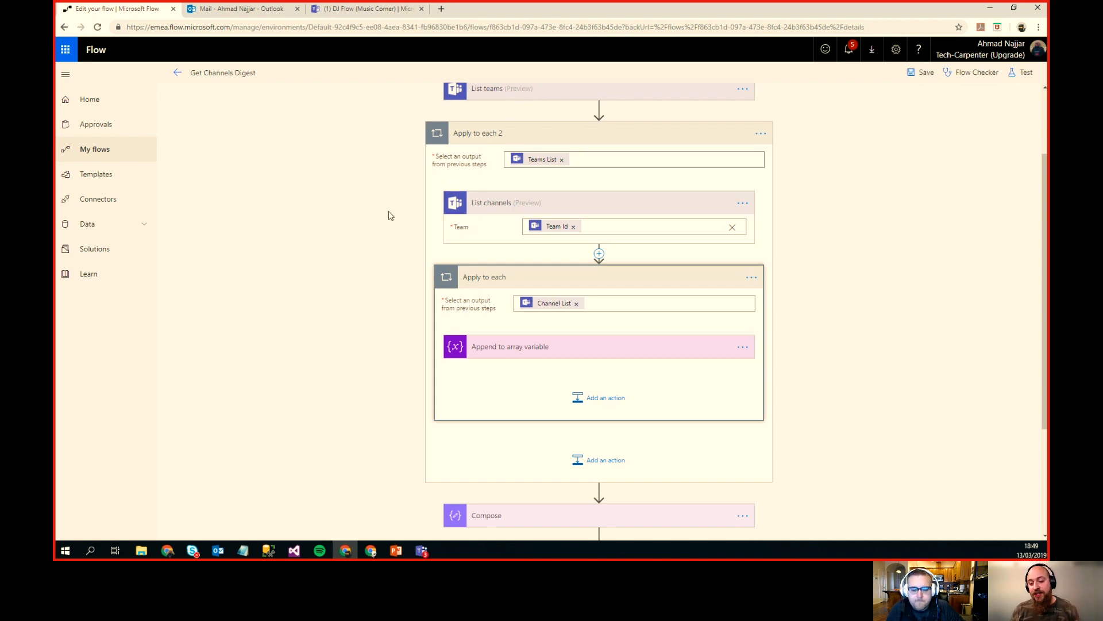
{"action": "scroll", "coordinate": [367, 236], "scroll_direction": "up", "scroll_amount": 2}
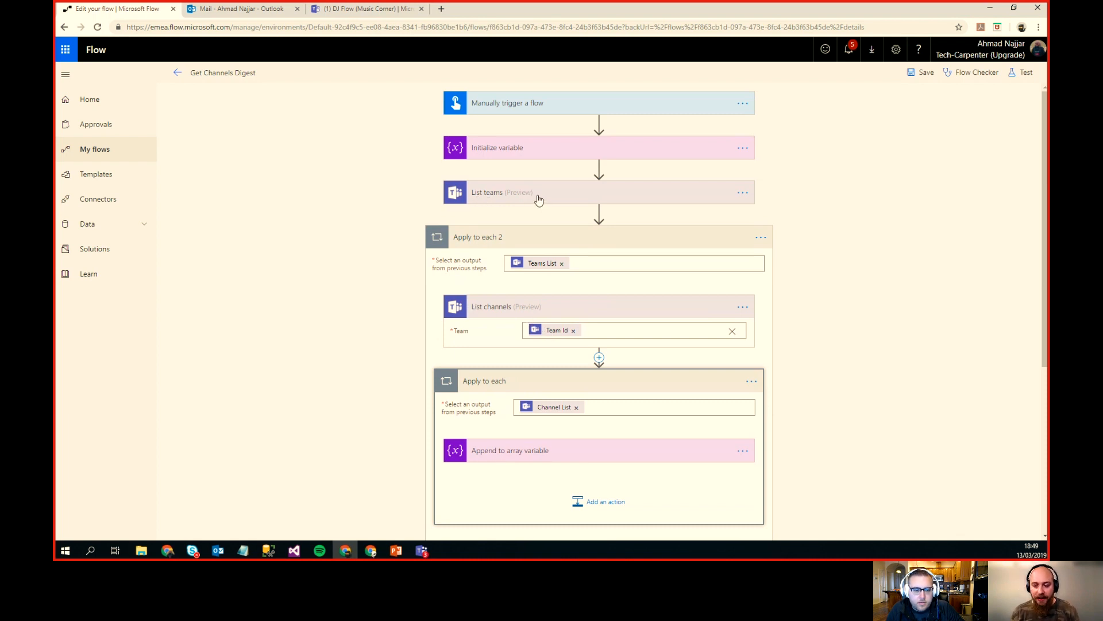
{"action": "scroll", "coordinate": [465, 294], "scroll_direction": "down", "scroll_amount": 4}
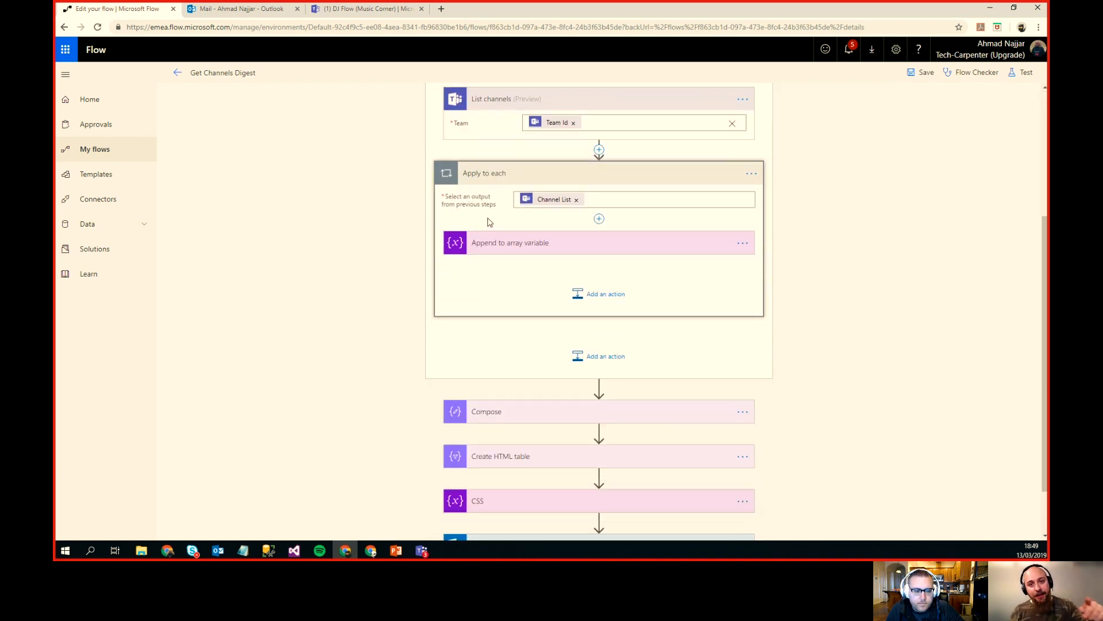
{"action": "left_click", "coordinate": [495, 246]}
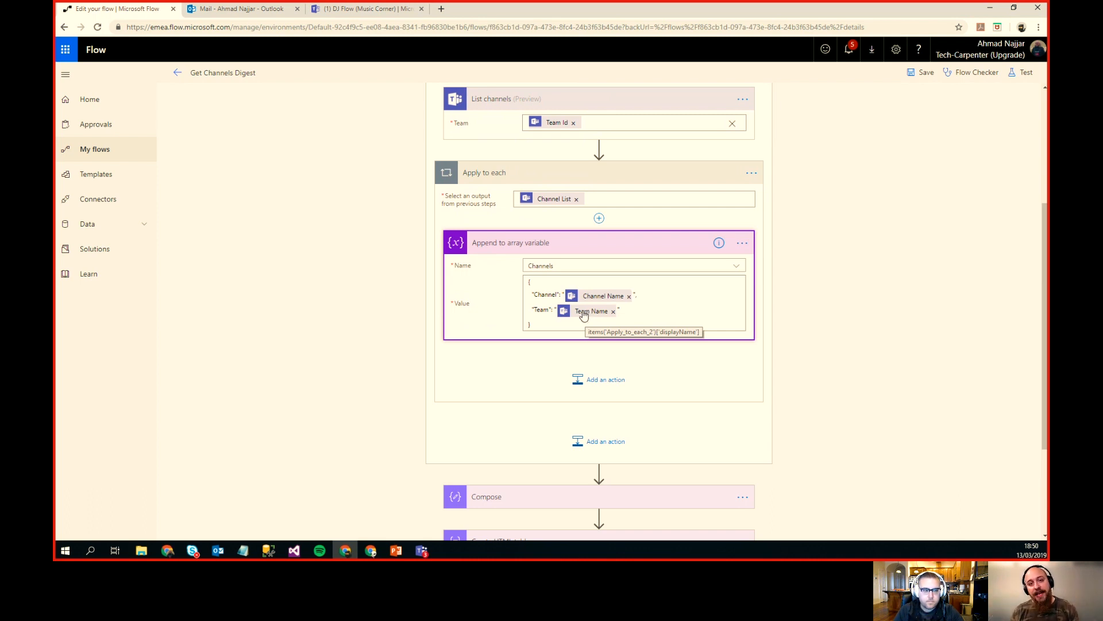
Step: Examine the Compose, Create HTML table, CSS and Send an email (V2) actions at the end of the flow
{"action": "scroll", "coordinate": [532, 320], "scroll_direction": "down", "scroll_amount": 3}
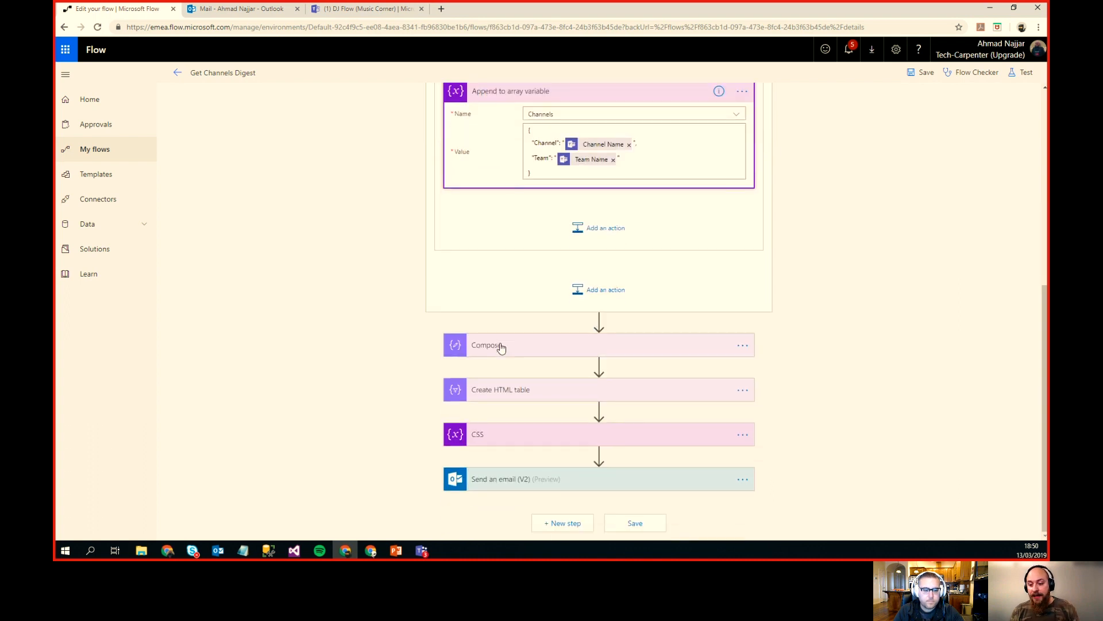
{"action": "left_click", "coordinate": [544, 351]}
{"action": "scroll", "coordinate": [495, 373], "scroll_direction": "down", "scroll_amount": 1}
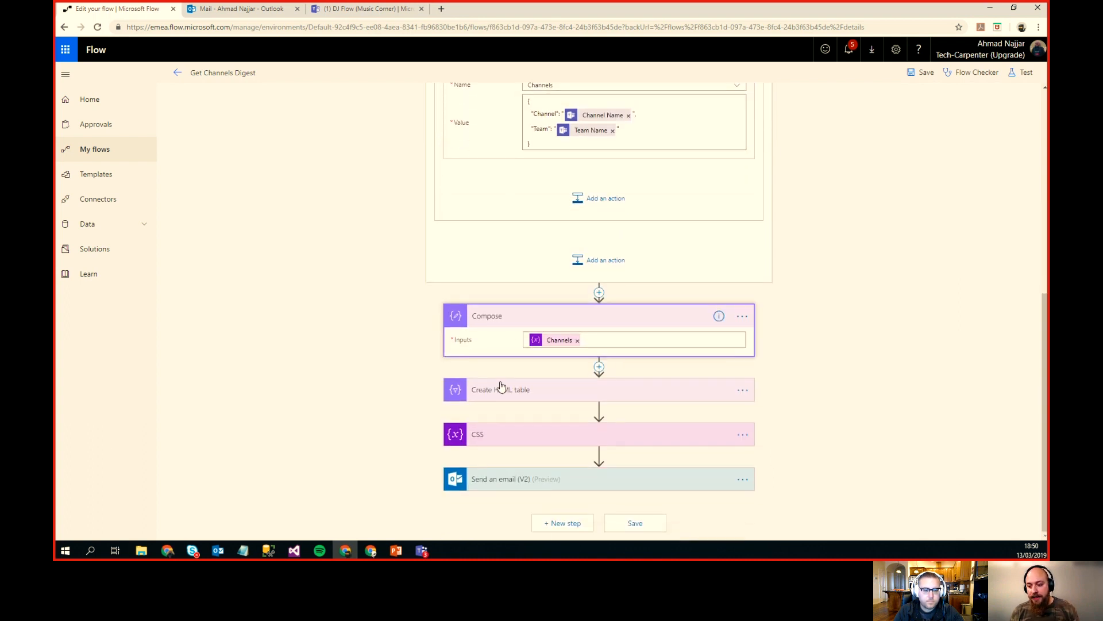
{"action": "left_click", "coordinate": [517, 390]}
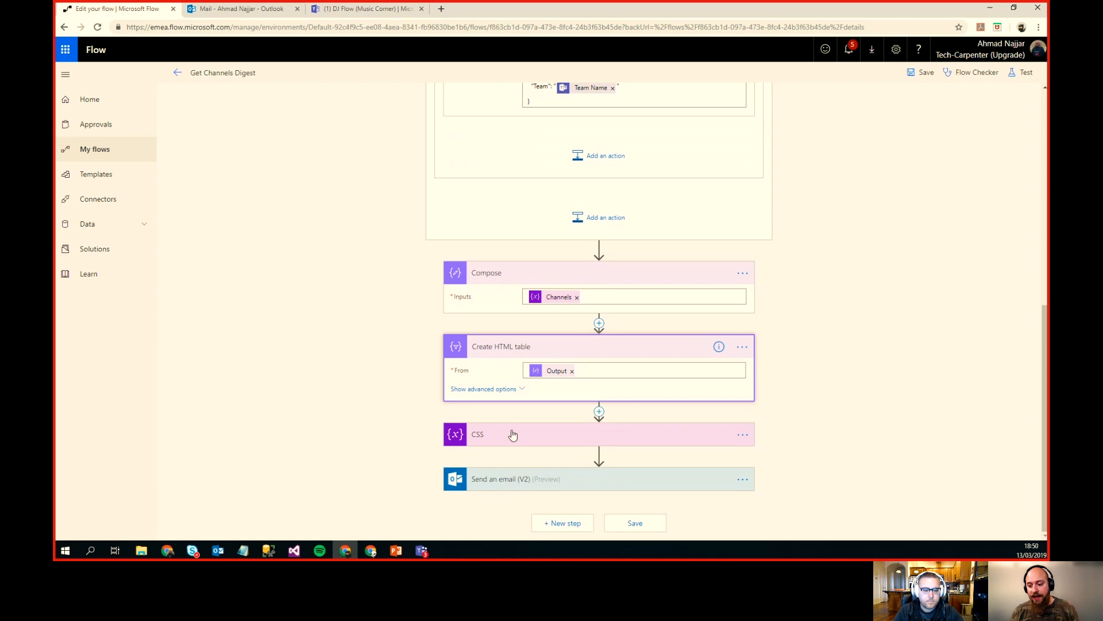
{"action": "left_click", "coordinate": [514, 436]}
{"action": "left_click", "coordinate": [492, 435]}
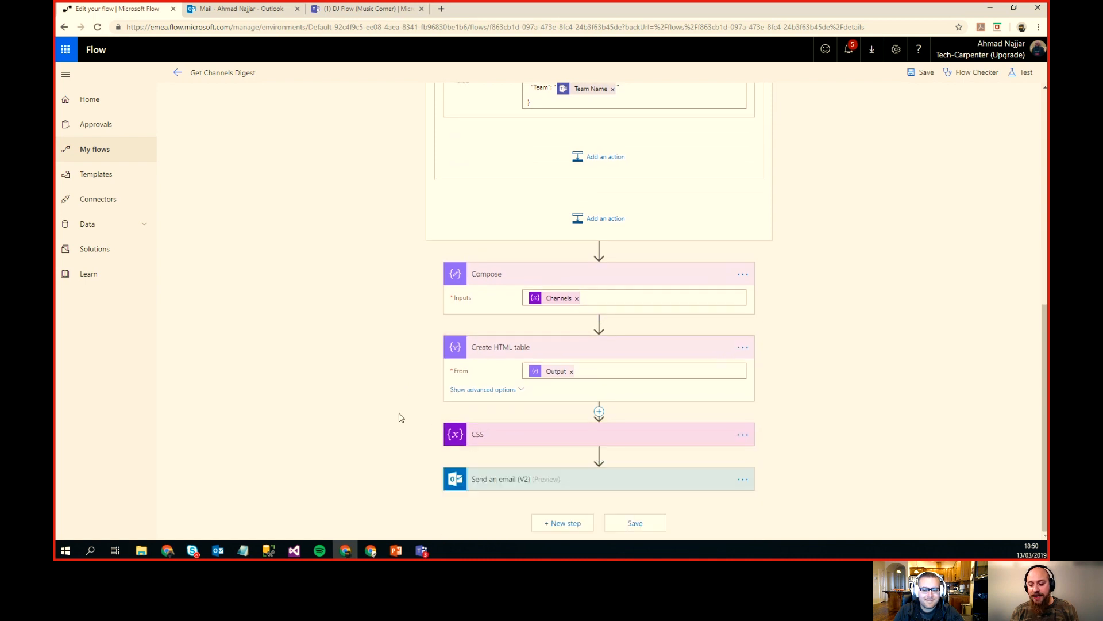
{"action": "left_click", "coordinate": [510, 475]}
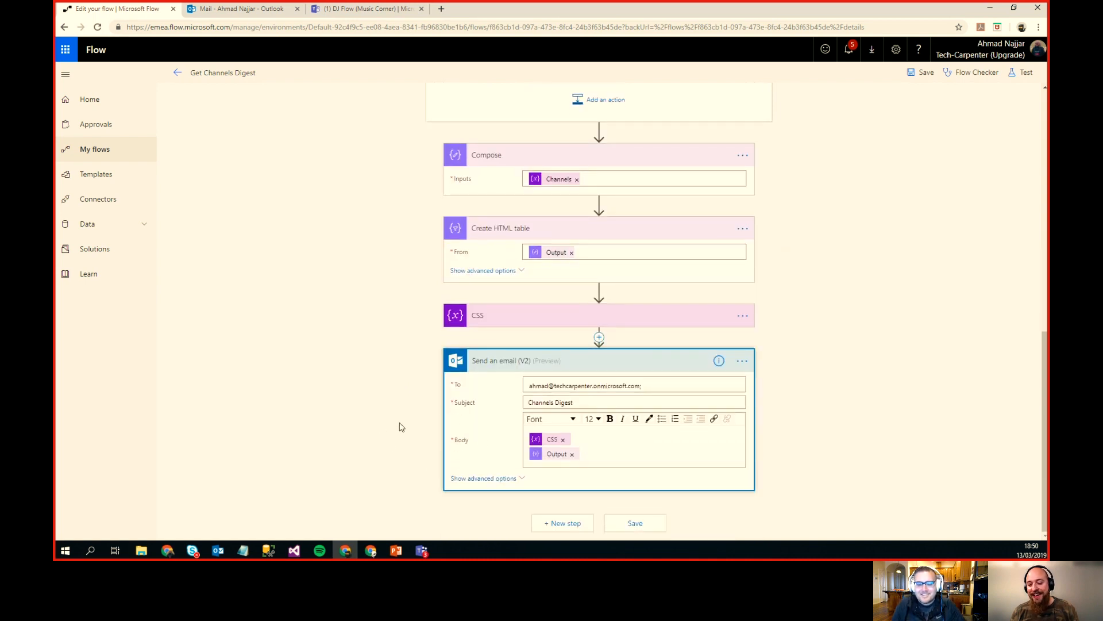
{"action": "scroll", "coordinate": [335, 276], "scroll_direction": "up", "scroll_amount": 3}
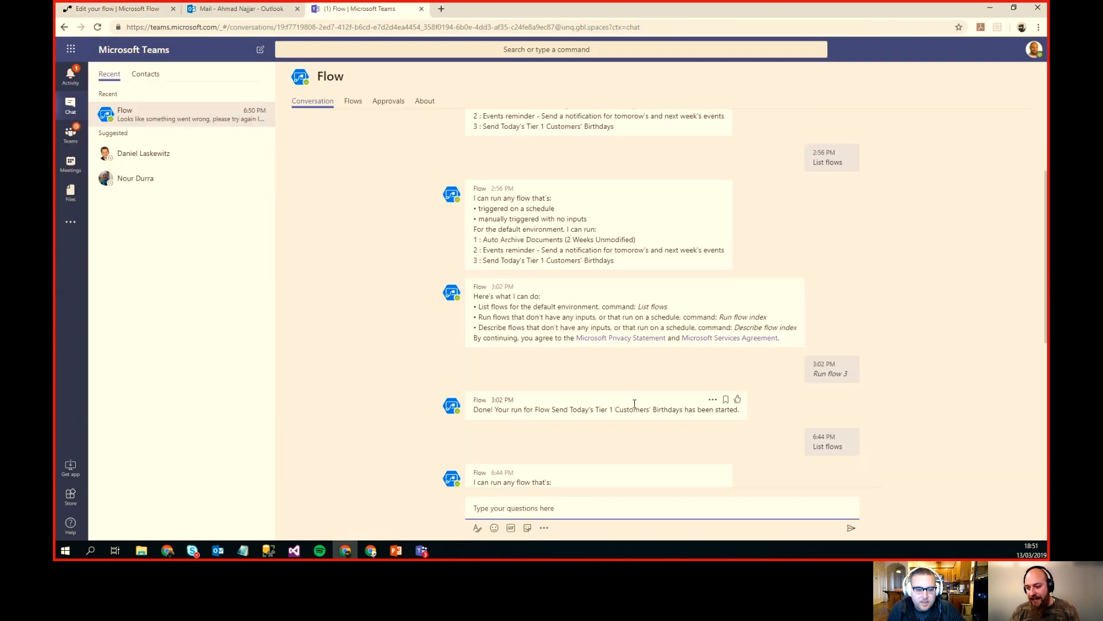
Step: Review the flow list in the Teams Flow bot chat and send the command "Run flow 3"
{"action": "scroll", "coordinate": [632, 373], "scroll_direction": "down", "scroll_amount": 2}
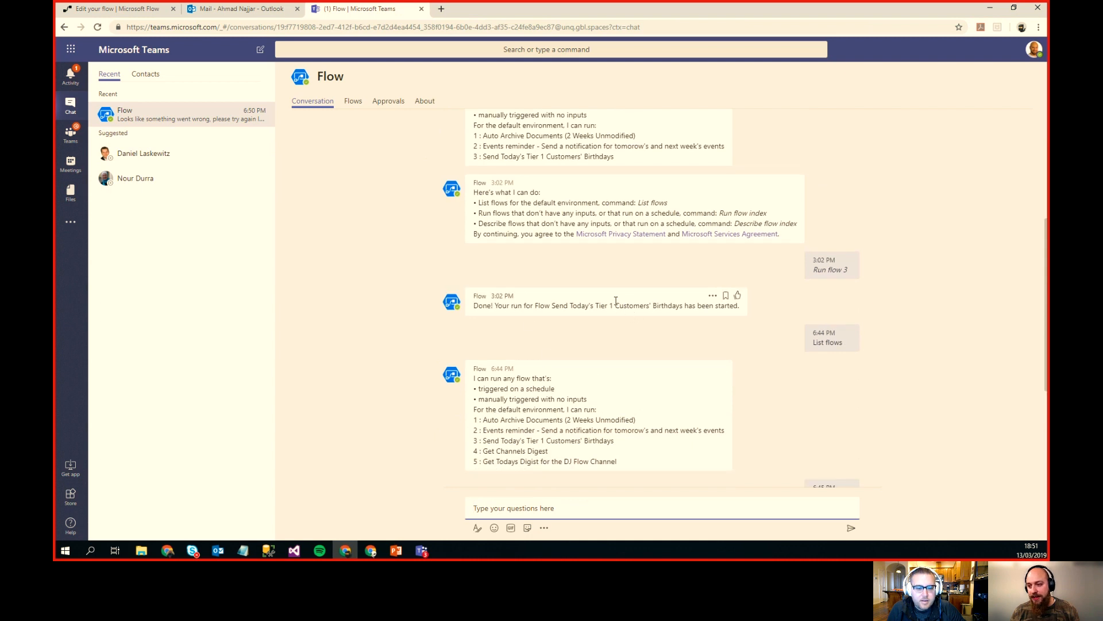
{"action": "scroll", "coordinate": [567, 320], "scroll_direction": "down", "scroll_amount": 2}
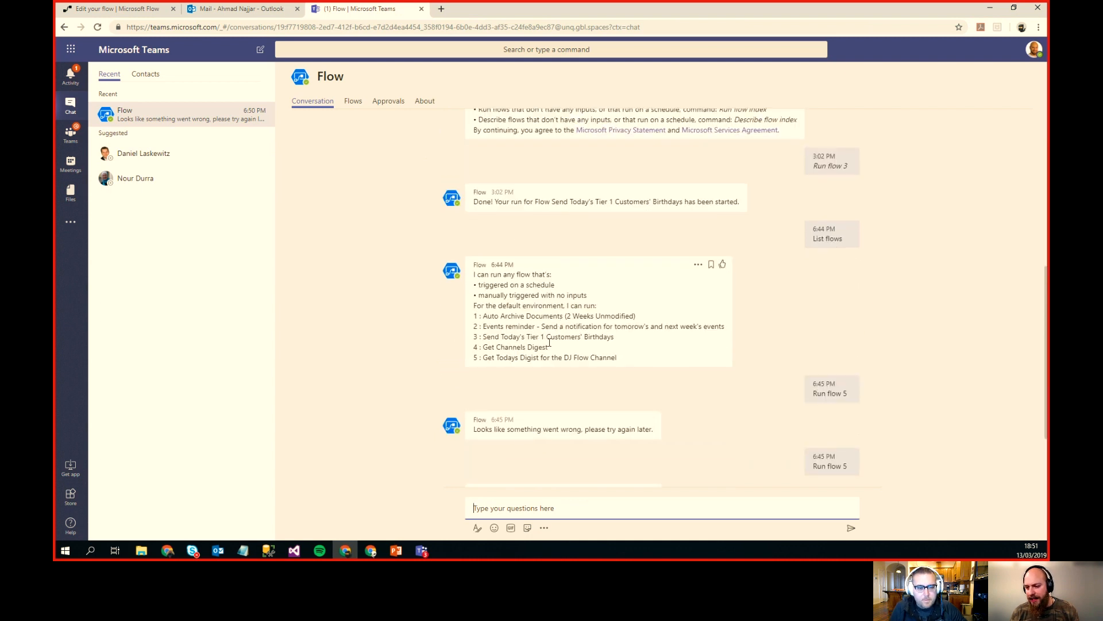
{"action": "scroll", "coordinate": [560, 356], "scroll_direction": "down", "scroll_amount": 2}
{"action": "type", "text": "Ru"}
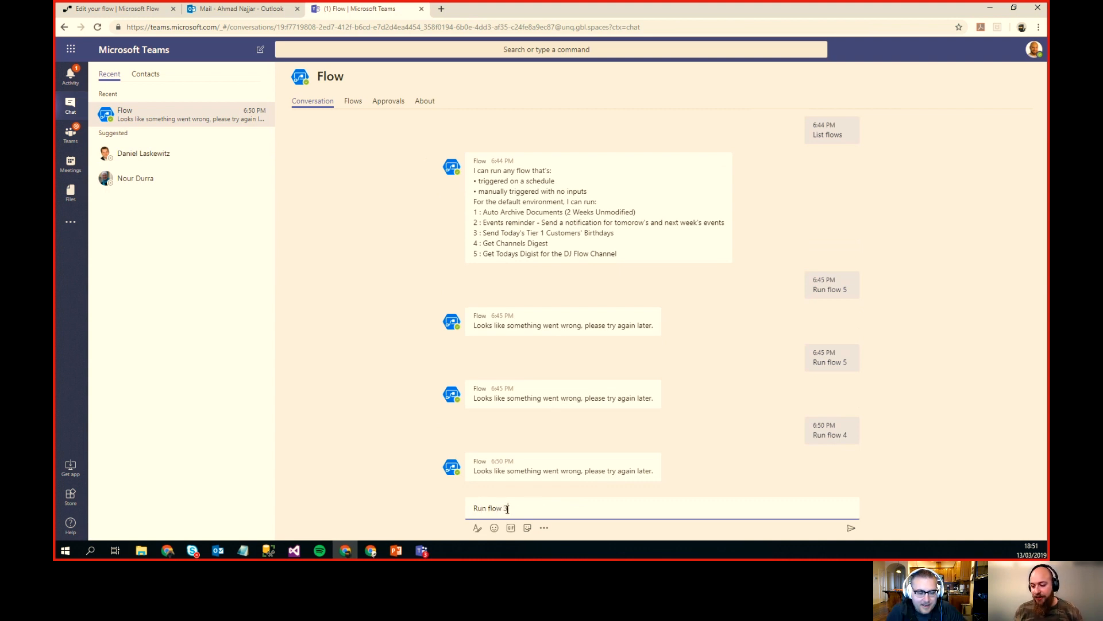
{"action": "type", "text": "n flow 3"}
{"action": "key", "text": "Return"}
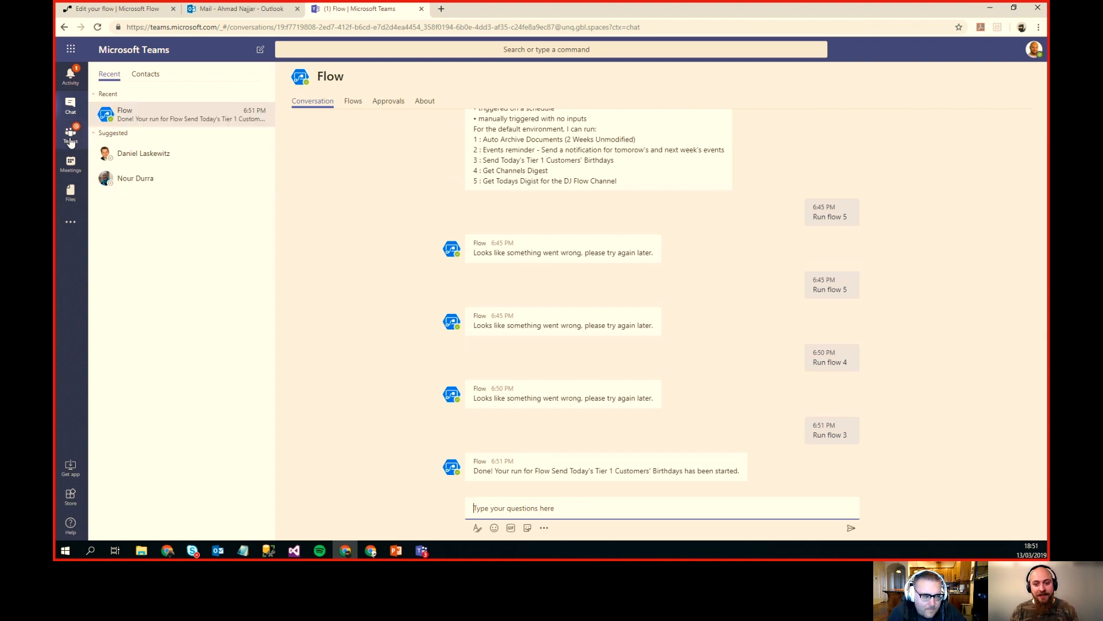
Step: Switch back to Microsoft Flow, start a test run of "Get Channels Digest" from the editor, and dismiss the run confirmation
{"action": "left_click", "coordinate": [141, 13]}
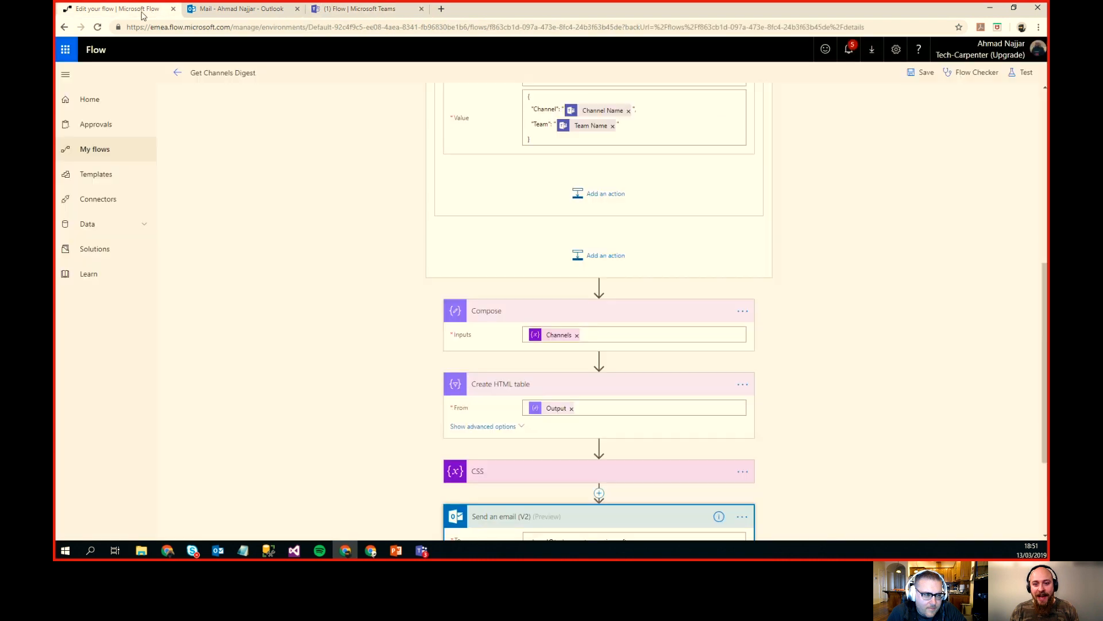
{"action": "scroll", "coordinate": [385, 349], "scroll_direction": "down", "scroll_amount": 3}
{"action": "scroll", "coordinate": [351, 276], "scroll_direction": "up", "scroll_amount": 3}
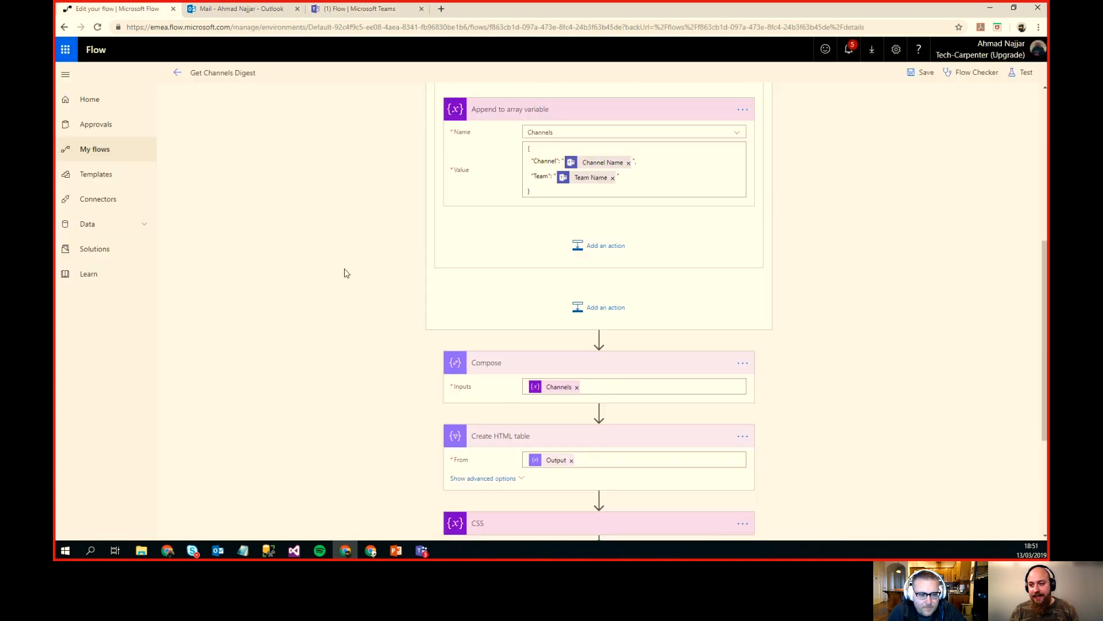
{"action": "scroll", "coordinate": [806, 205], "scroll_direction": "up", "scroll_amount": 5}
{"action": "left_click", "coordinate": [1021, 76]}
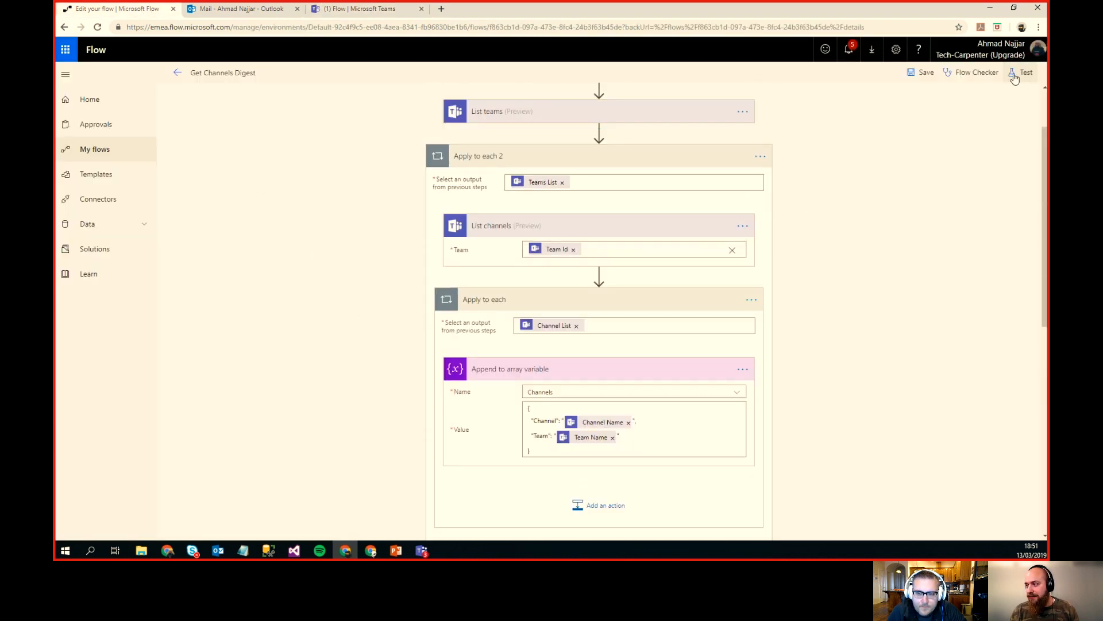
{"action": "left_click", "coordinate": [934, 105]}
{"action": "left_click", "coordinate": [911, 150]}
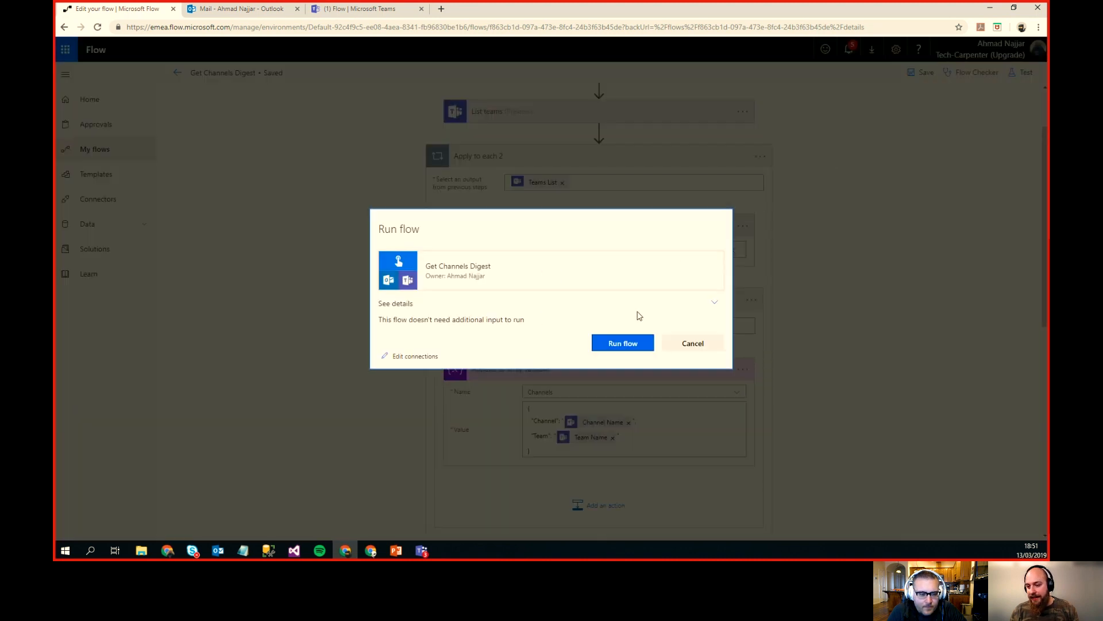
{"action": "left_click", "coordinate": [628, 342]}
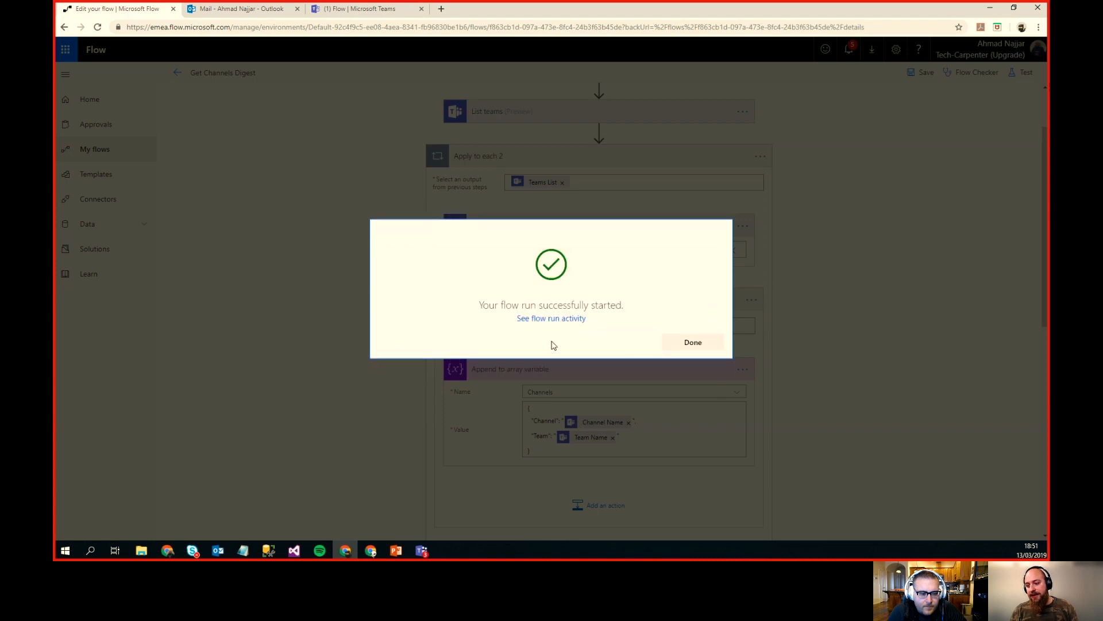
{"action": "left_click", "coordinate": [678, 343]}
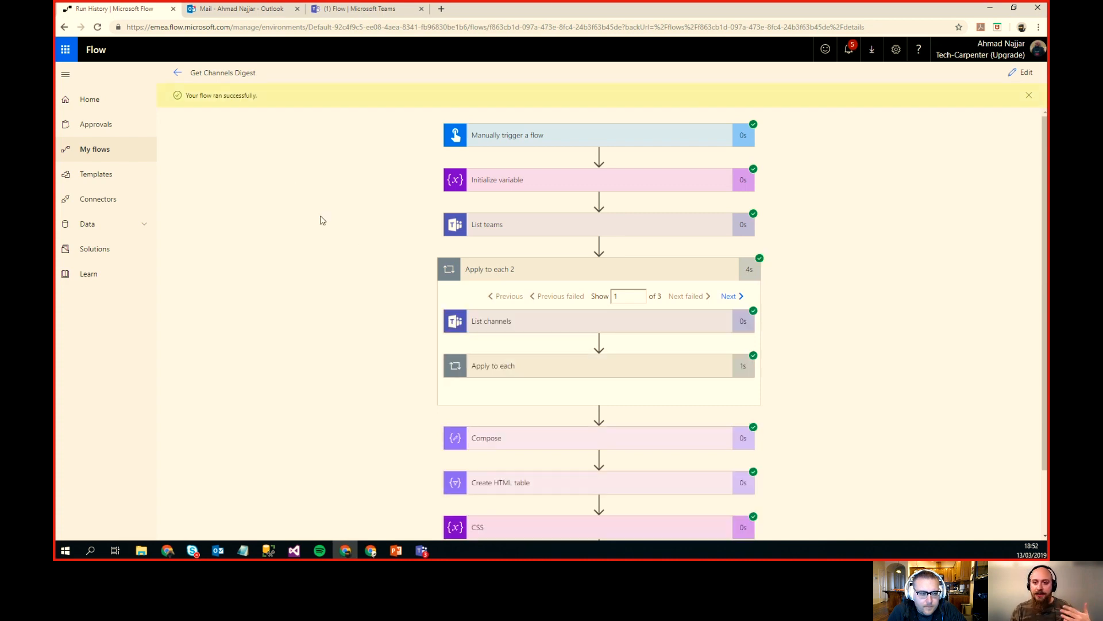
Step: Switch to Outlook and open the new "Channels Digest" email to view its table of channels and teams
{"action": "left_click", "coordinate": [264, 16]}
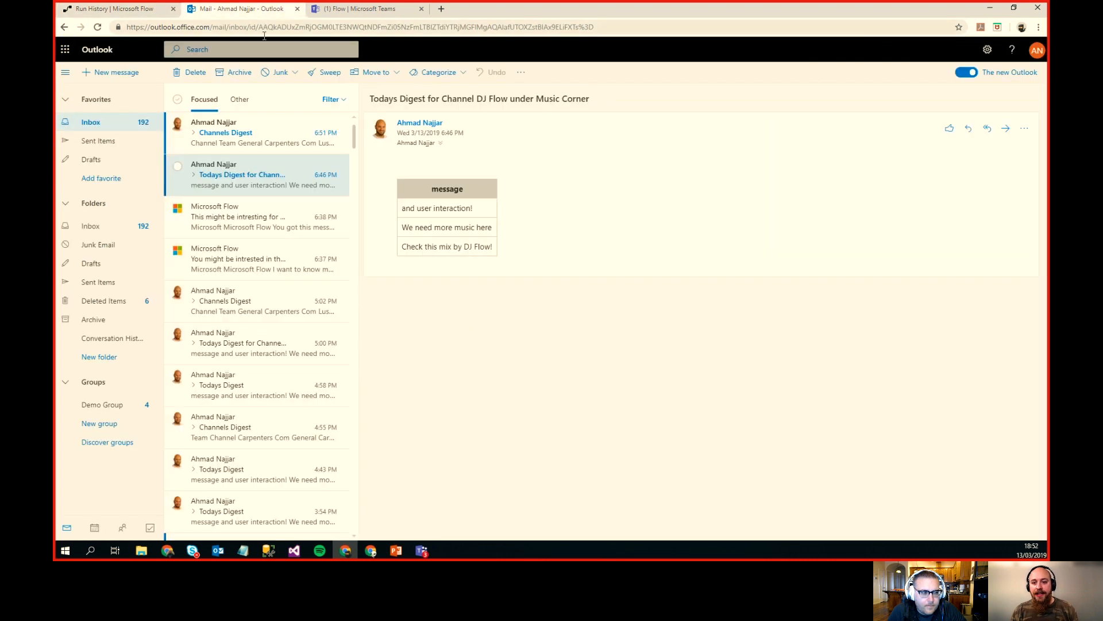
{"action": "left_click", "coordinate": [270, 140]}
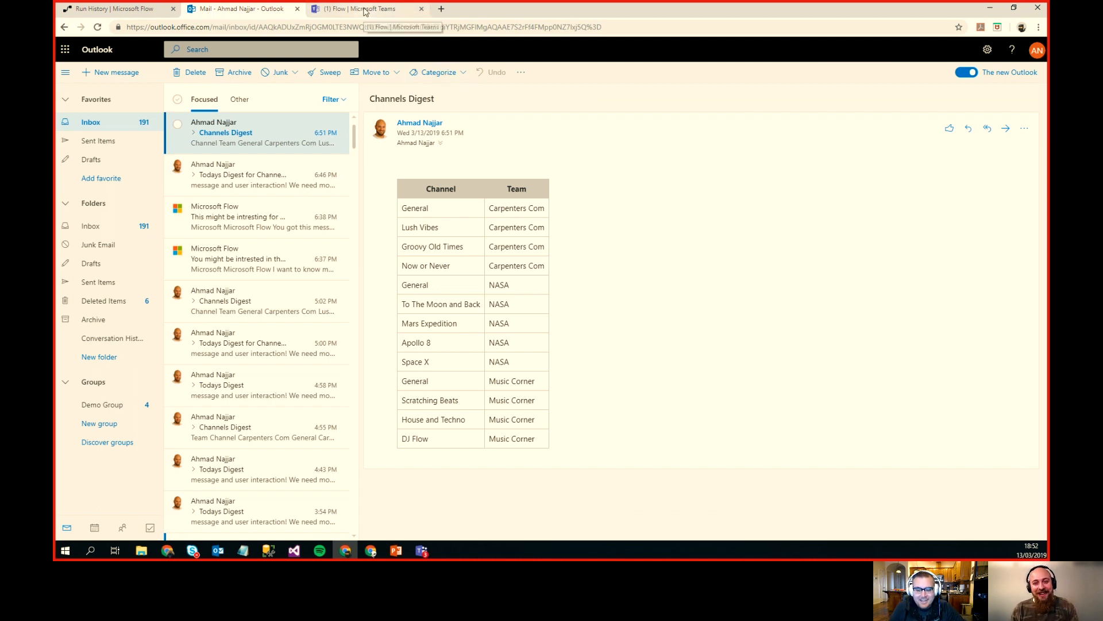
Step: Switch to Microsoft Flow, leave the "Get Channels Digest" run results and return to the list of personal flows
{"action": "left_click", "coordinate": [142, 10]}
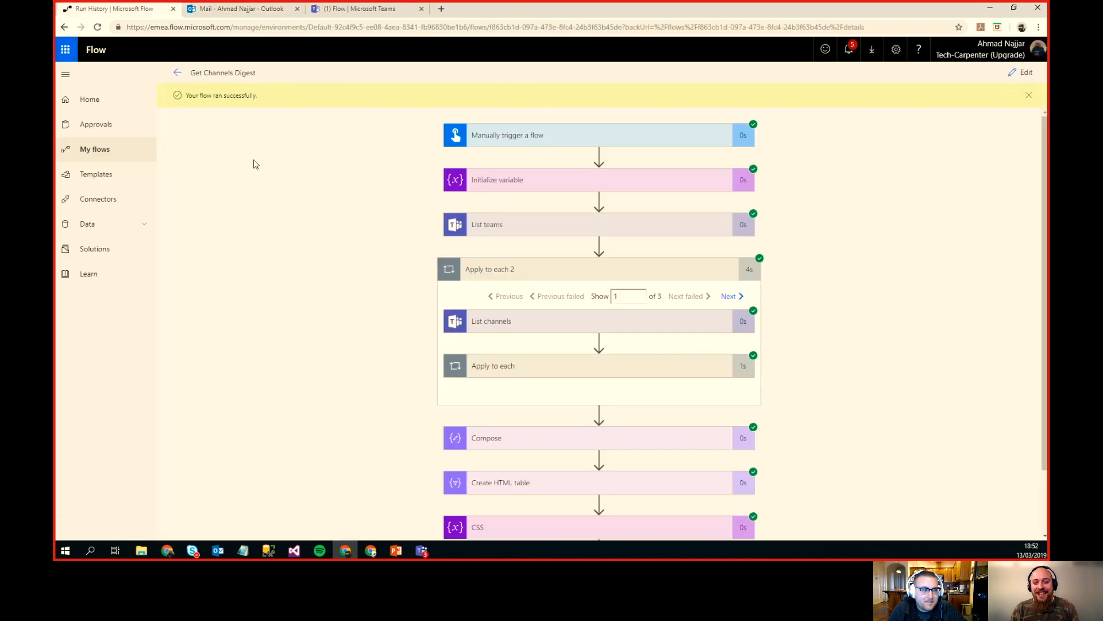
{"action": "left_click", "coordinate": [178, 74]}
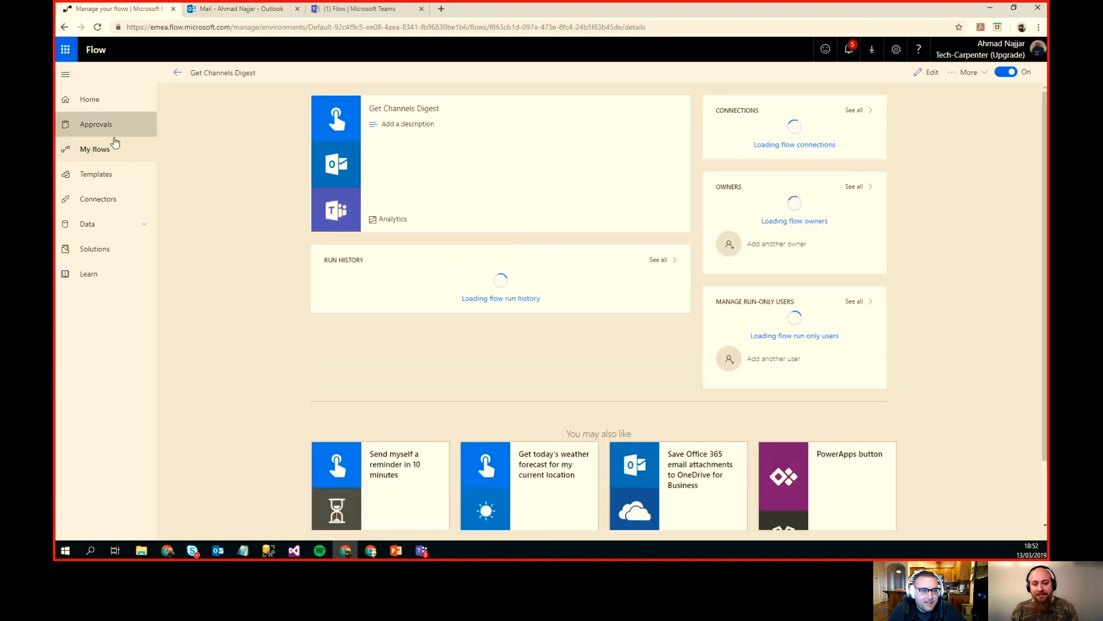
{"action": "left_click", "coordinate": [94, 149]}
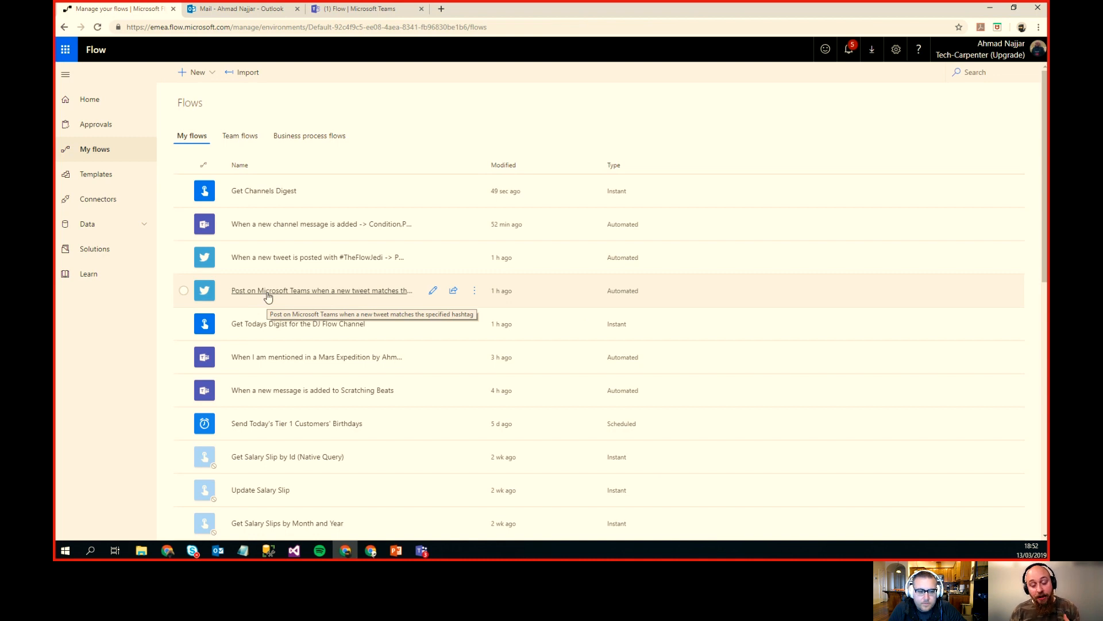
Step: Open "Post on Microsoft Teams when a new tweet matches the specified hashtag" for editing and expand its tweet trigger and Post a message action
{"action": "left_click", "coordinate": [268, 292]}
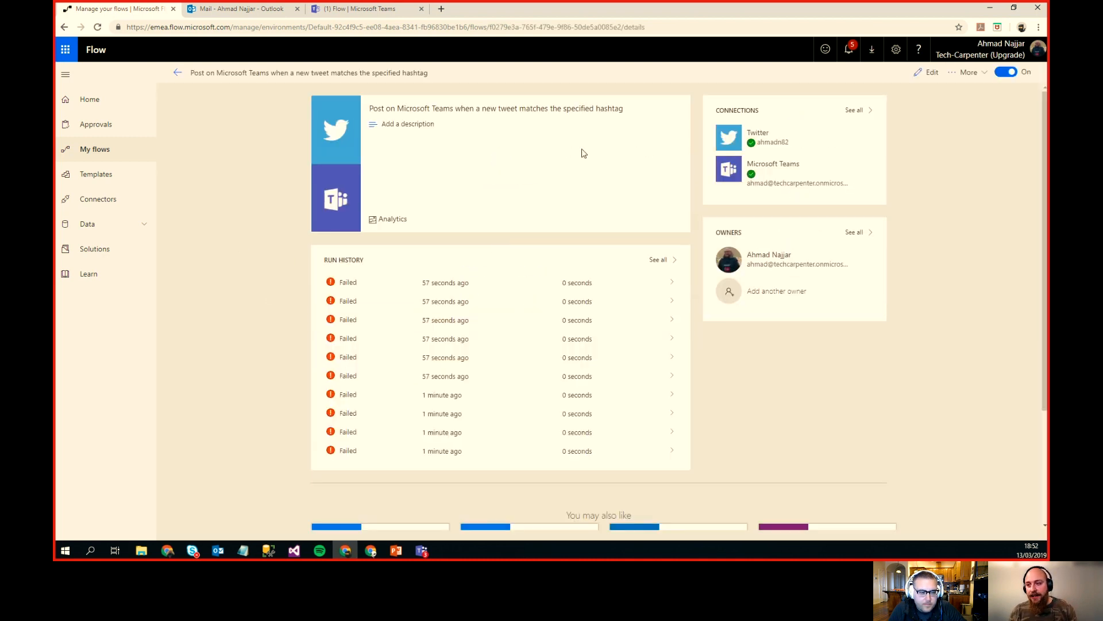
{"action": "left_click", "coordinate": [926, 73]}
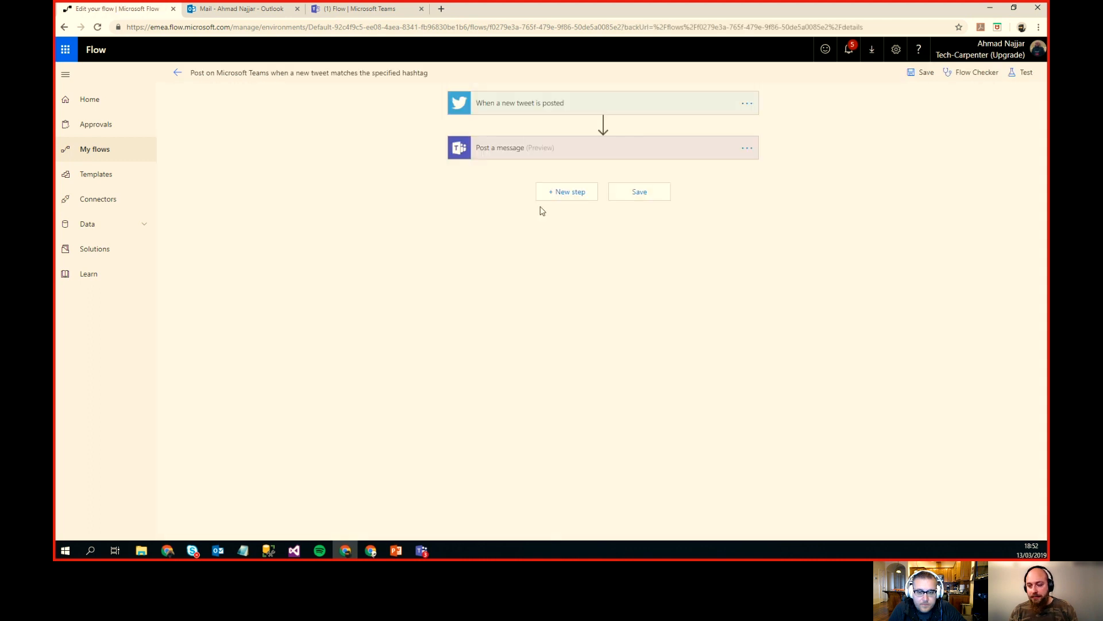
{"action": "left_click", "coordinate": [509, 112]}
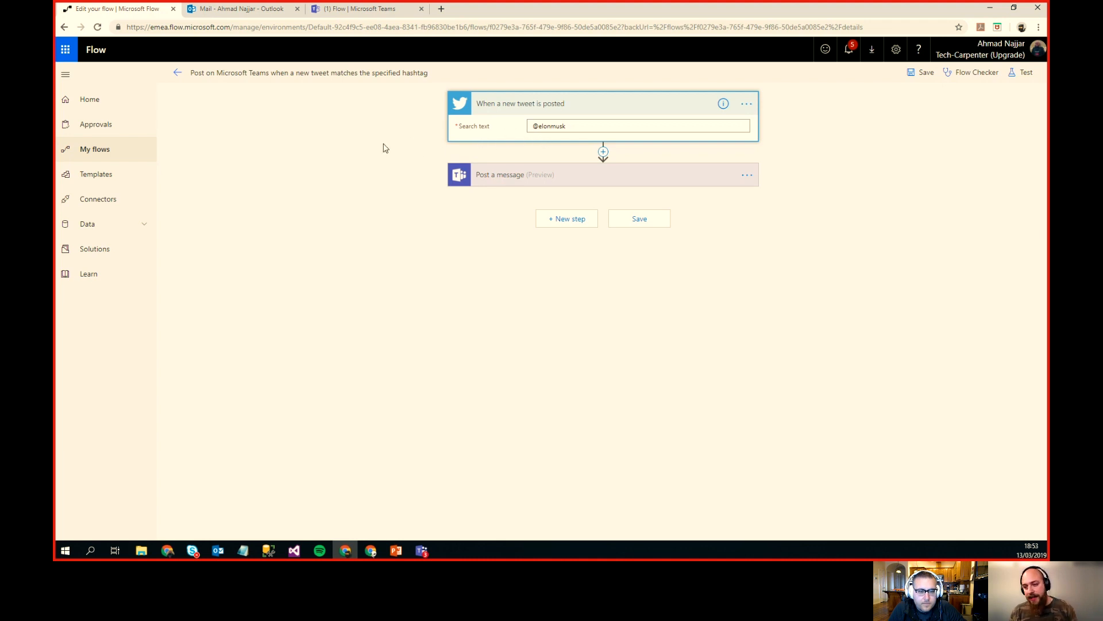
{"action": "left_click", "coordinate": [472, 177]}
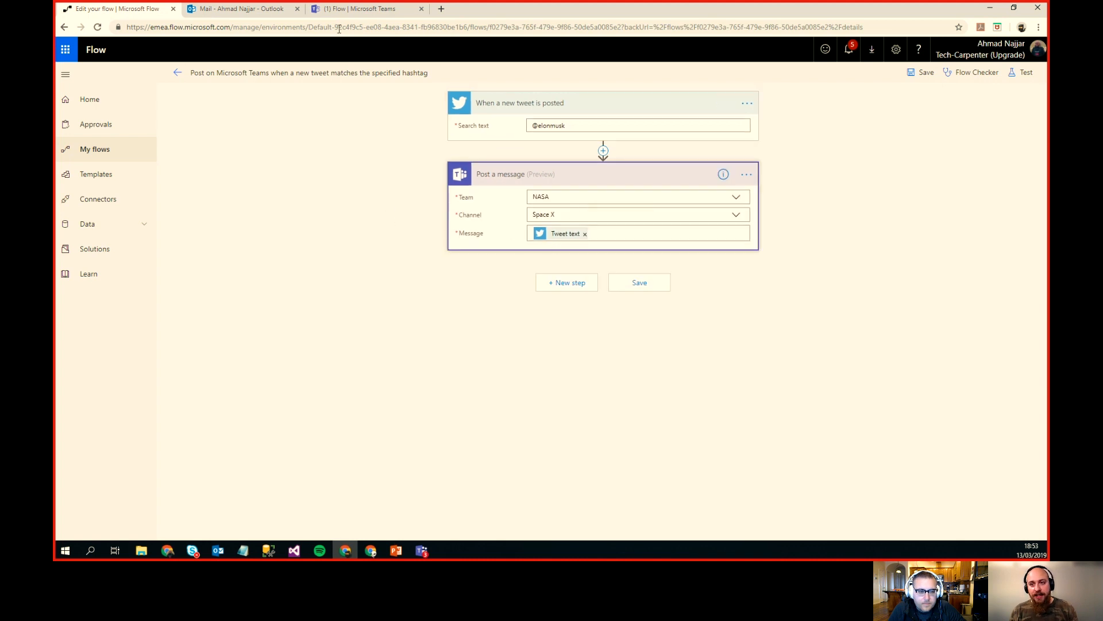
Step: Switch to Microsoft Teams and open the Space X channel of the NASA team
{"action": "left_click", "coordinate": [351, 8]}
{"action": "left_click", "coordinate": [72, 137]}
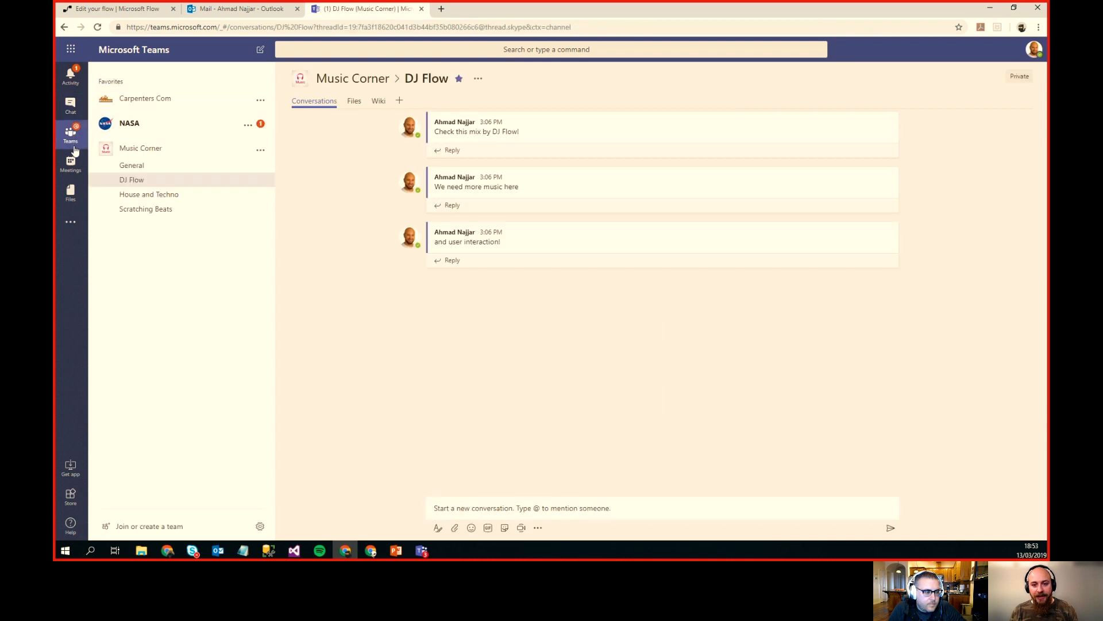
{"action": "left_click", "coordinate": [160, 124]}
{"action": "left_click", "coordinate": [169, 184]}
{"action": "scroll", "coordinate": [392, 332], "scroll_direction": "up", "scroll_amount": 15}
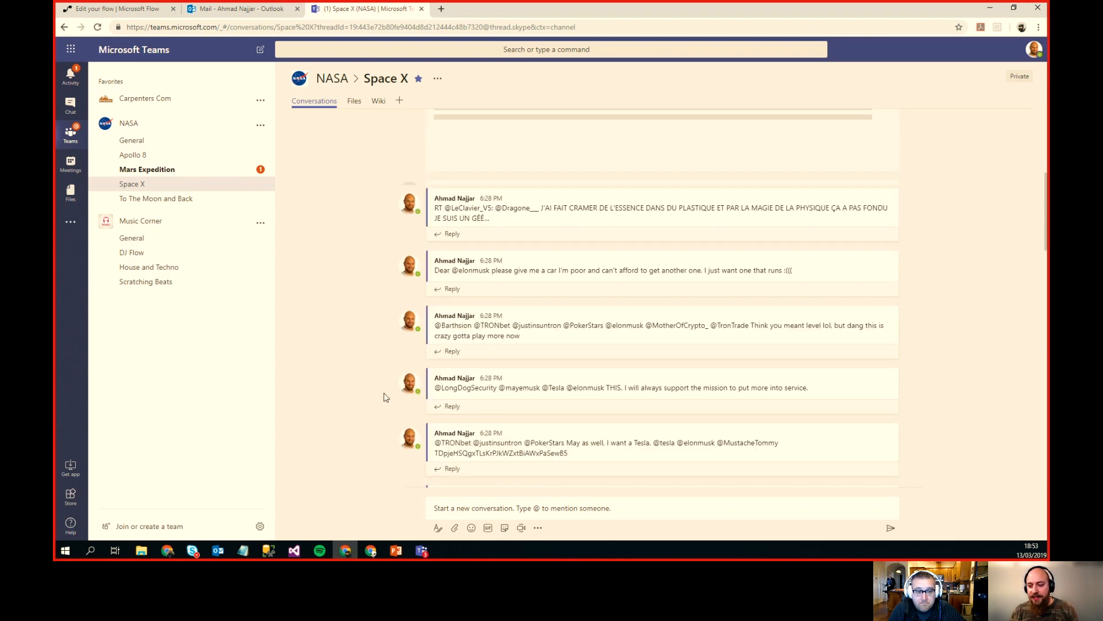
{"action": "scroll", "coordinate": [382, 394], "scroll_direction": "up", "scroll_amount": 3}
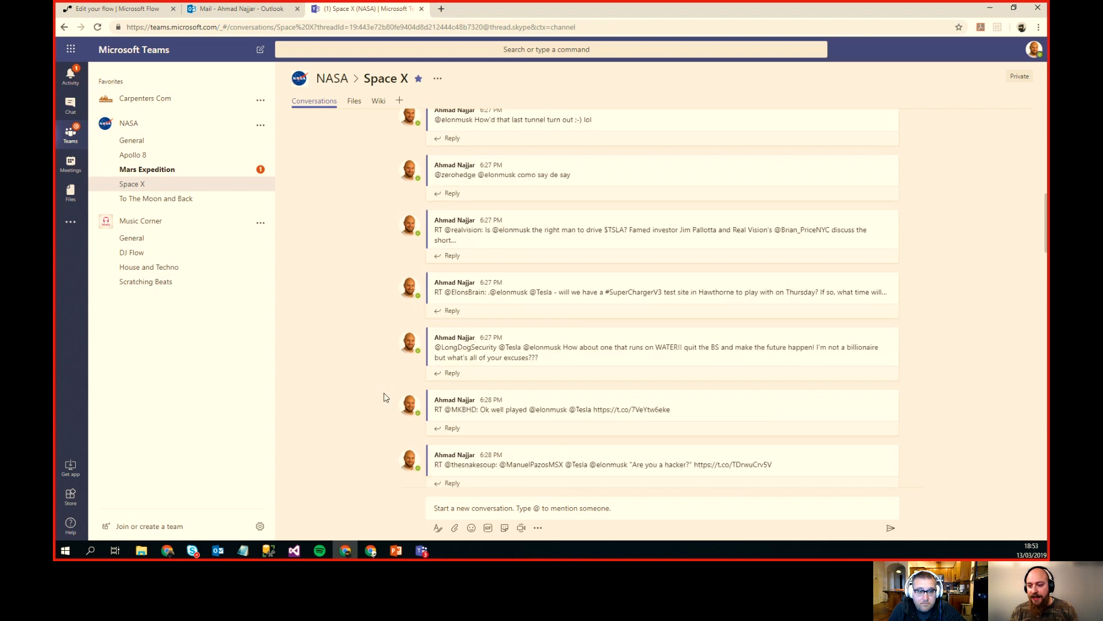
{"action": "scroll", "coordinate": [357, 344], "scroll_direction": "up", "scroll_amount": 2}
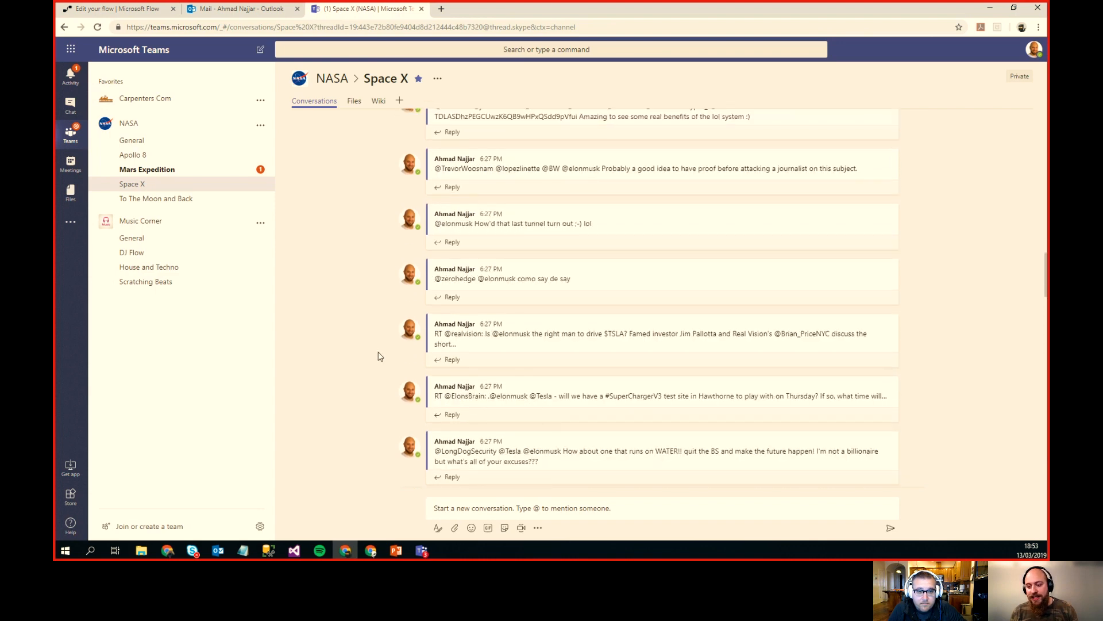
{"action": "scroll", "coordinate": [378, 355], "scroll_direction": "up", "scroll_amount": 5}
{"action": "scroll", "coordinate": [380, 357], "scroll_direction": "up", "scroll_amount": 10}
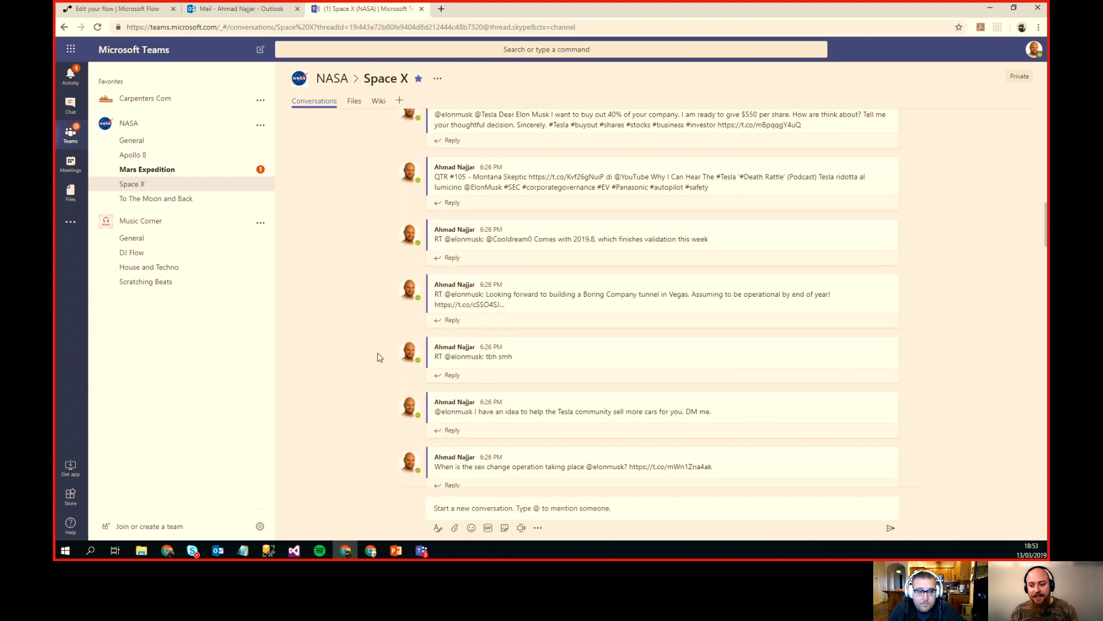
{"action": "scroll", "coordinate": [378, 356], "scroll_direction": "up", "scroll_amount": 6}
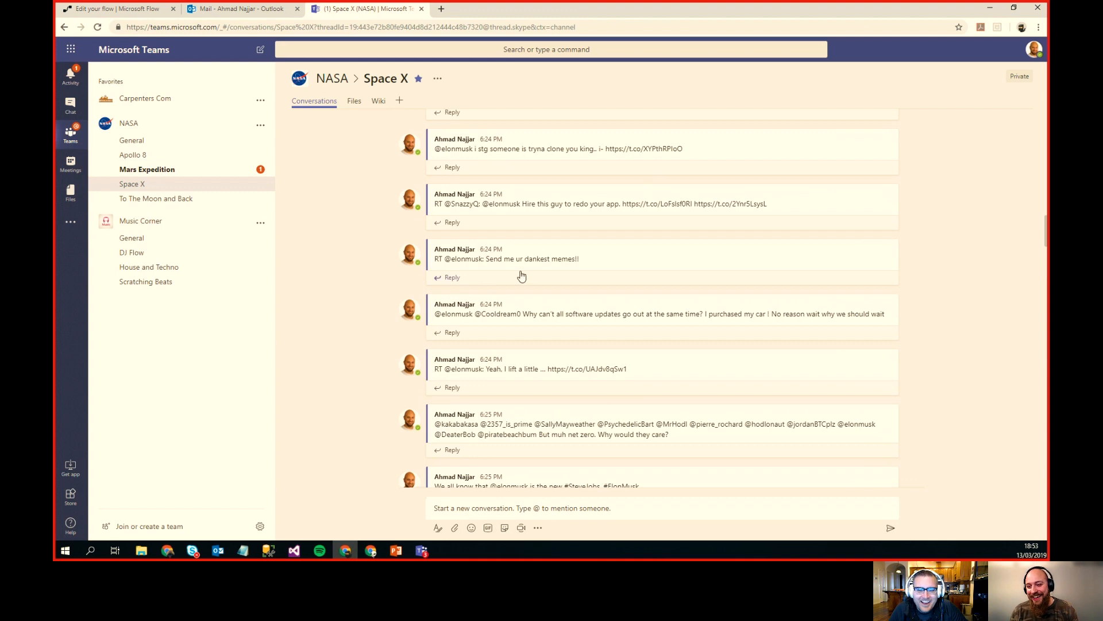
{"action": "scroll", "coordinate": [352, 281], "scroll_direction": "up", "scroll_amount": 10}
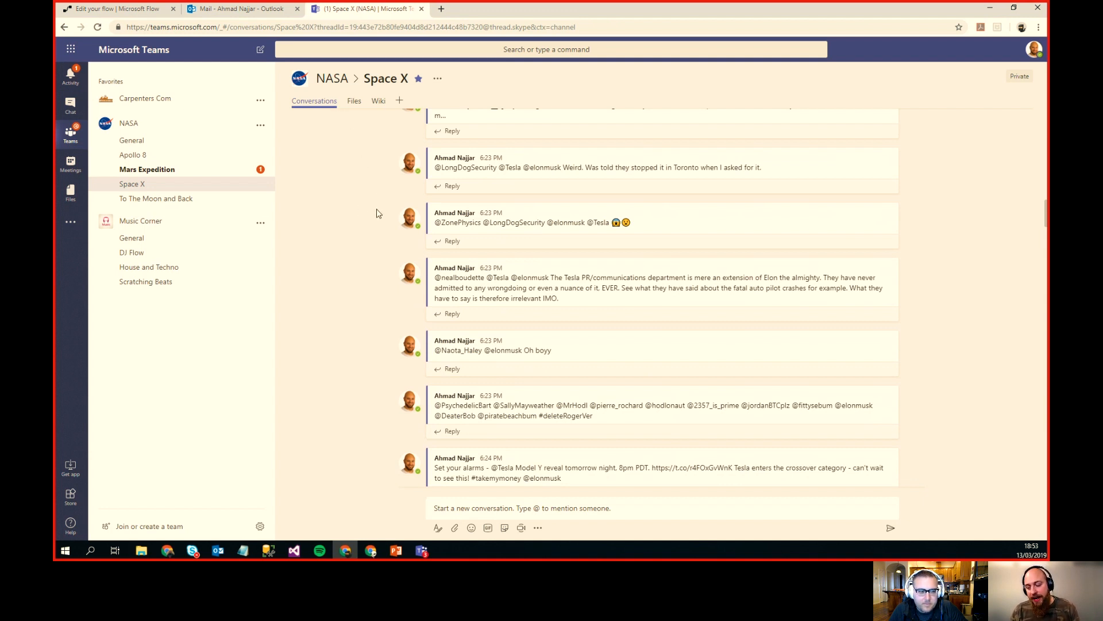
{"action": "scroll", "coordinate": [377, 209], "scroll_direction": "down", "scroll_amount": 10}
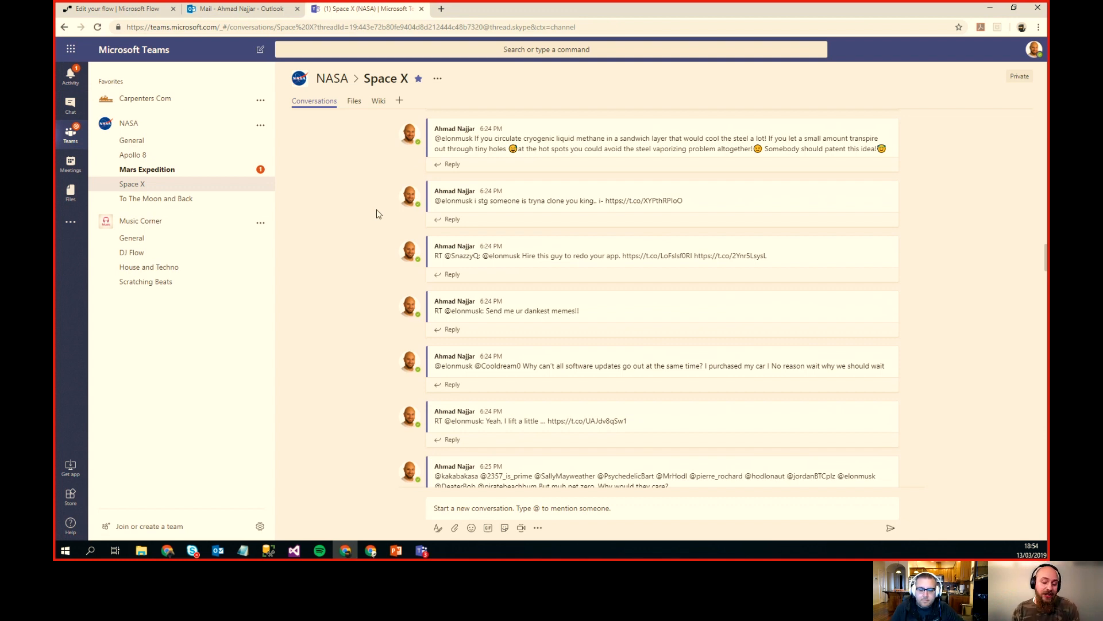
{"action": "scroll", "coordinate": [351, 221], "scroll_direction": "down", "scroll_amount": 1}
{"action": "scroll", "coordinate": [354, 224], "scroll_direction": "down", "scroll_amount": 20}
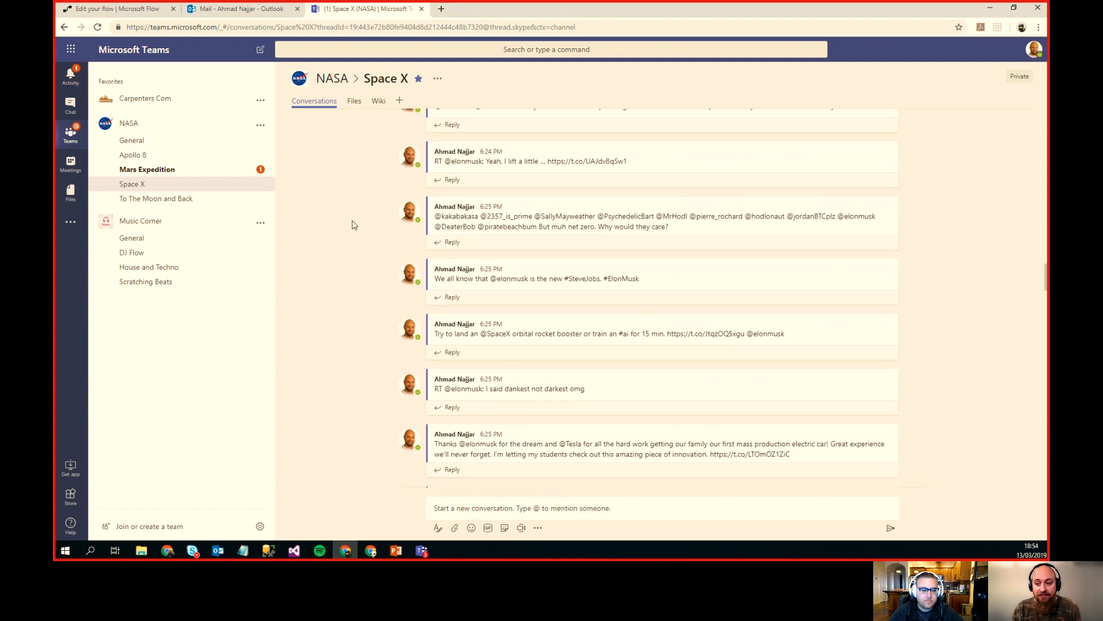
{"action": "scroll", "coordinate": [353, 226], "scroll_direction": "down", "scroll_amount": 10}
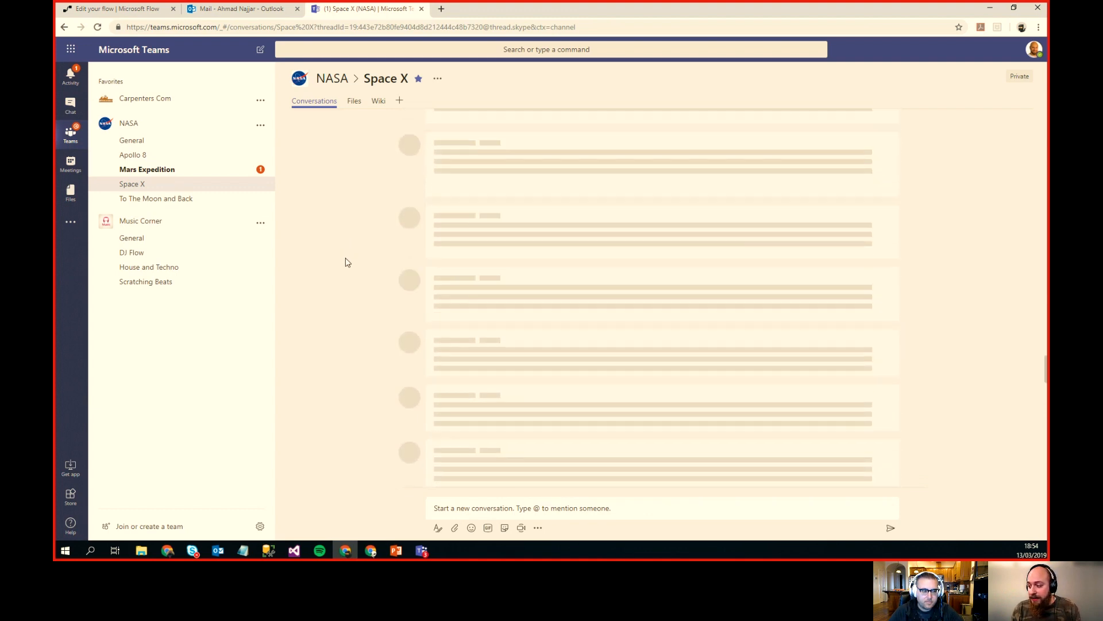
Step: Switch to Microsoft Flow, leave the tweet flow's editor without saving, and examine the Post a message error in its latest failed run
{"action": "left_click", "coordinate": [121, 9]}
{"action": "left_click", "coordinate": [179, 75]}
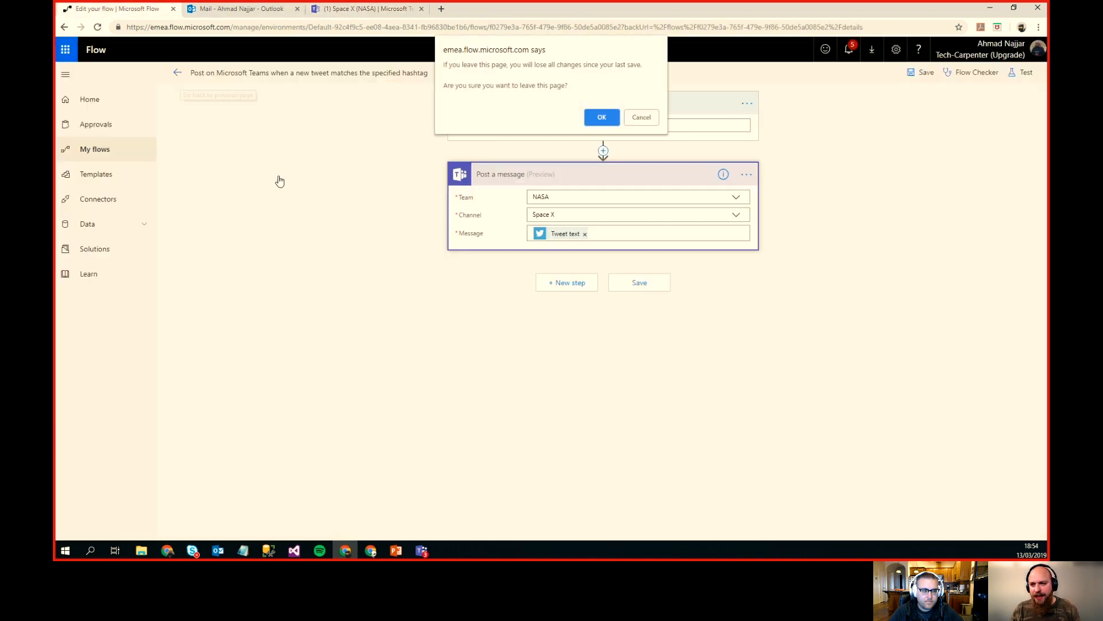
{"action": "left_click", "coordinate": [602, 112]}
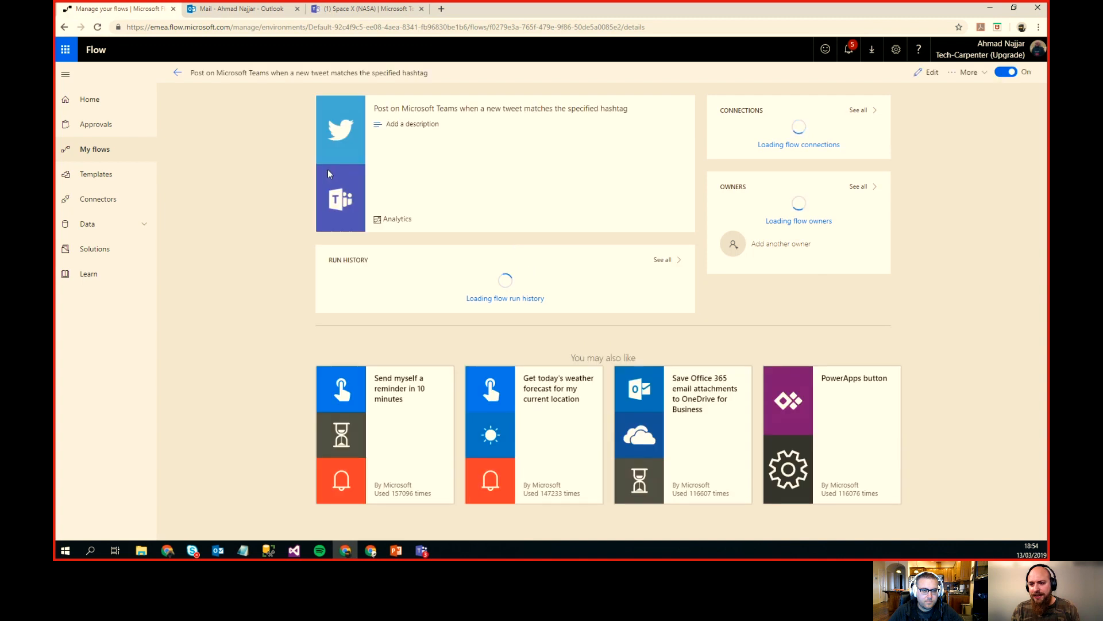
{"action": "left_click", "coordinate": [383, 288]}
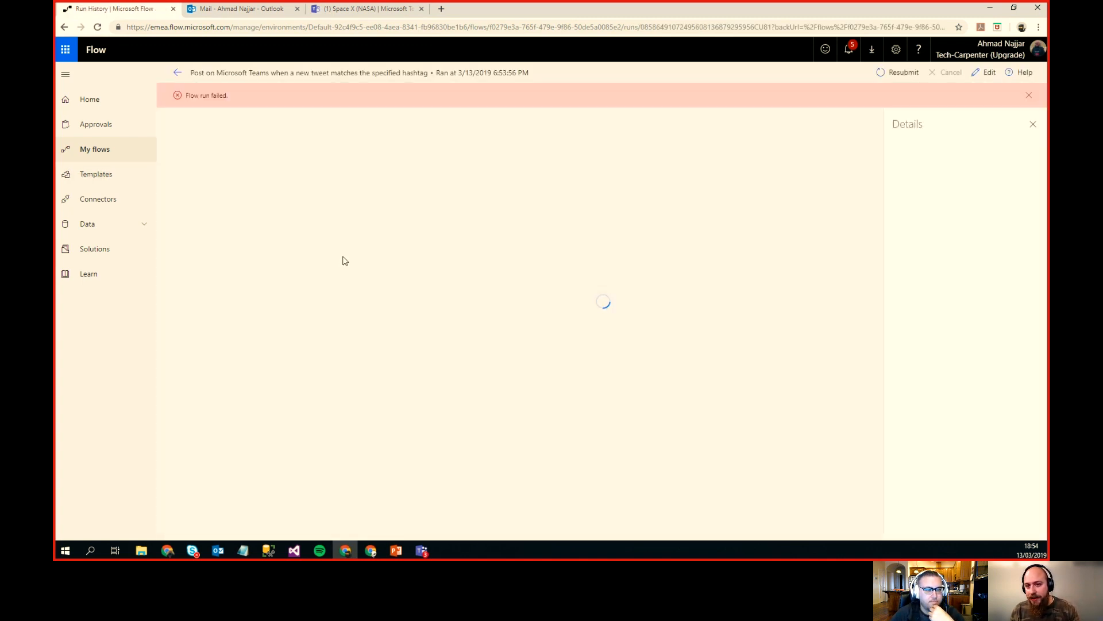
{"action": "left_click", "coordinate": [485, 188]}
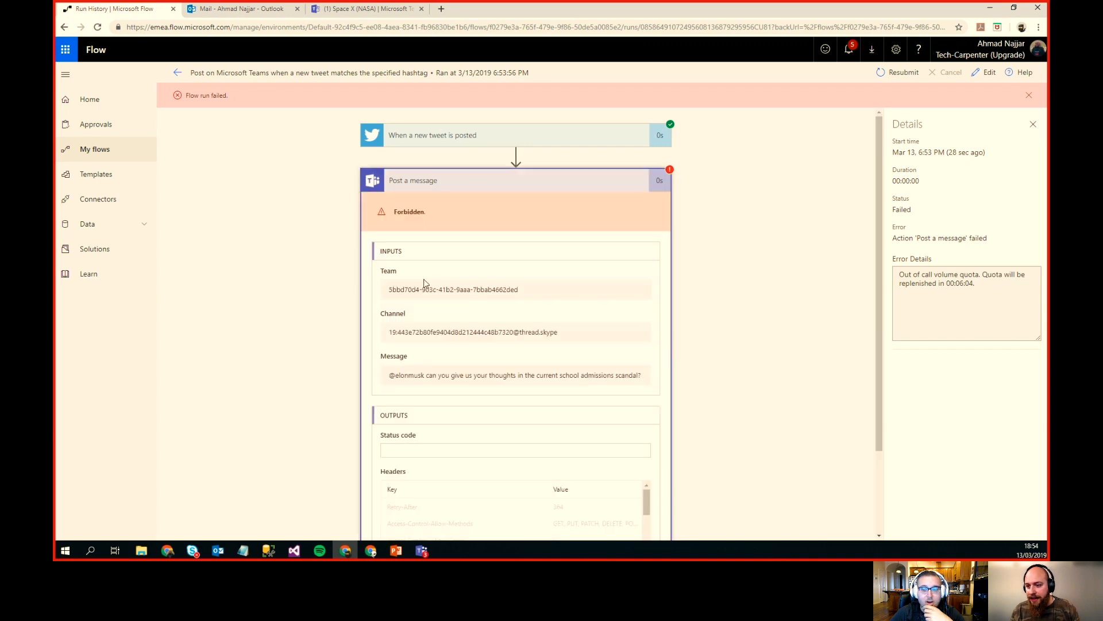
{"action": "scroll", "coordinate": [348, 336], "scroll_direction": "down", "scroll_amount": 3}
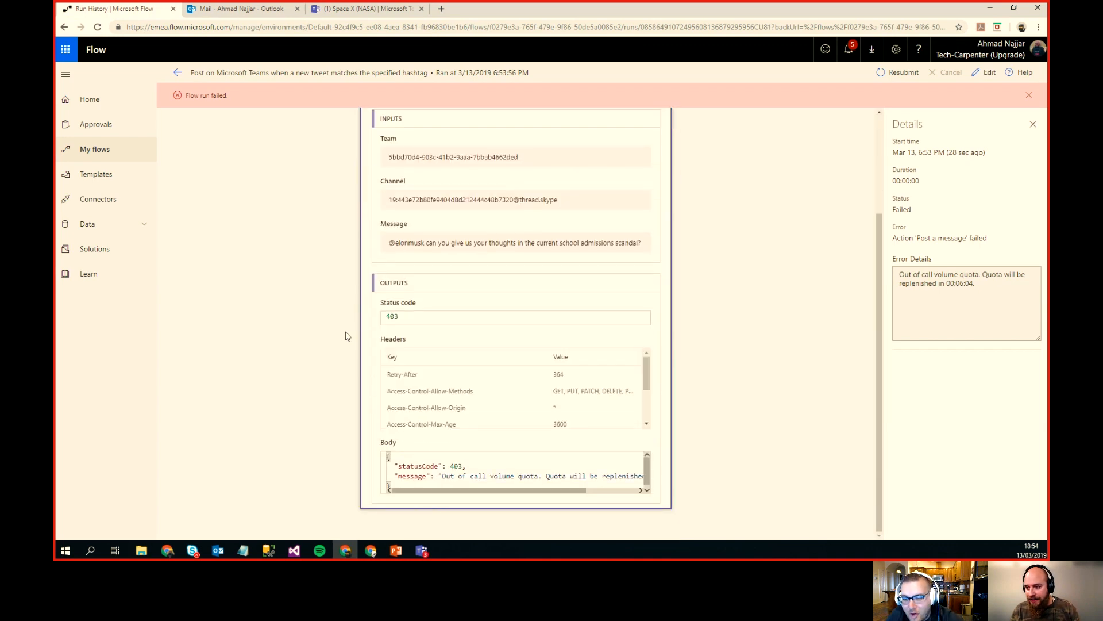
{"action": "scroll", "coordinate": [457, 339], "scroll_direction": "up", "scroll_amount": 3}
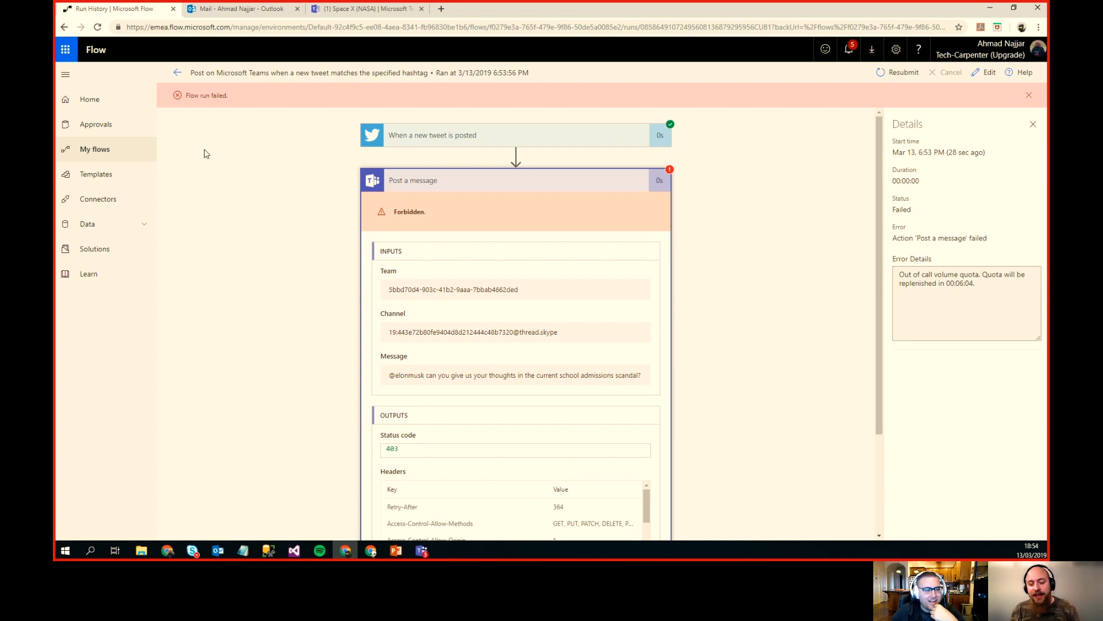
Step: Open the details of the #TheFlowJedi tweet flow, and switch to Teams to view the Carpenters Com team's General channel
{"action": "left_click", "coordinate": [114, 152]}
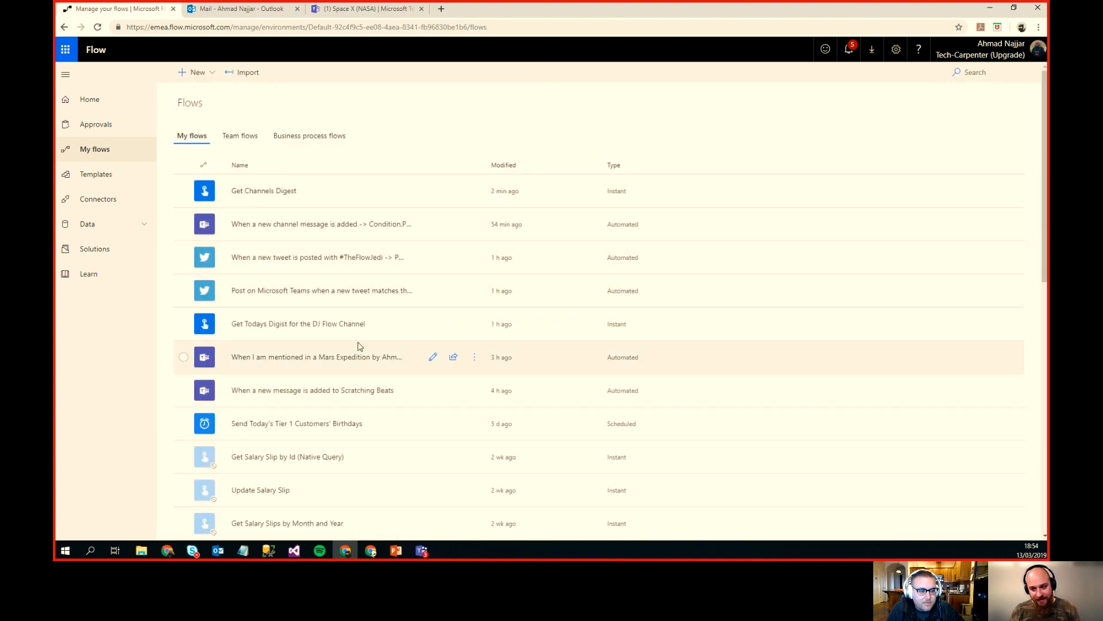
{"action": "left_click", "coordinate": [326, 261]}
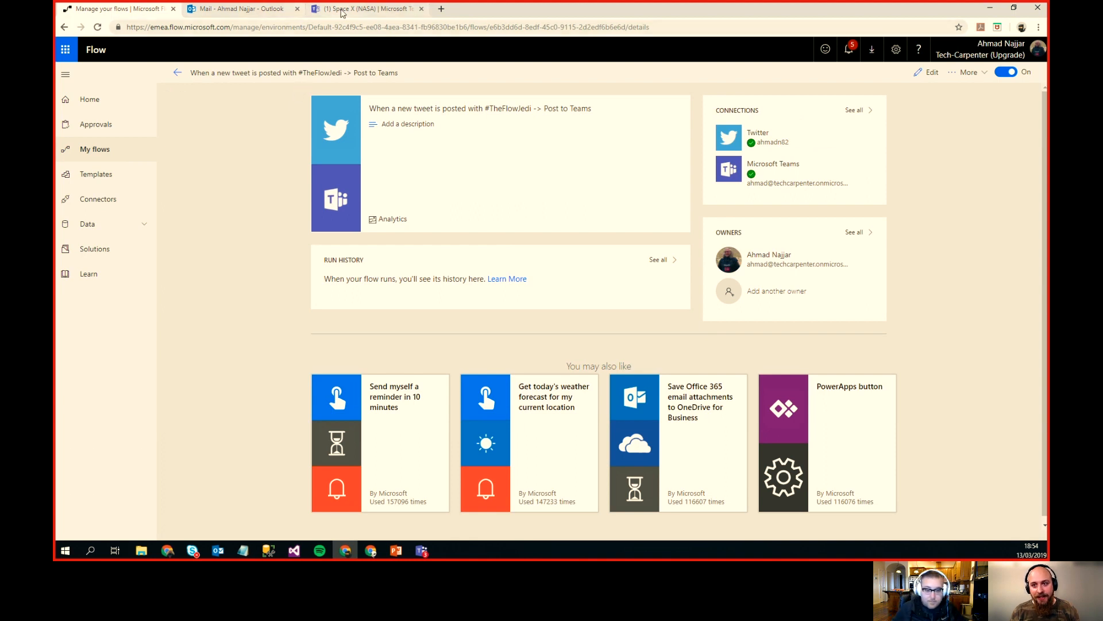
{"action": "left_click", "coordinate": [362, 8]}
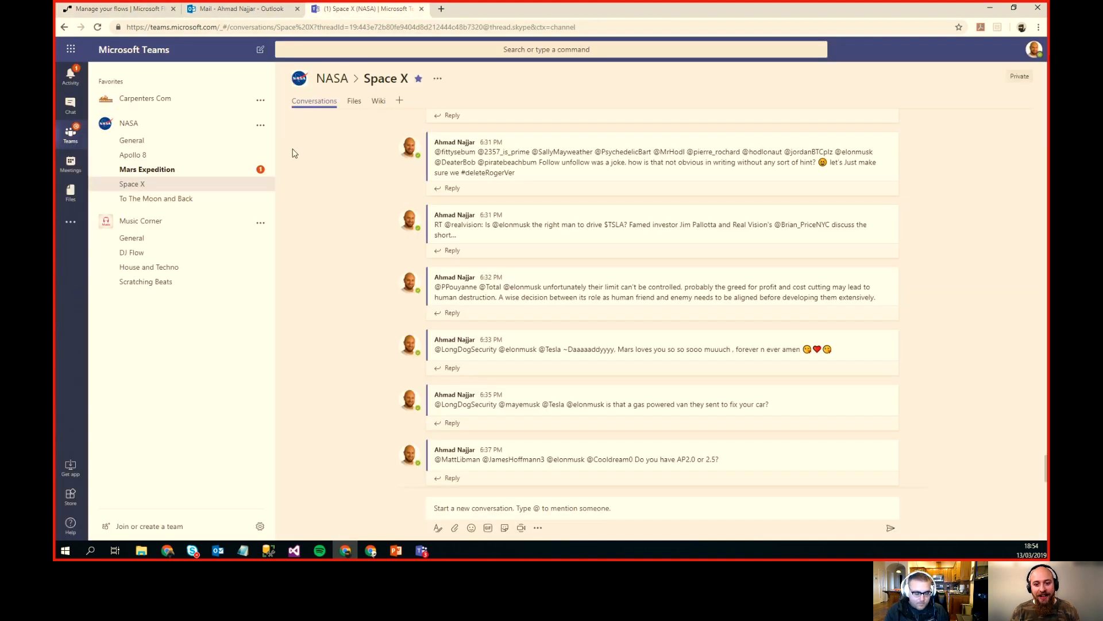
{"action": "left_click", "coordinate": [157, 107]}
{"action": "left_click", "coordinate": [160, 117]}
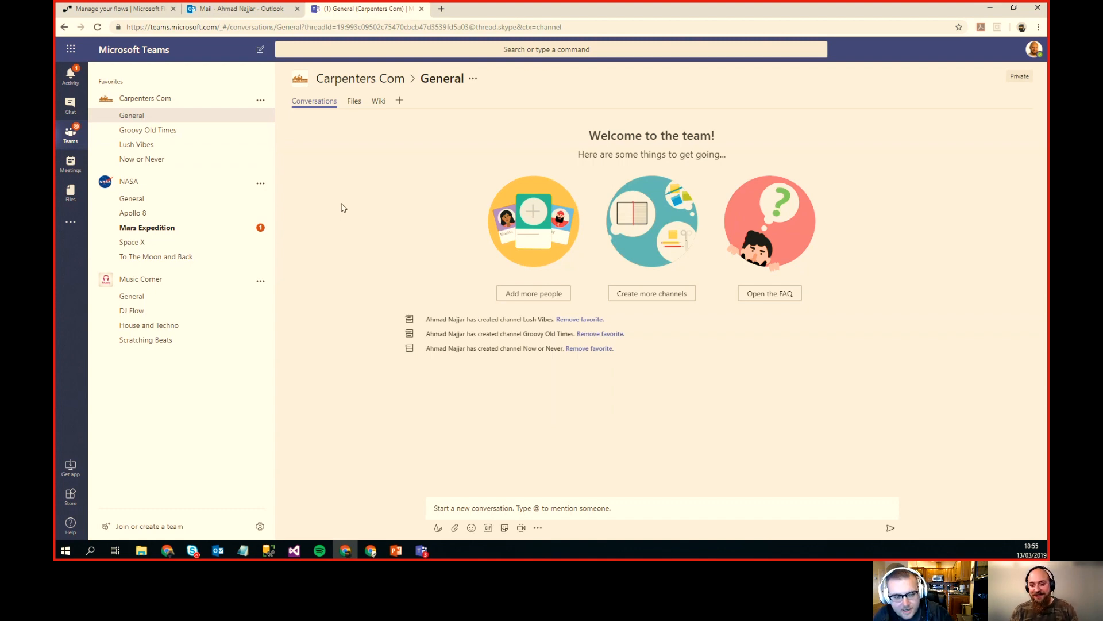
Step: Switch back to Microsoft Flow and reload the #TheFlowJedi flow page twice to check its run history
{"action": "left_click", "coordinate": [144, 9]}
{"action": "left_click", "coordinate": [461, 30]}
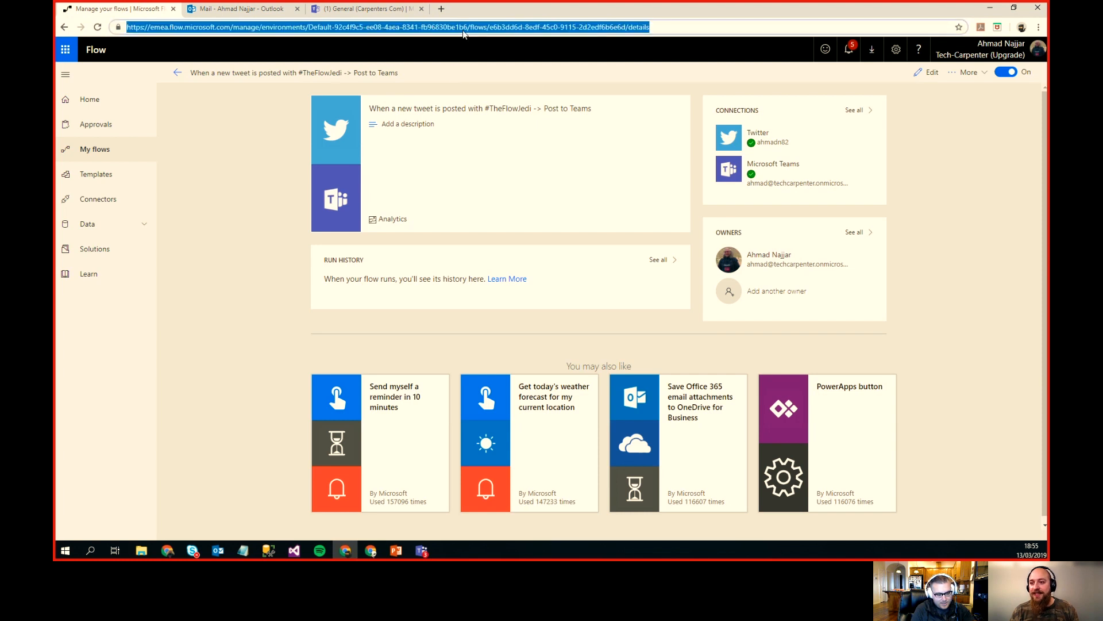
{"action": "key", "text": "Return"}
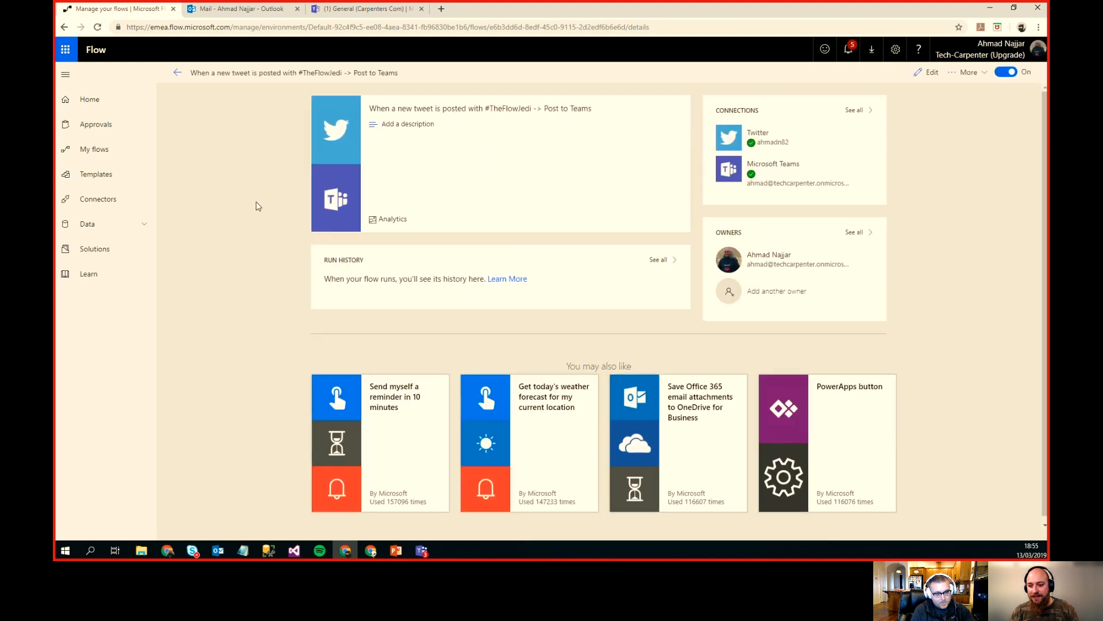
{"action": "left_click", "coordinate": [697, 27]}
{"action": "key", "text": "Return"}
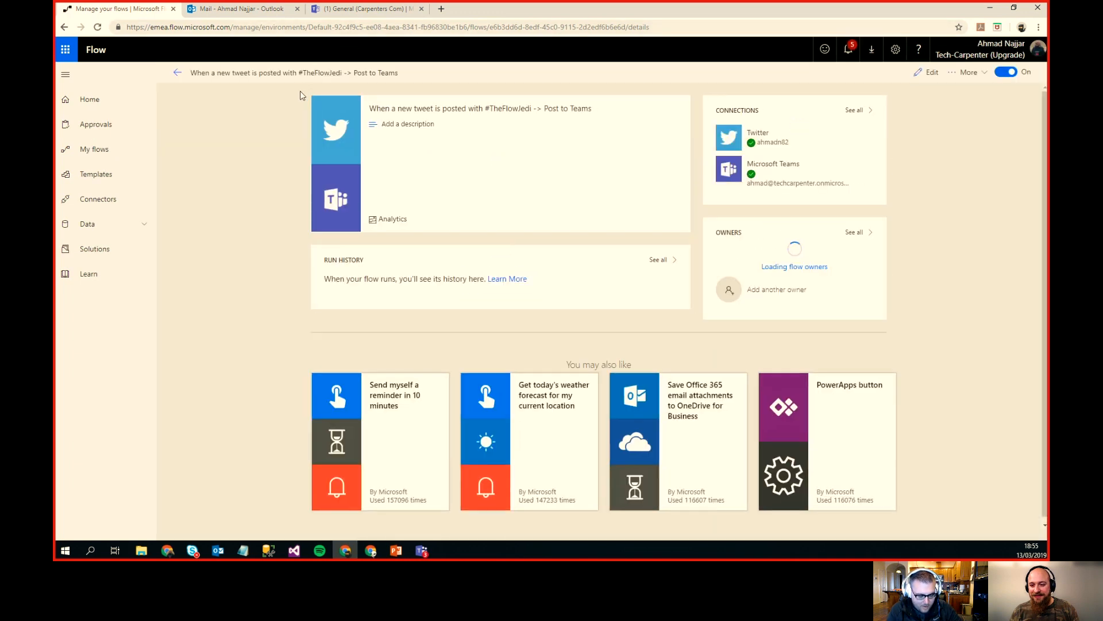
Step: Check the Carpenters Com General channel in Teams and the Outlook inbox, and return to Microsoft Flow
{"action": "left_click", "coordinate": [362, 8]}
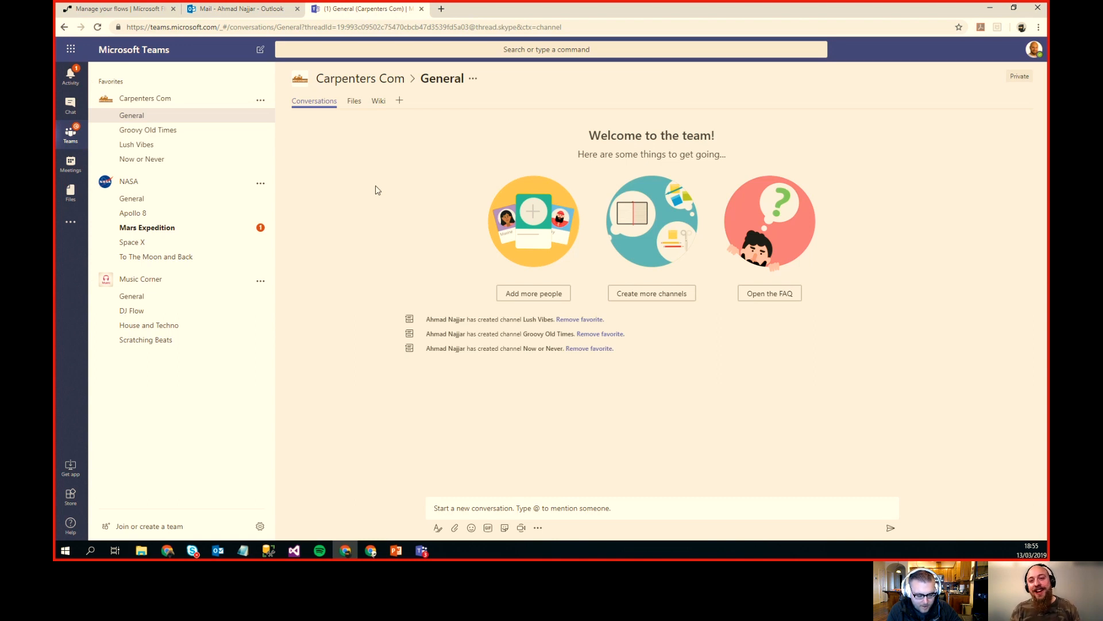
{"action": "left_click", "coordinate": [147, 10]}
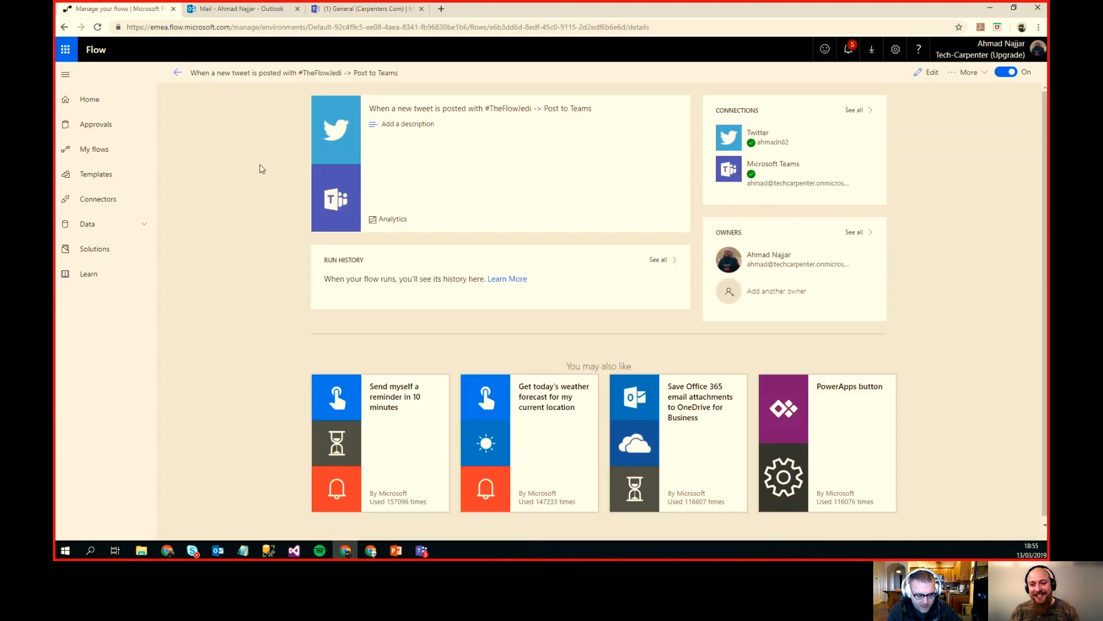
{"action": "left_click", "coordinate": [274, 10]}
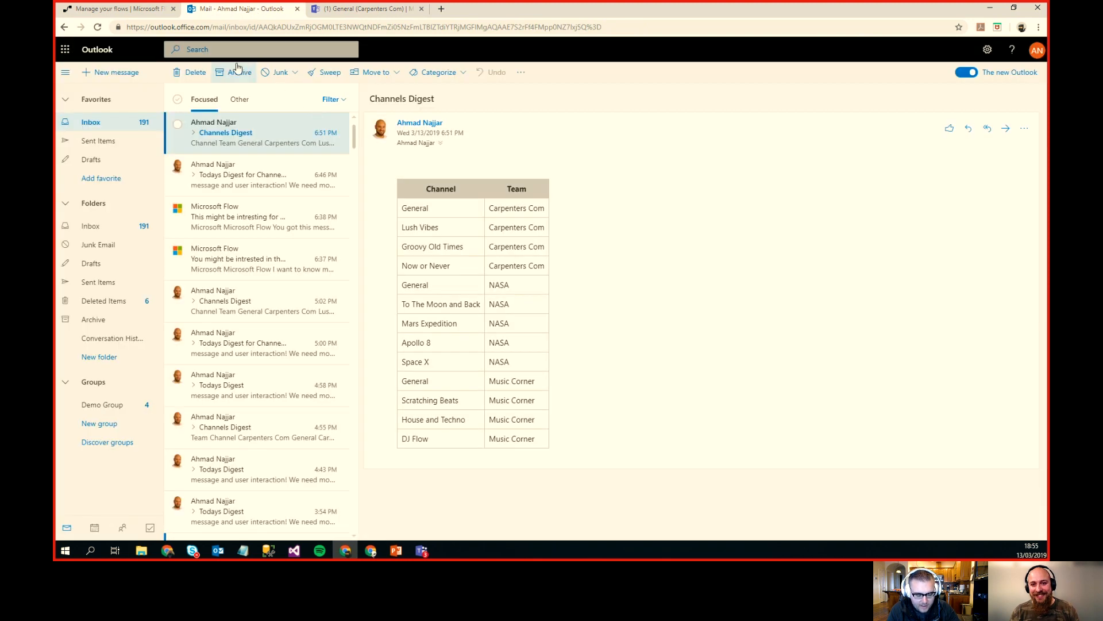
{"action": "left_click", "coordinate": [132, 9]}
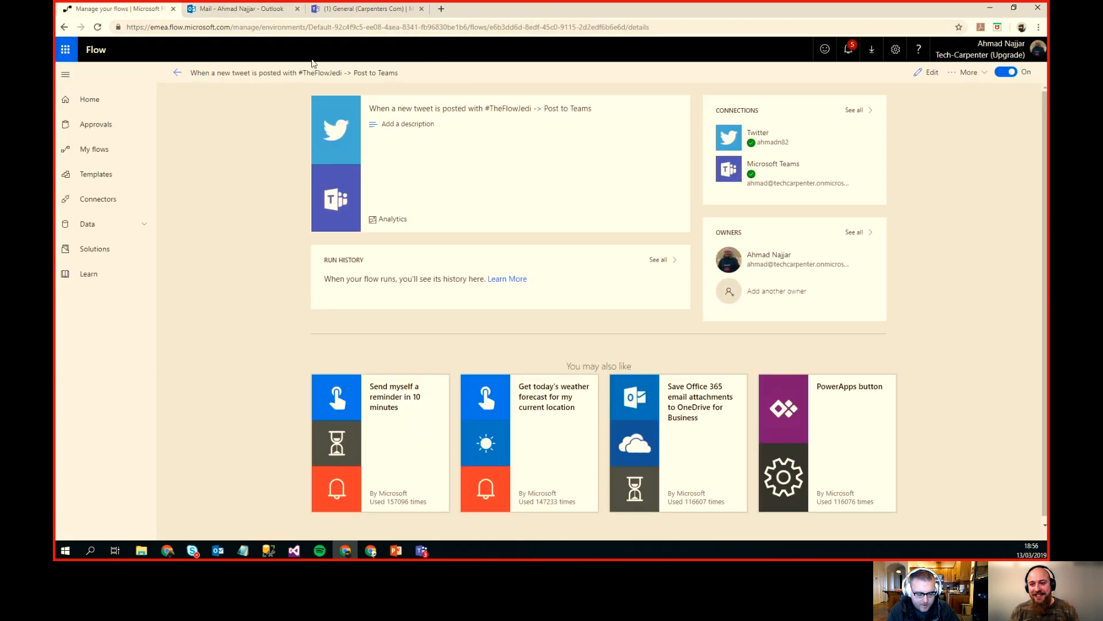
Step: Reload the #TheFlowJedi flow's details page several times to check its run history for new runs
{"action": "left_click", "coordinate": [377, 26]}
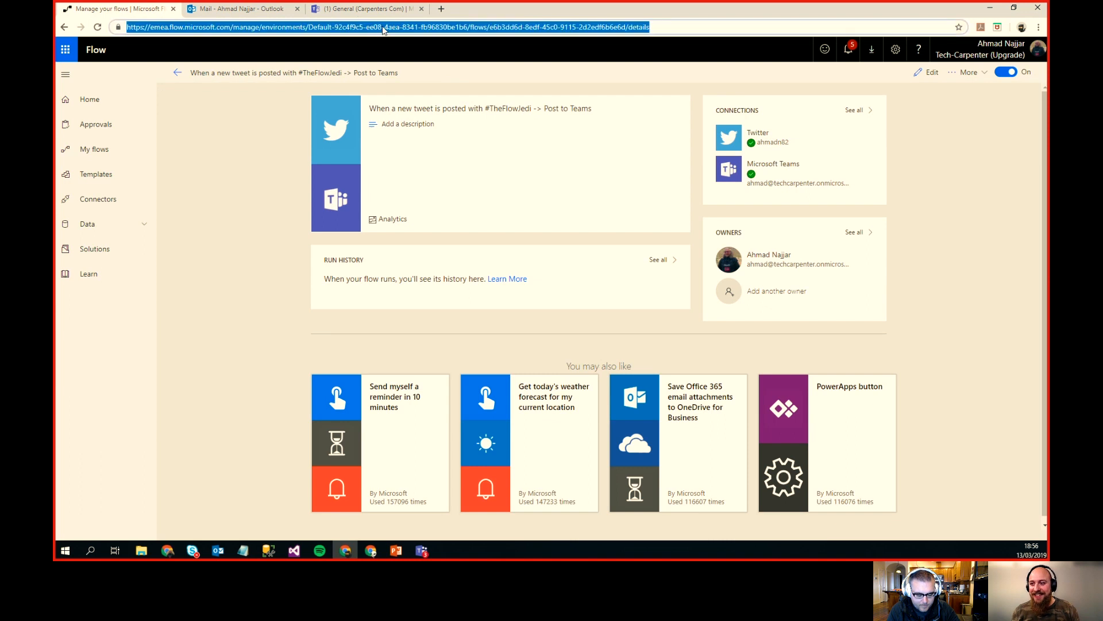
{"action": "key", "text": "Return"}
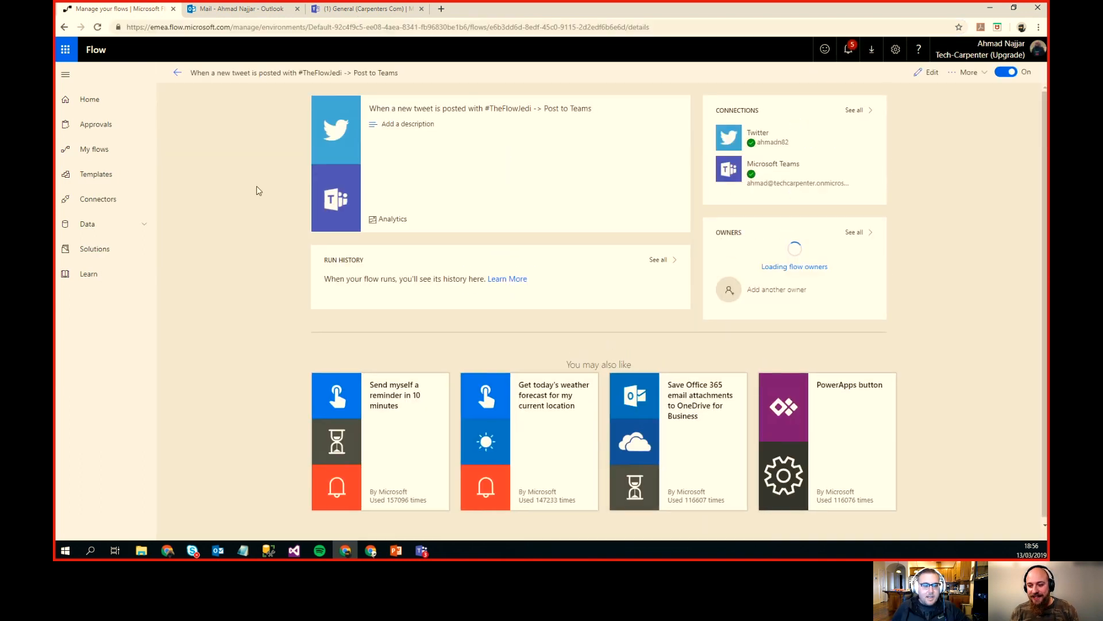
{"action": "left_click", "coordinate": [335, 28]}
{"action": "key", "text": "Return"}
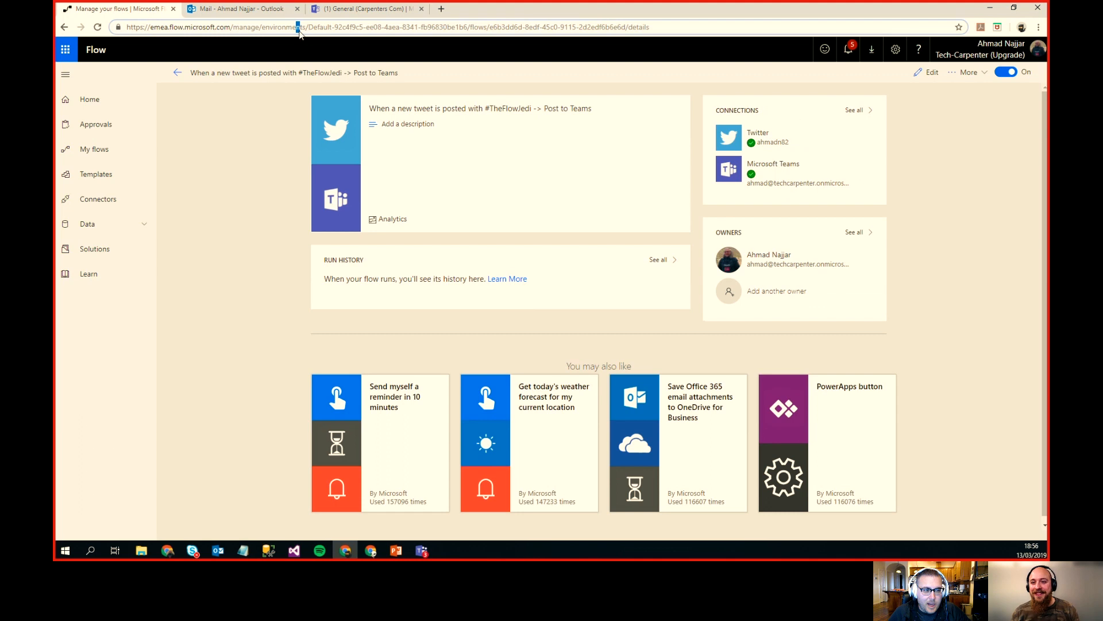
{"action": "key", "text": "Return"}
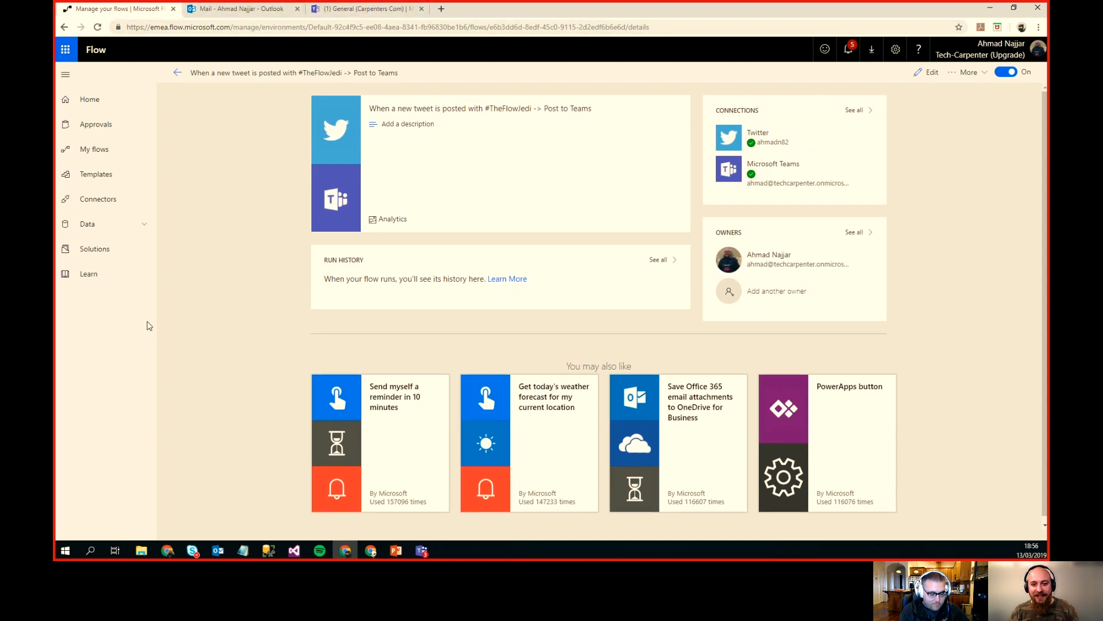
Step: From My flows, open the "When a new channel message is added" flow with the adaptive card post for editing
{"action": "left_click", "coordinate": [94, 148]}
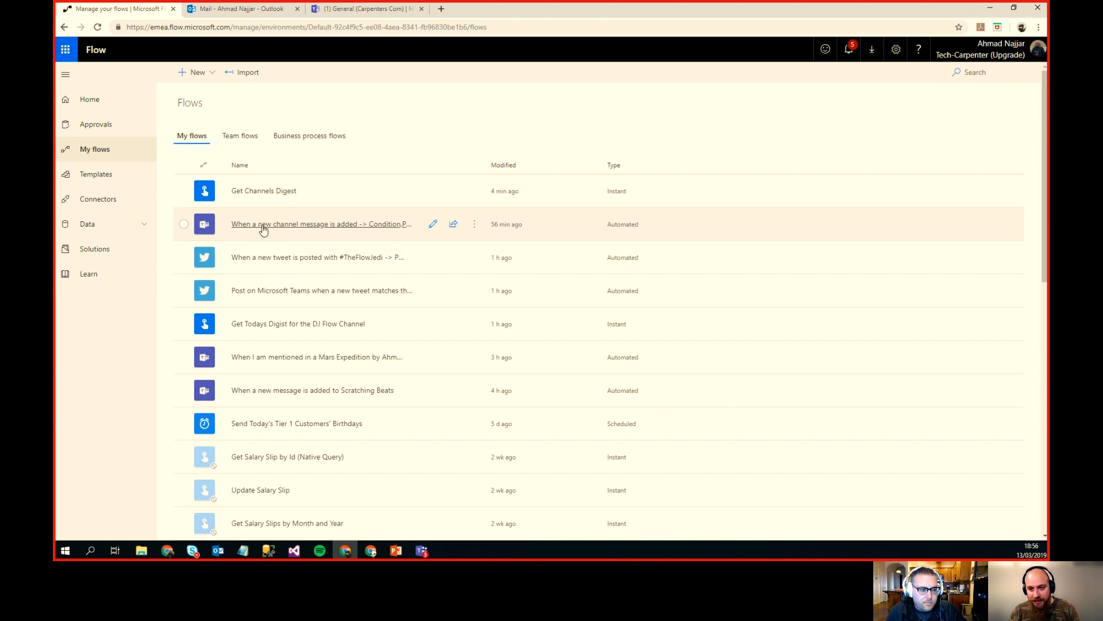
{"action": "left_click", "coordinate": [266, 227]}
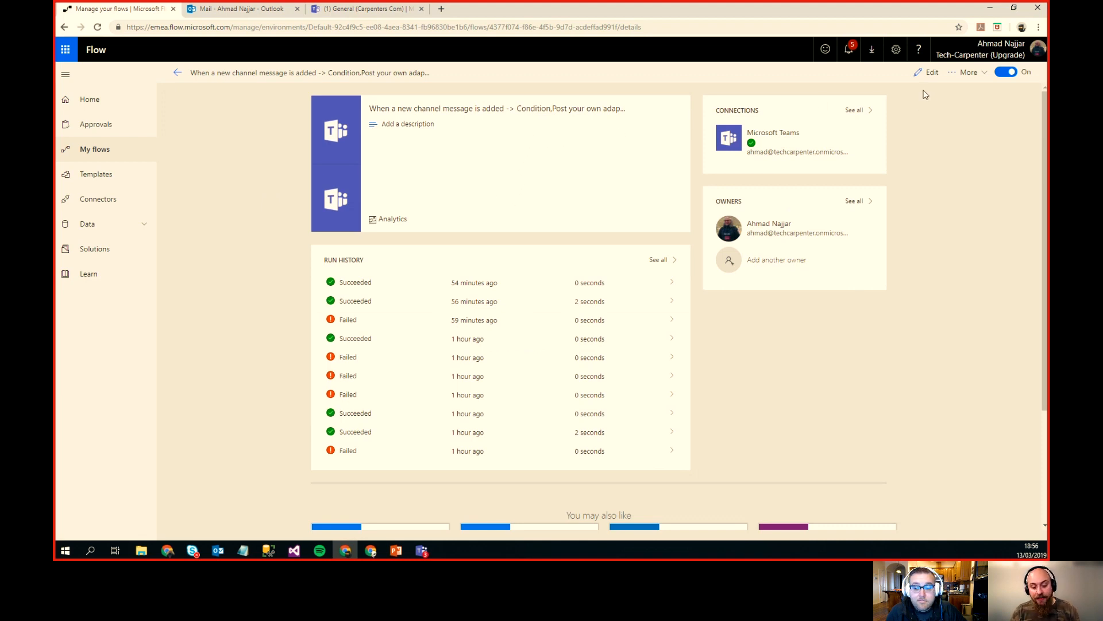
{"action": "left_click", "coordinate": [927, 73]}
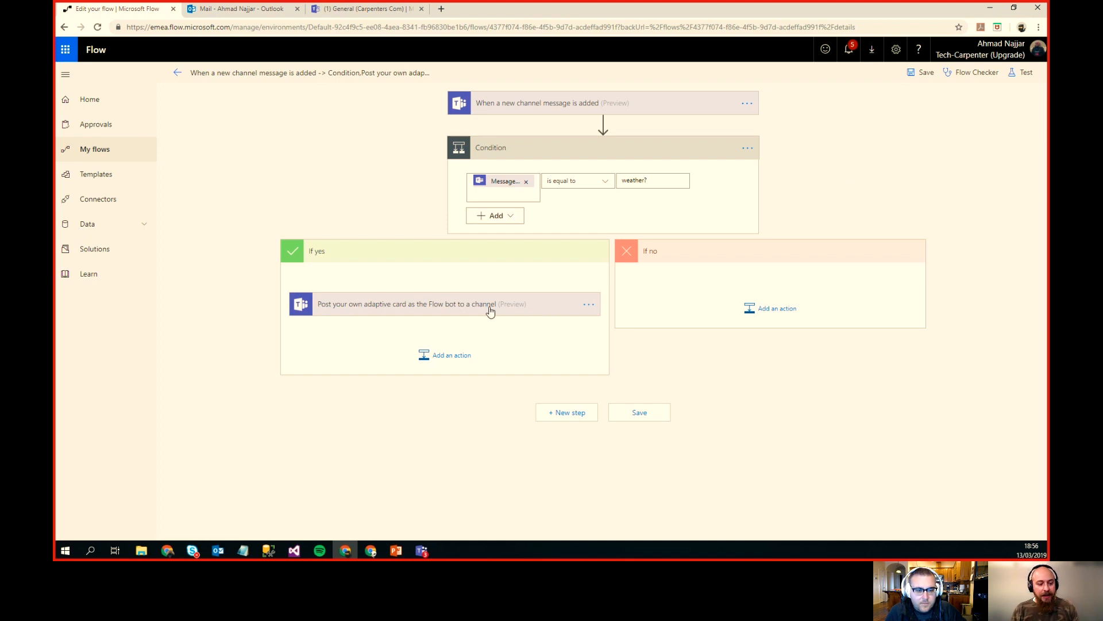
{"action": "key", "text": "alt+Tab"}
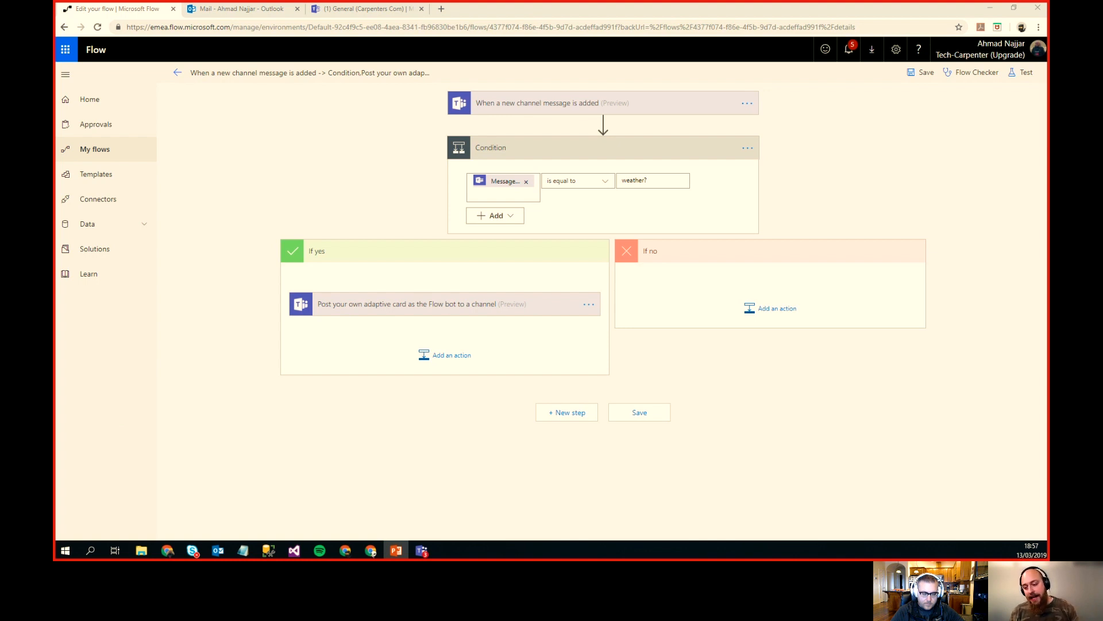
Step: Examine the adaptive card action's channel and JSON message, the trigger's team and channel, and the condition's "weather?" value
{"action": "left_click", "coordinate": [363, 308]}
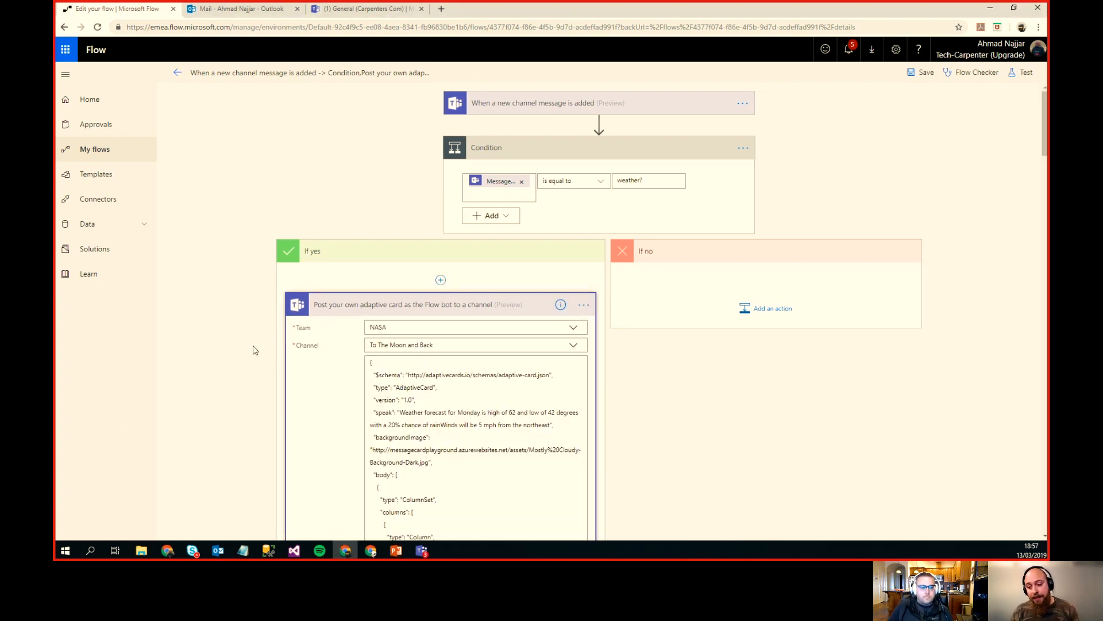
{"action": "scroll", "coordinate": [253, 368], "scroll_direction": "down", "scroll_amount": 3}
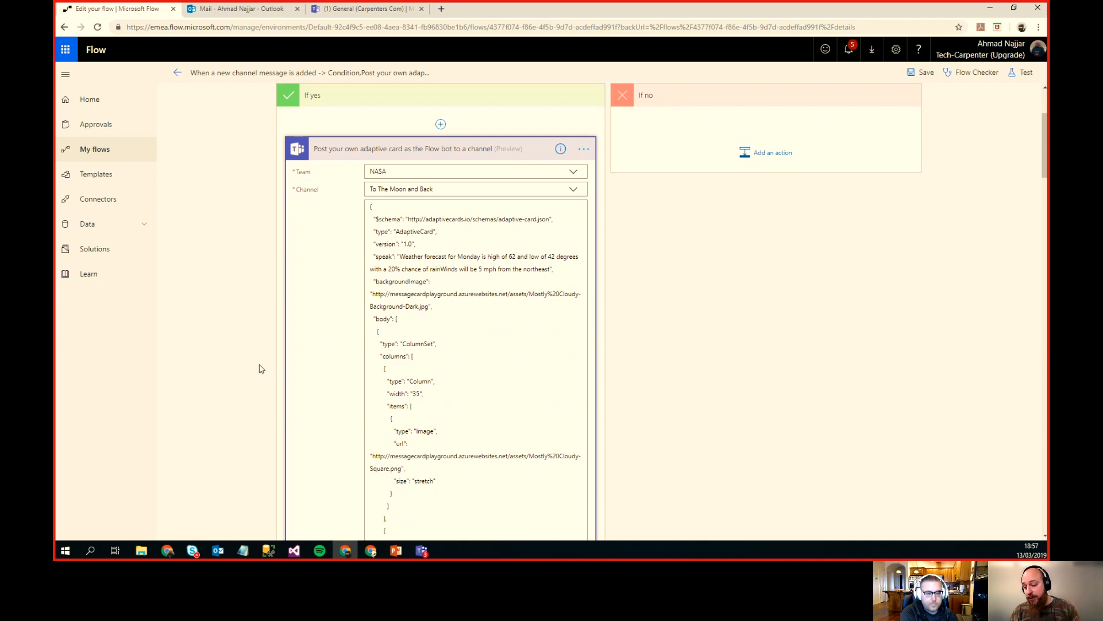
{"action": "scroll", "coordinate": [473, 370], "scroll_direction": "down", "scroll_amount": 4}
{"action": "scroll", "coordinate": [460, 394], "scroll_direction": "down", "scroll_amount": 2}
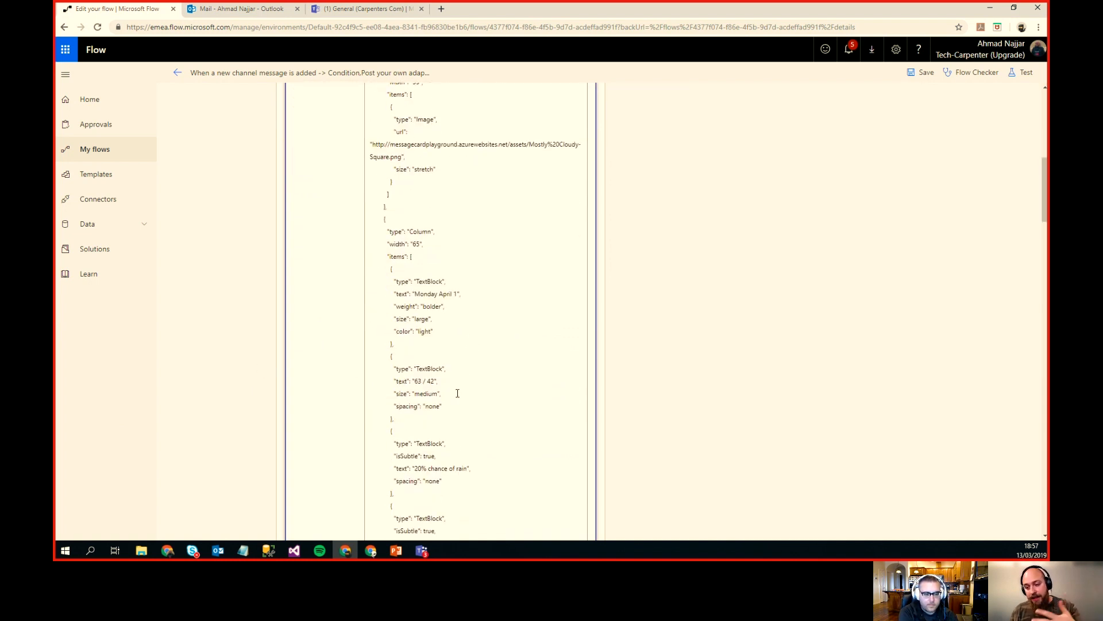
{"action": "scroll", "coordinate": [460, 336], "scroll_direction": "down", "scroll_amount": 10}
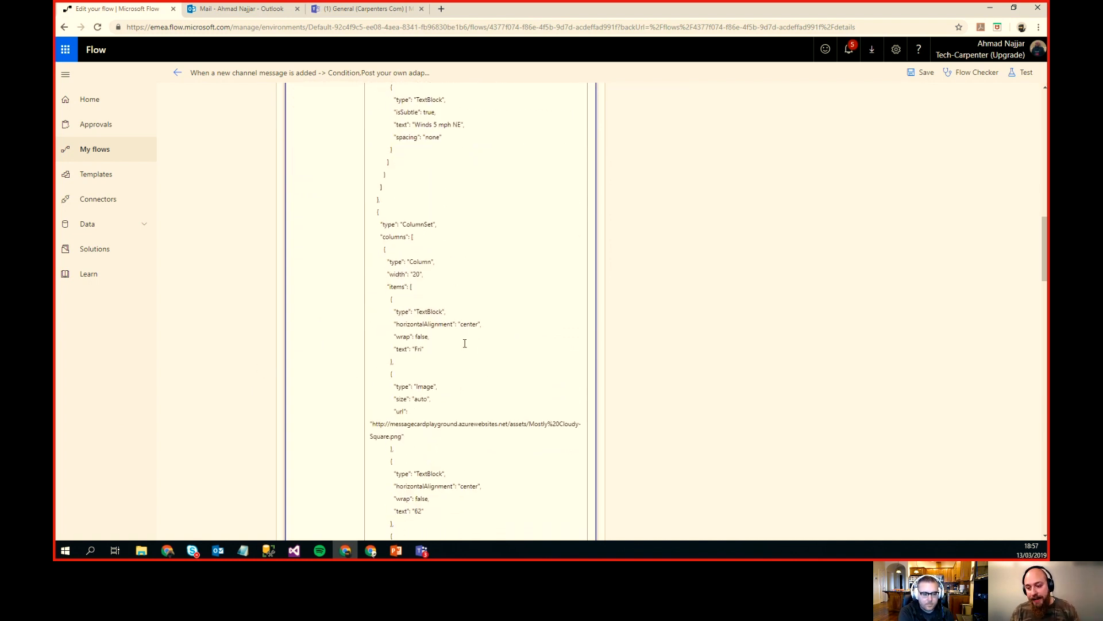
{"action": "scroll", "coordinate": [460, 386], "scroll_direction": "down", "scroll_amount": 10}
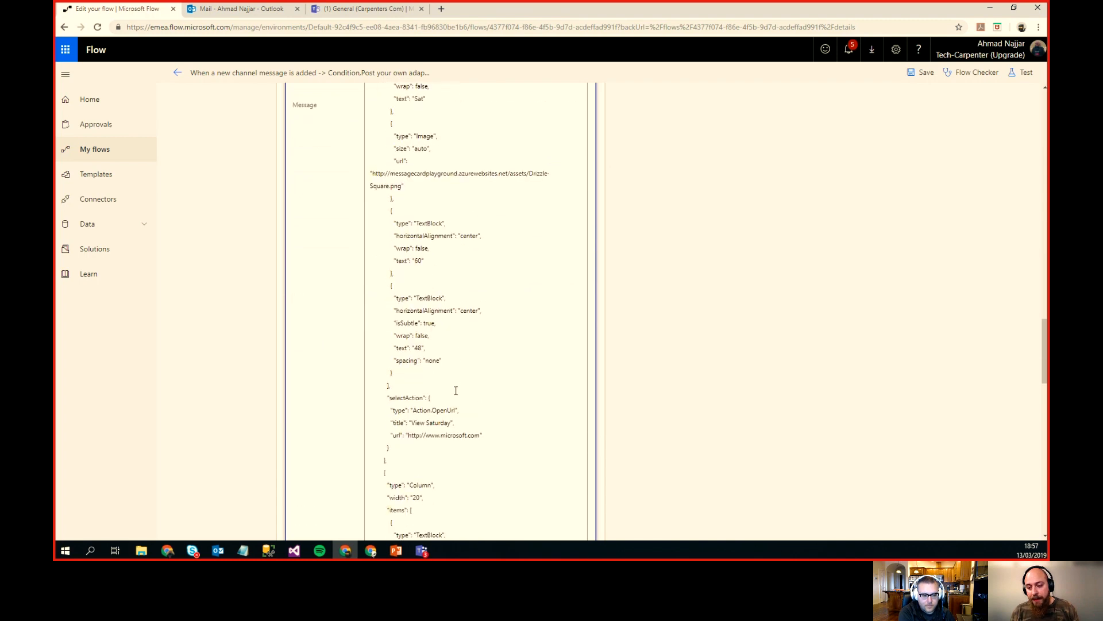
{"action": "scroll", "coordinate": [453, 395], "scroll_direction": "down", "scroll_amount": 10}
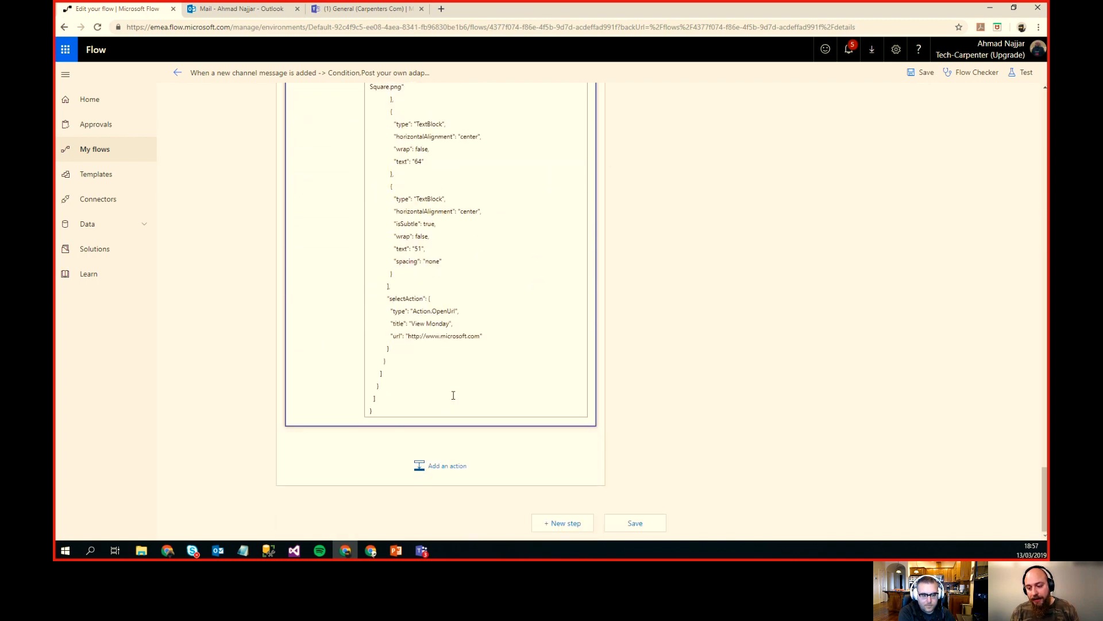
{"action": "scroll", "coordinate": [454, 395], "scroll_direction": "up", "scroll_amount": 15}
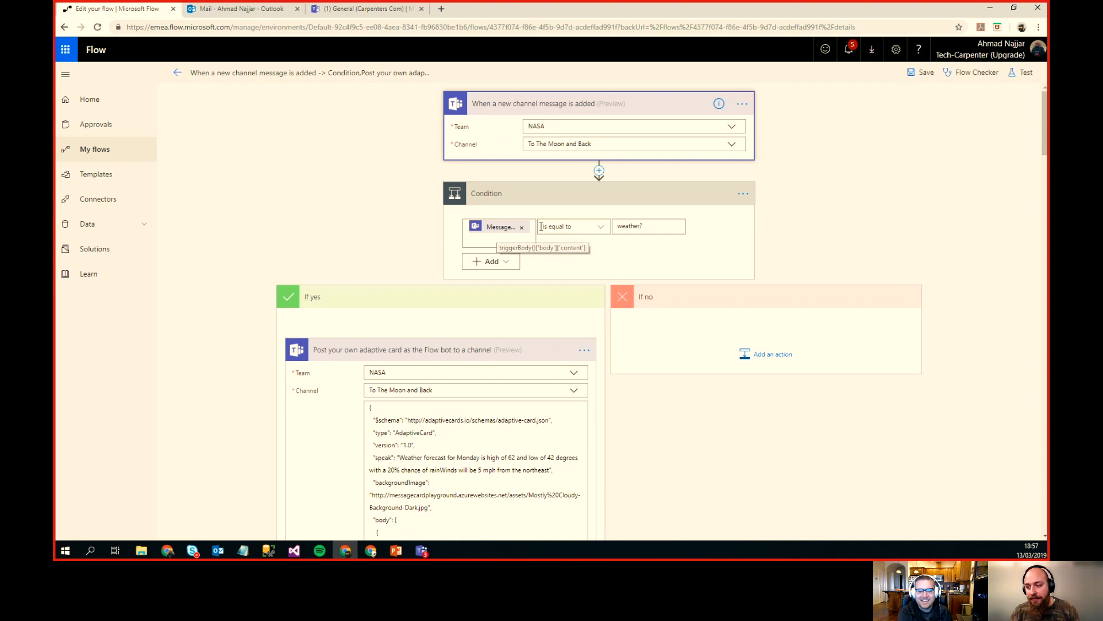
{"action": "left_click", "coordinate": [654, 225]}
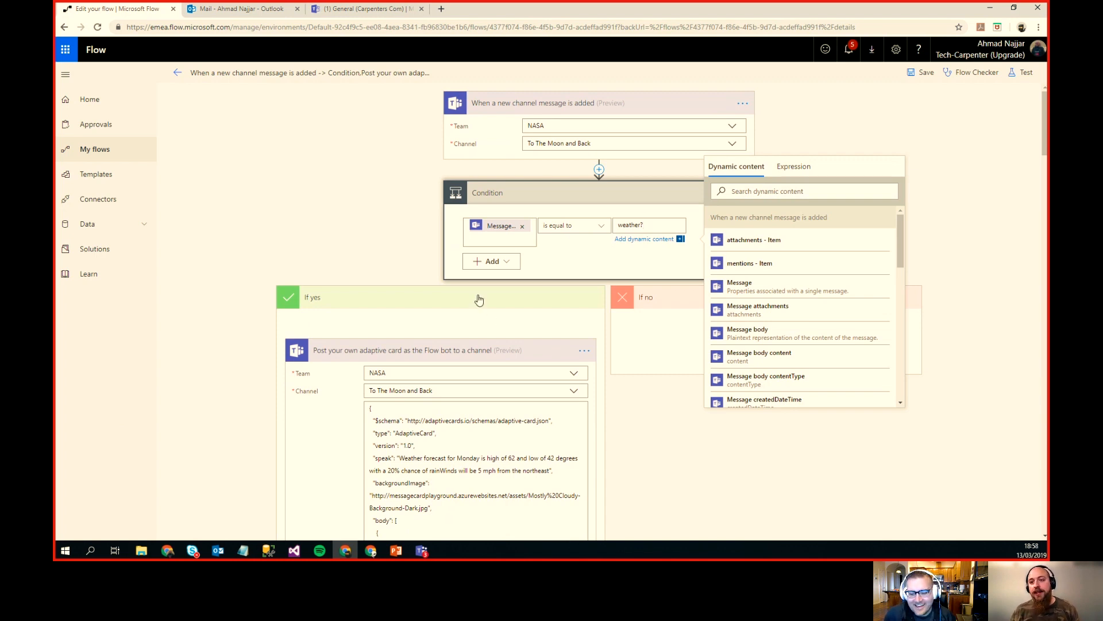
Step: Switch to Teams and post "weather?" in the NASA team's To The Moon and Back channel
{"action": "left_click", "coordinate": [330, 9]}
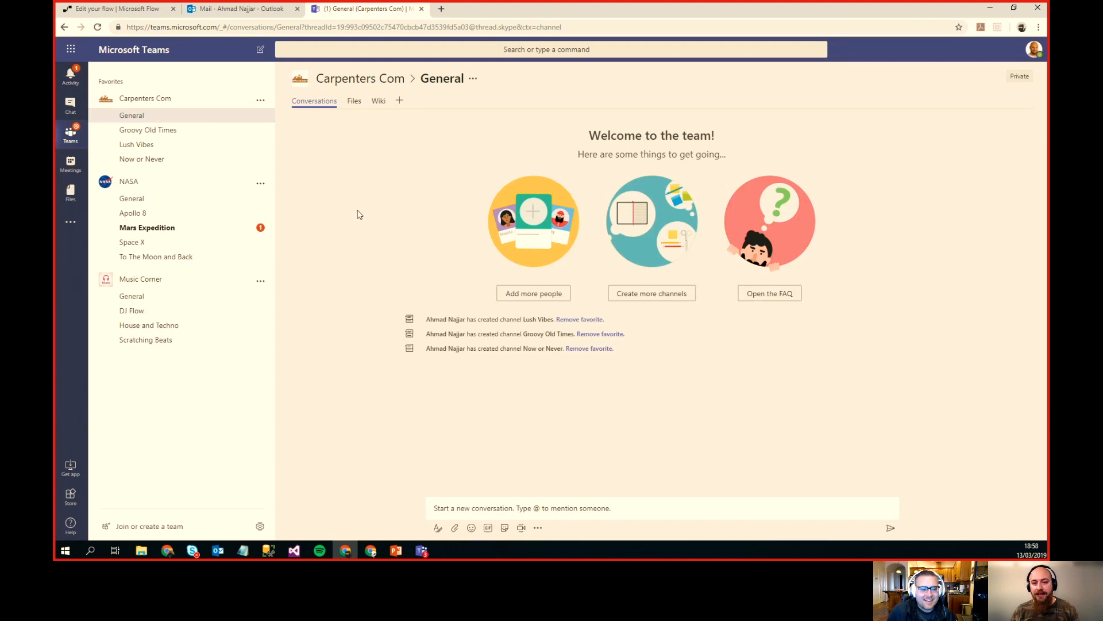
{"action": "left_click", "coordinate": [187, 257]}
{"action": "left_click", "coordinate": [456, 508]}
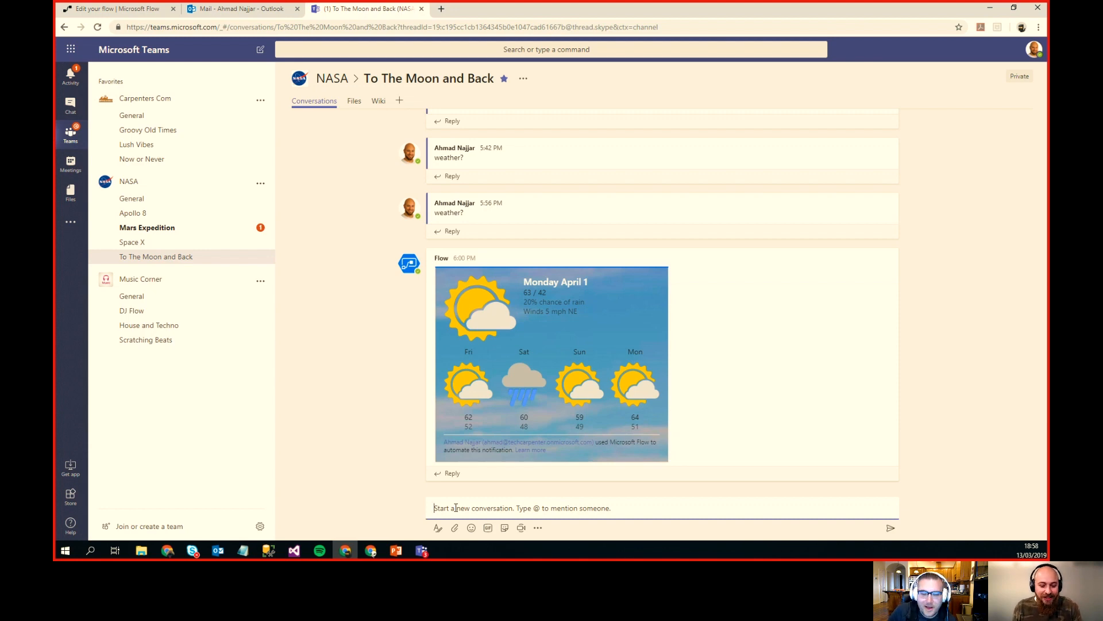
{"action": "left_click", "coordinate": [456, 507]}
{"action": "type", "text": "w"}
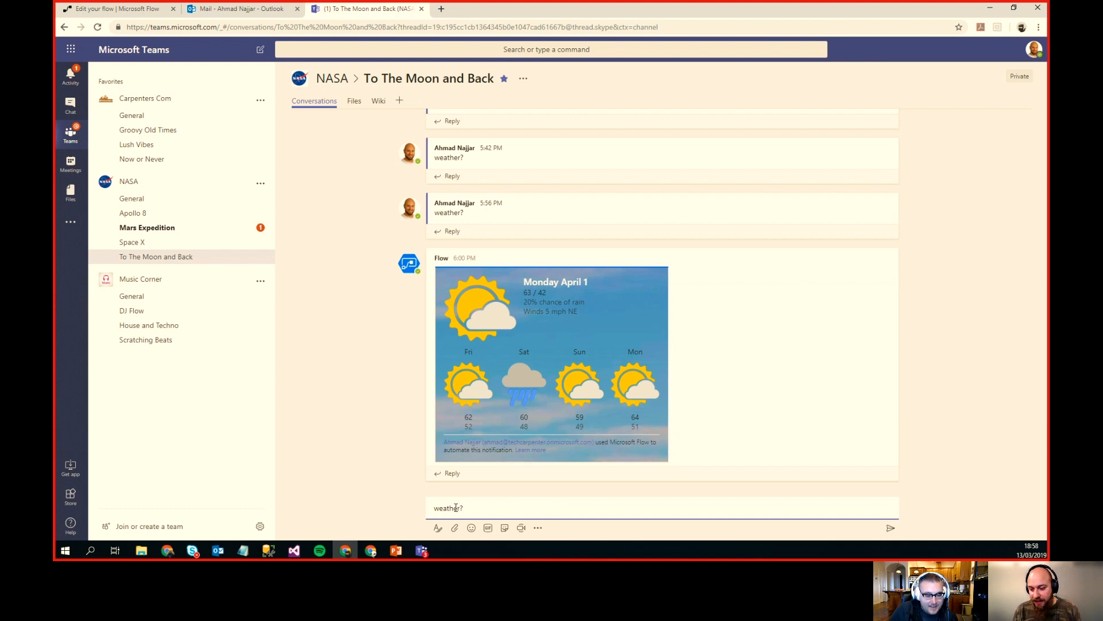
{"action": "key", "text": "Return"}
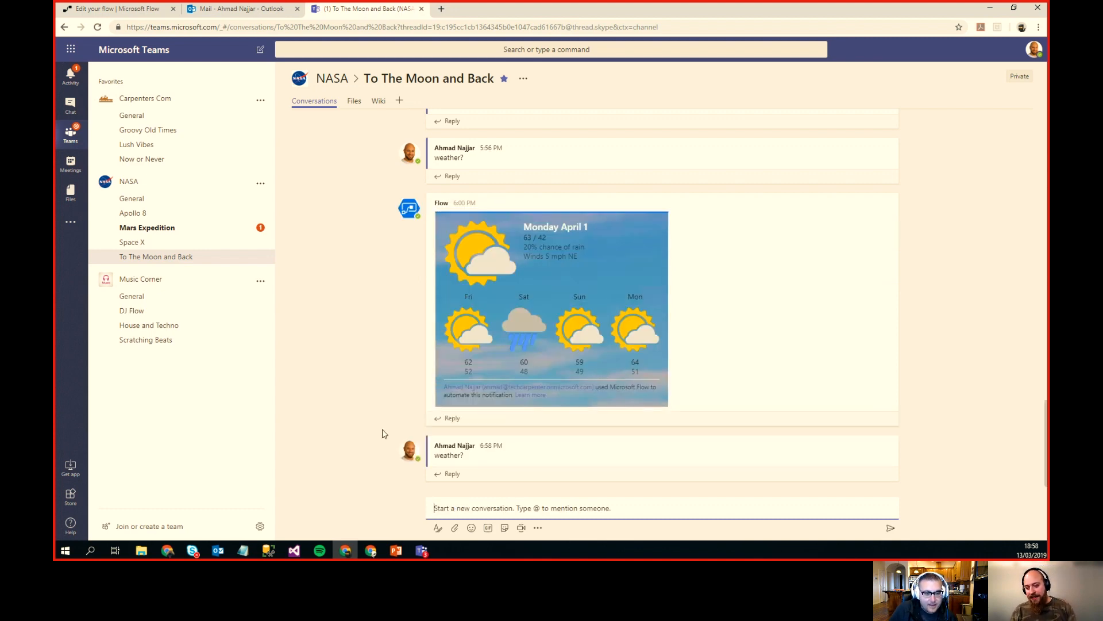
Step: Look back through the channel's older Flow posts and try out the "Tell us about yourself" card's name entry and submission
{"action": "scroll", "coordinate": [426, 350], "scroll_direction": "up", "scroll_amount": 5}
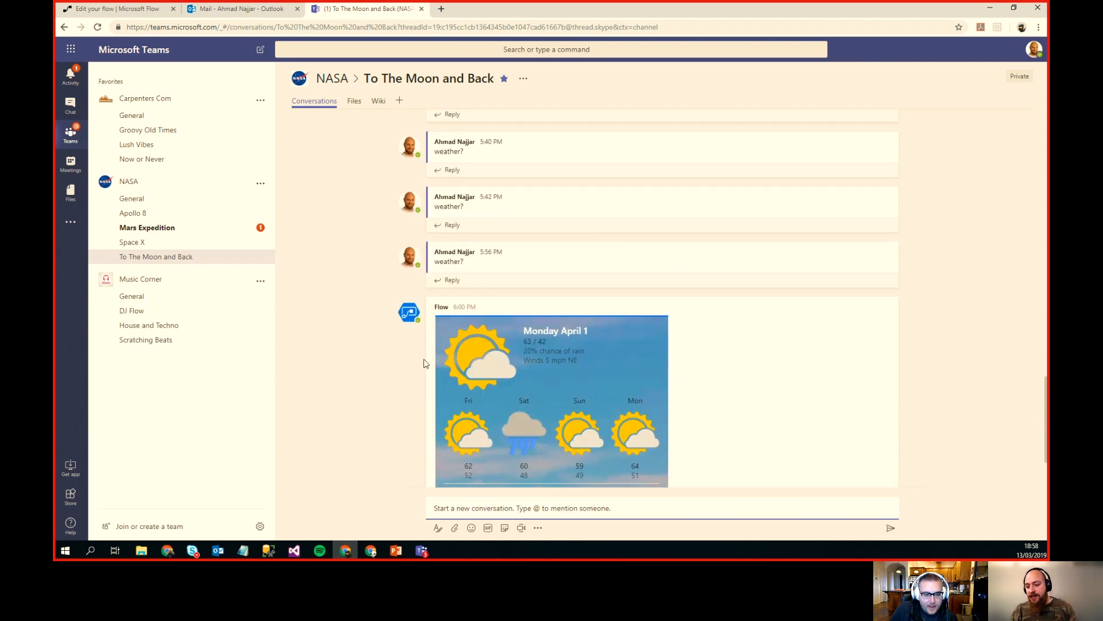
{"action": "scroll", "coordinate": [521, 379], "scroll_direction": "up", "scroll_amount": 8}
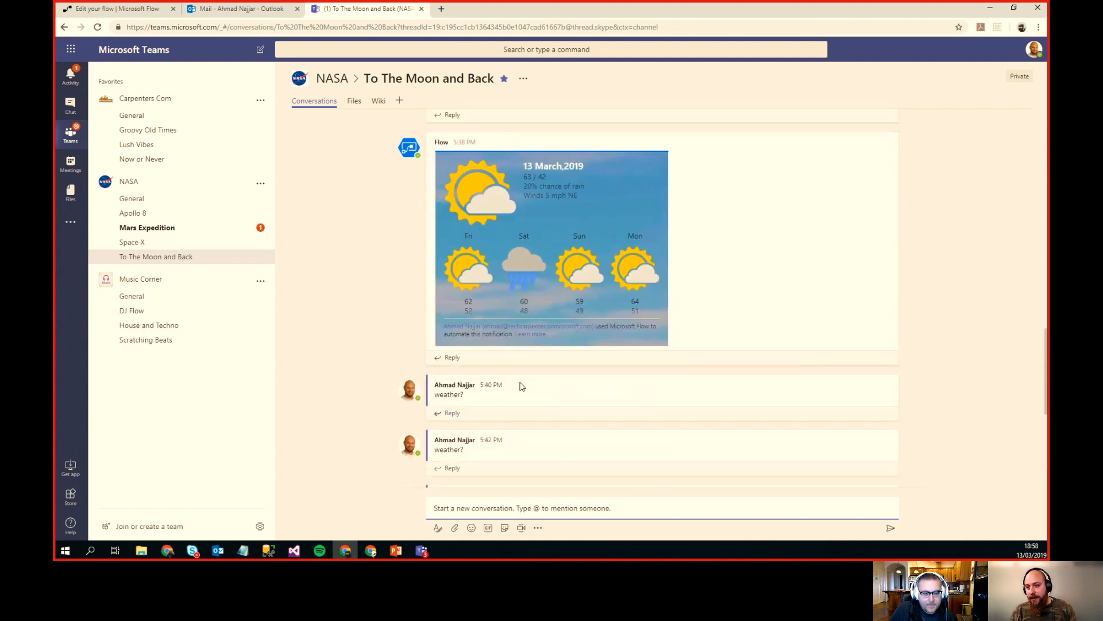
{"action": "scroll", "coordinate": [511, 350], "scroll_direction": "up", "scroll_amount": 6}
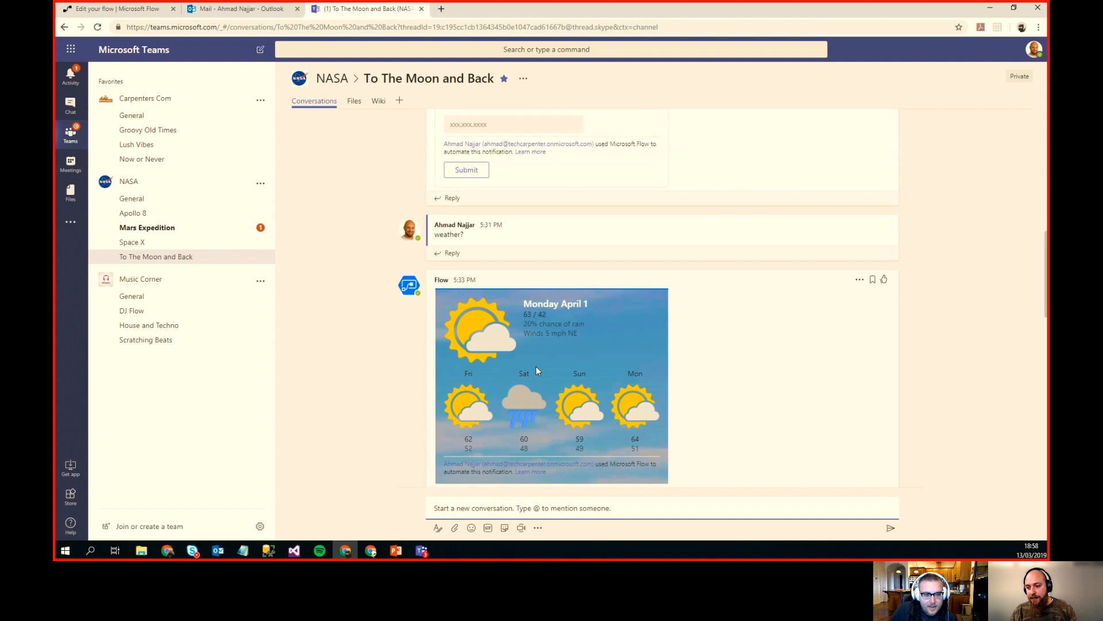
{"action": "left_click", "coordinate": [549, 259]}
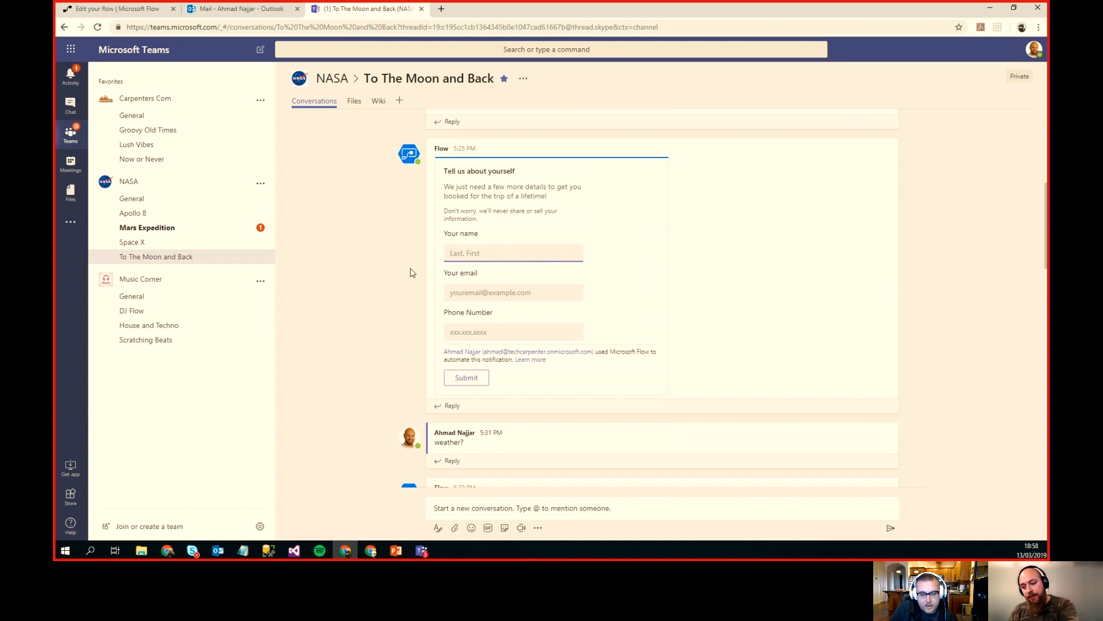
{"action": "left_click", "coordinate": [462, 377]}
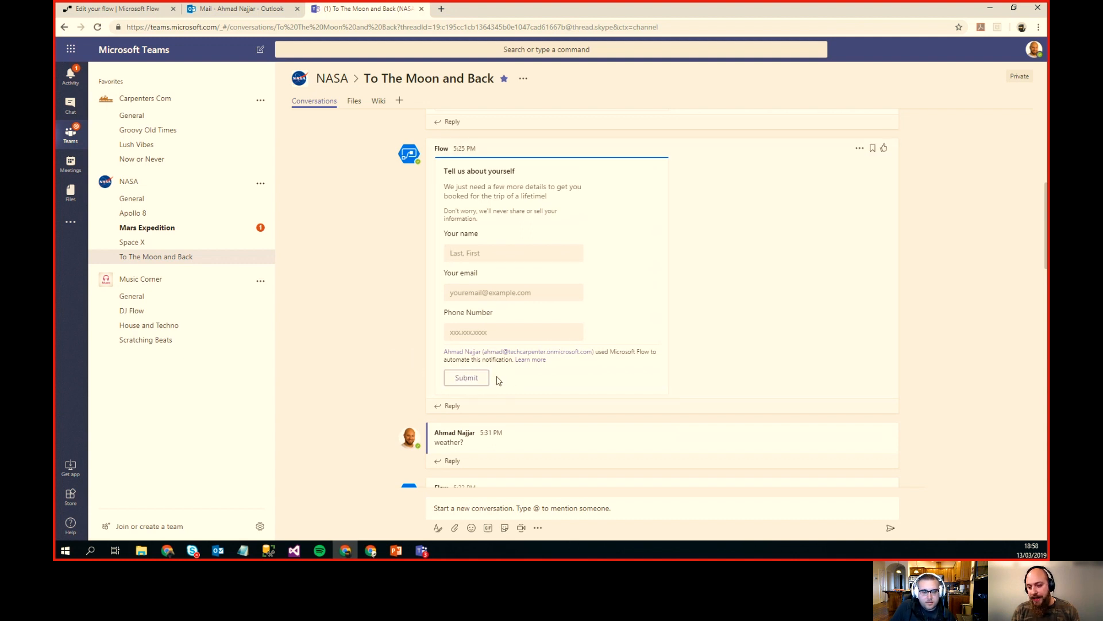
Step: Enter the person's last and first name in the "Tell us about yourself" card, and visit its email and phone number fields
{"action": "left_click", "coordinate": [485, 258]}
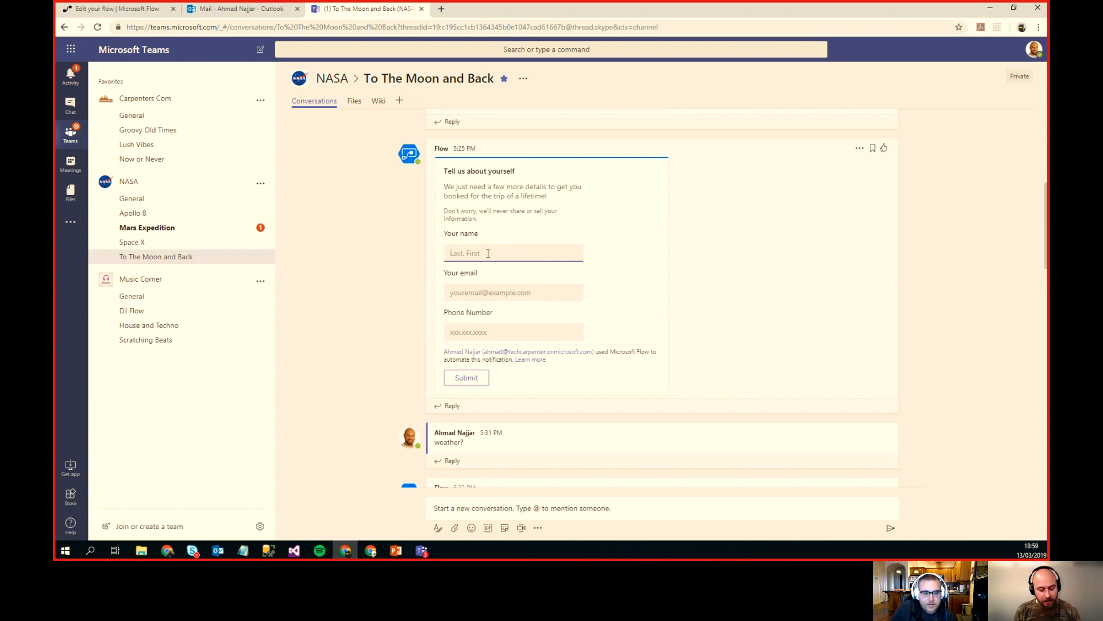
{"action": "type", "text": "Najja"}
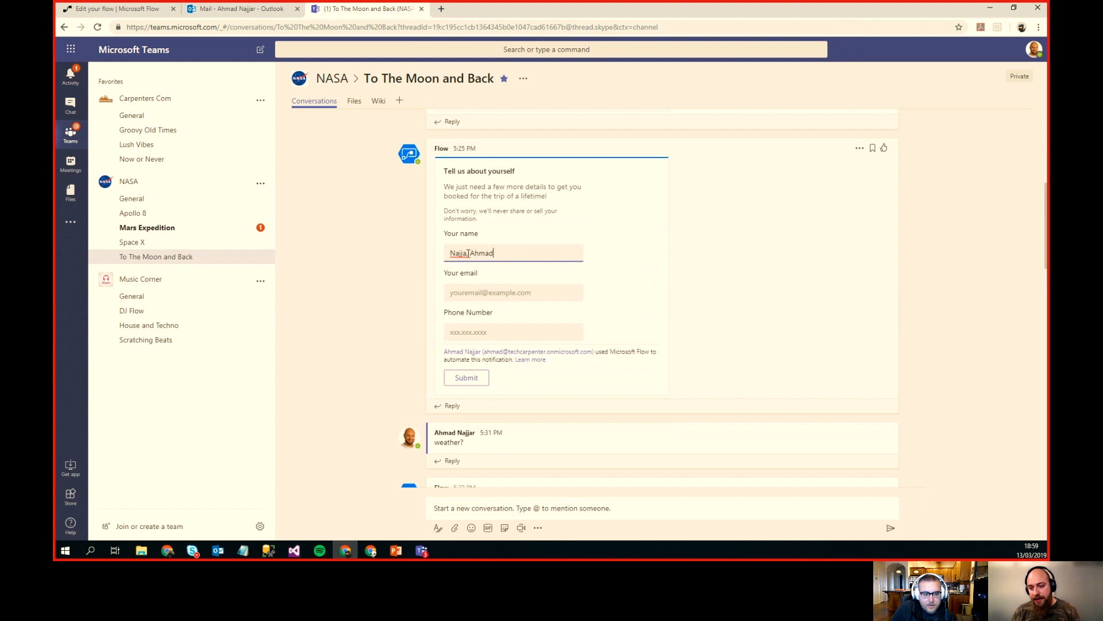
{"action": "type", "text": "r"}
{"action": "left_click", "coordinate": [494, 299]}
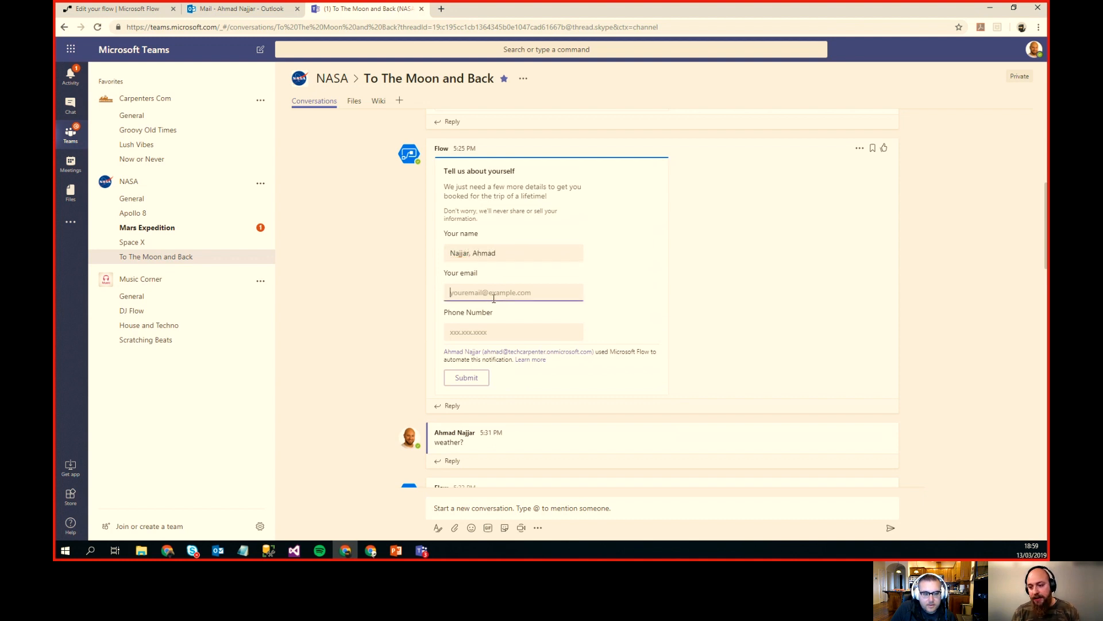
{"action": "left_click", "coordinate": [492, 333]}
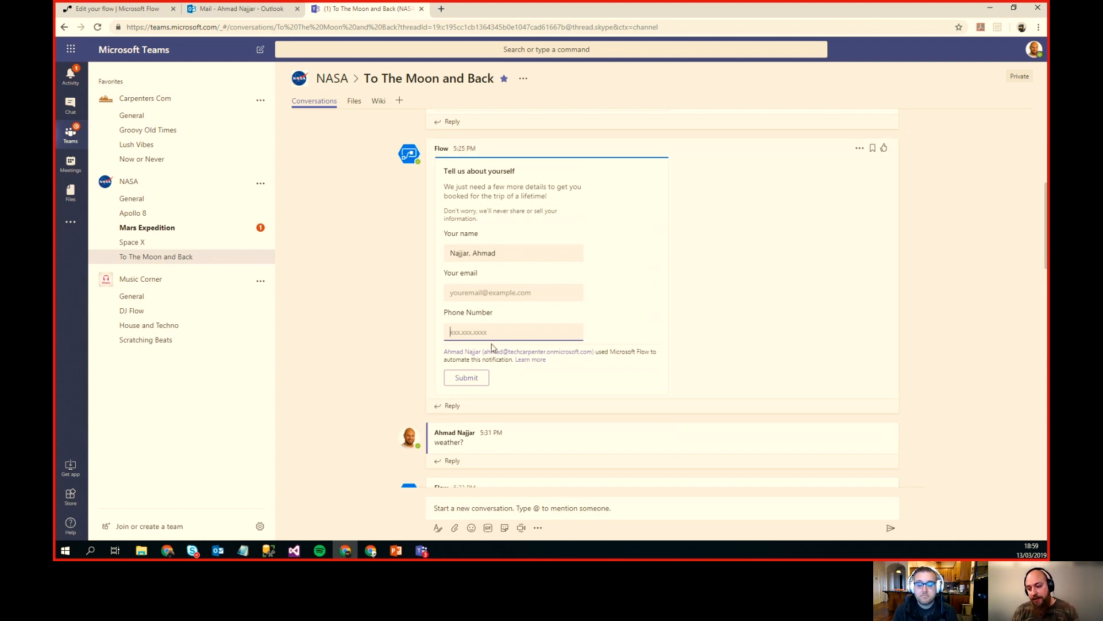
Step: Check the newest posts in the To The Moon and Back channel, and switch back to the flow editor in Microsoft Flow
{"action": "scroll", "coordinate": [411, 345], "scroll_direction": "down", "scroll_amount": 1}
{"action": "scroll", "coordinate": [410, 345], "scroll_direction": "down", "scroll_amount": 15}
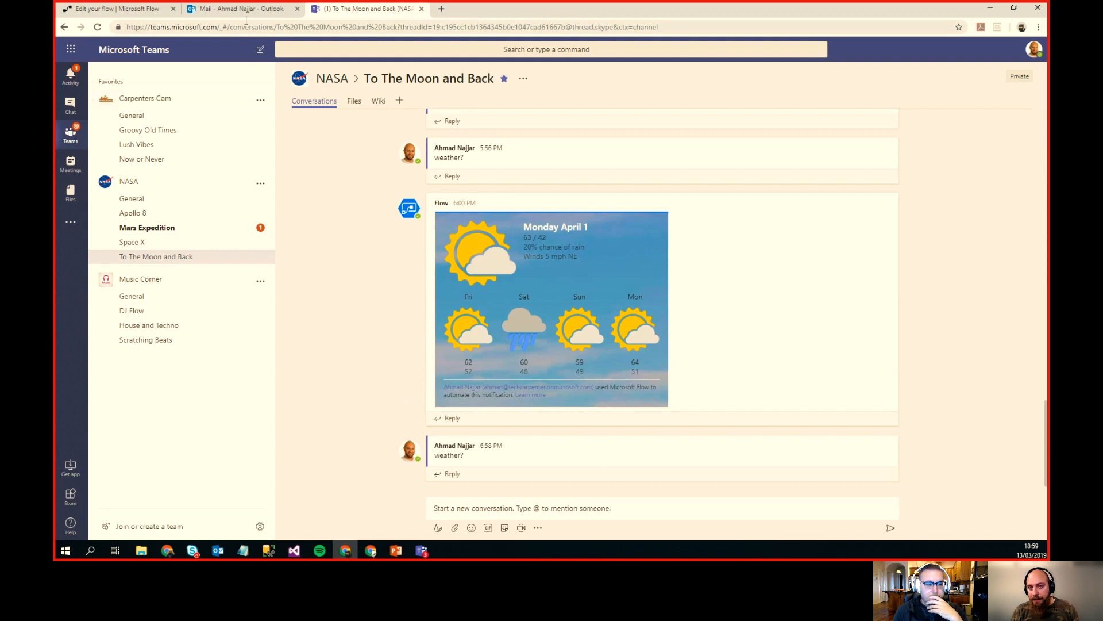
{"action": "left_click", "coordinate": [136, 13]}
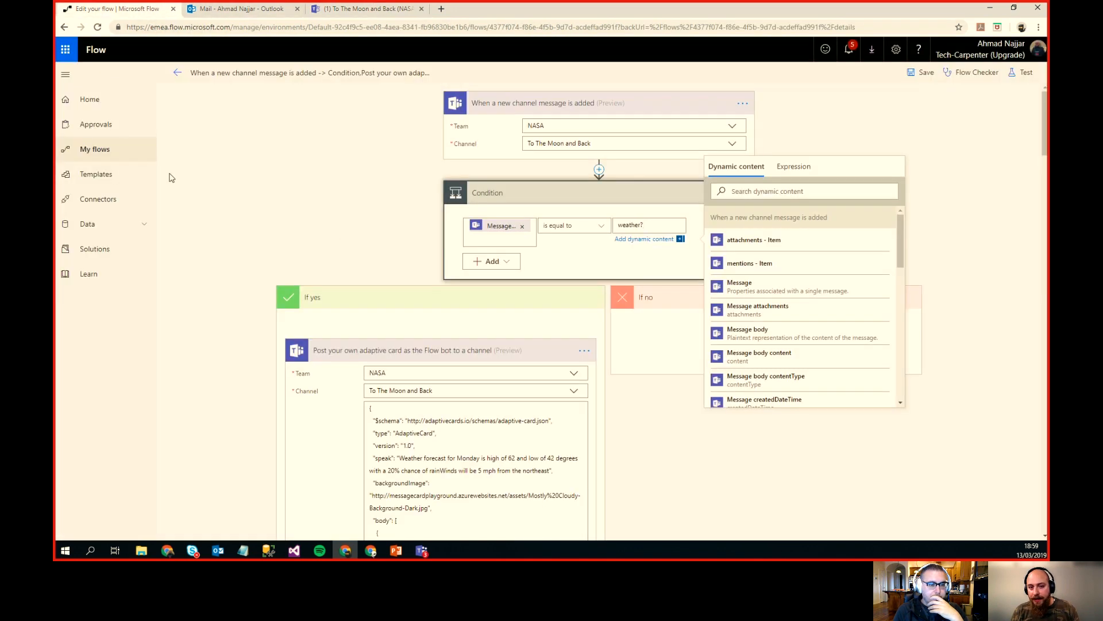
Step: Leave the flow editor without saving, open the flow's latest failed run and inspect its "Post your own adaptive card" action
{"action": "left_click", "coordinate": [177, 73]}
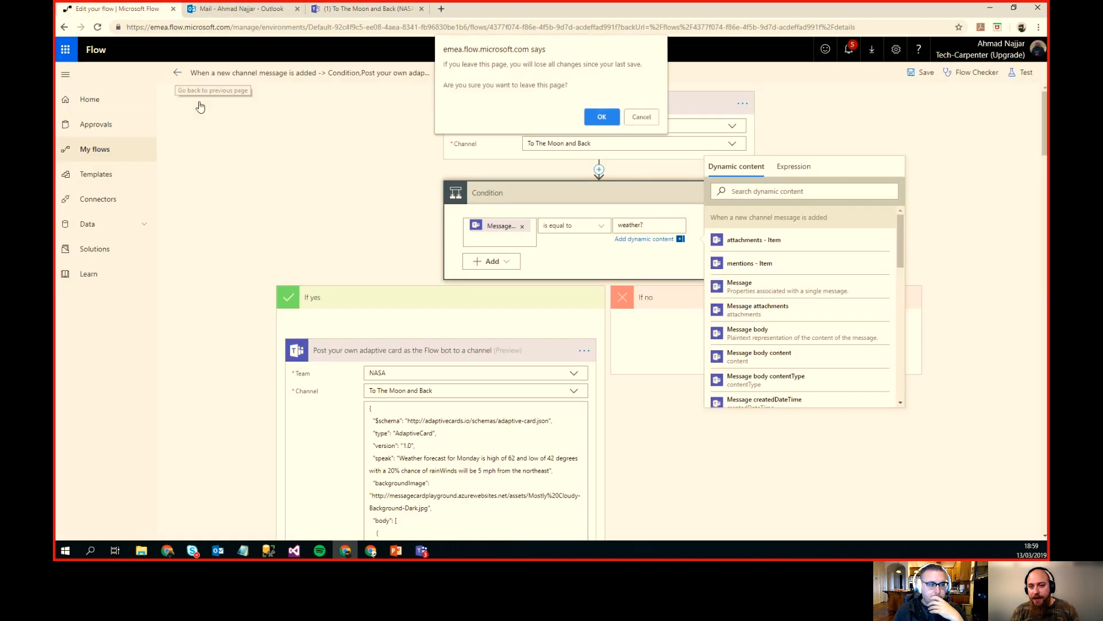
{"action": "left_click", "coordinate": [601, 118]}
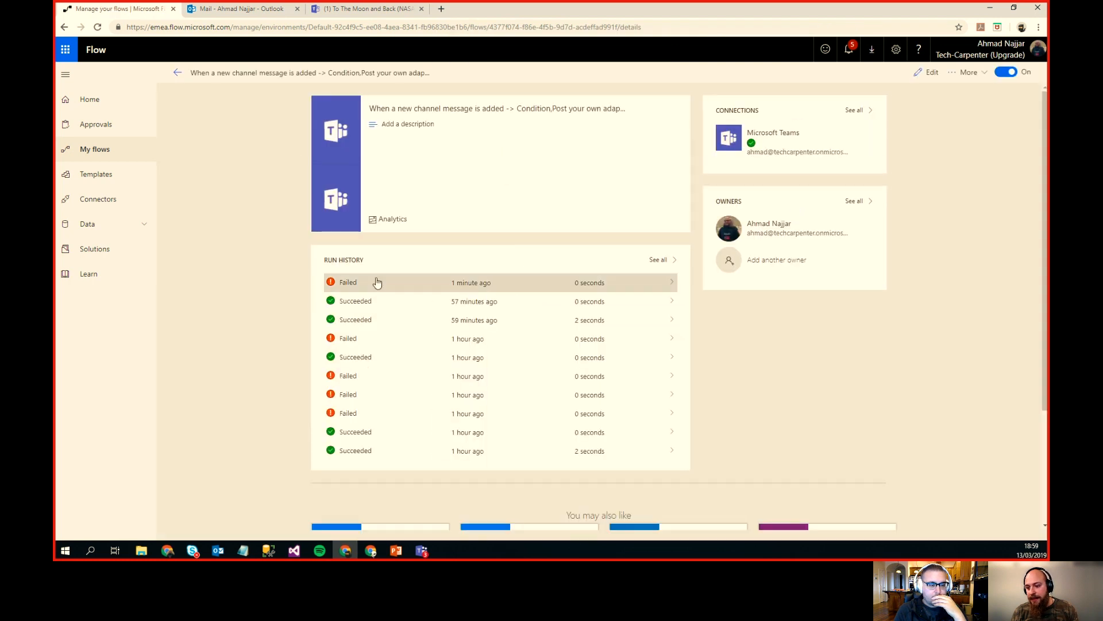
{"action": "left_click", "coordinate": [377, 281]}
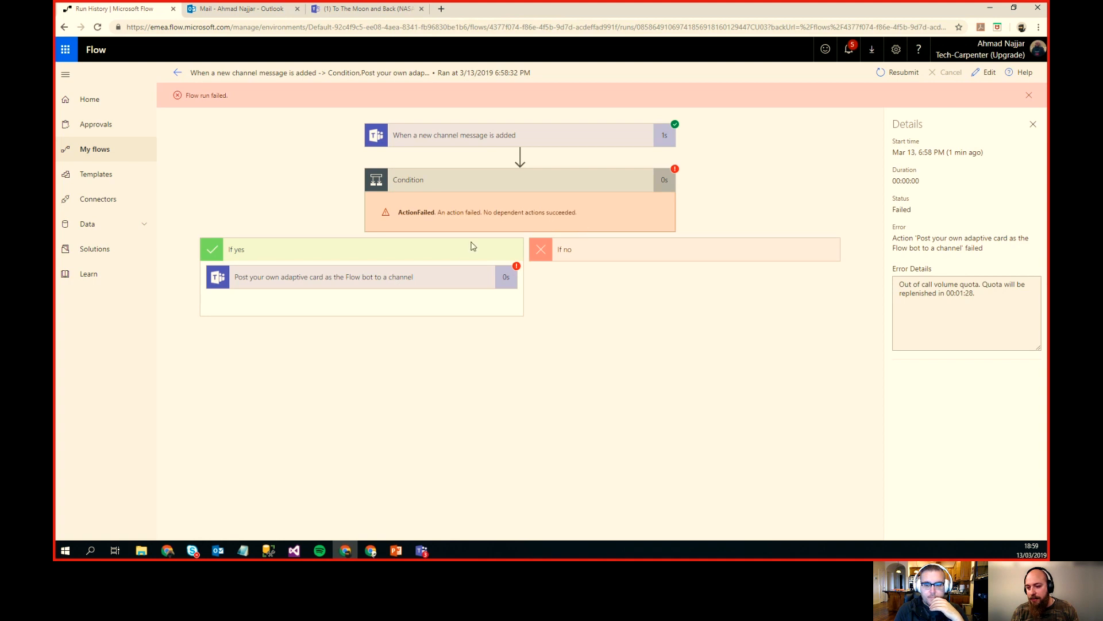
{"action": "left_click", "coordinate": [457, 280]}
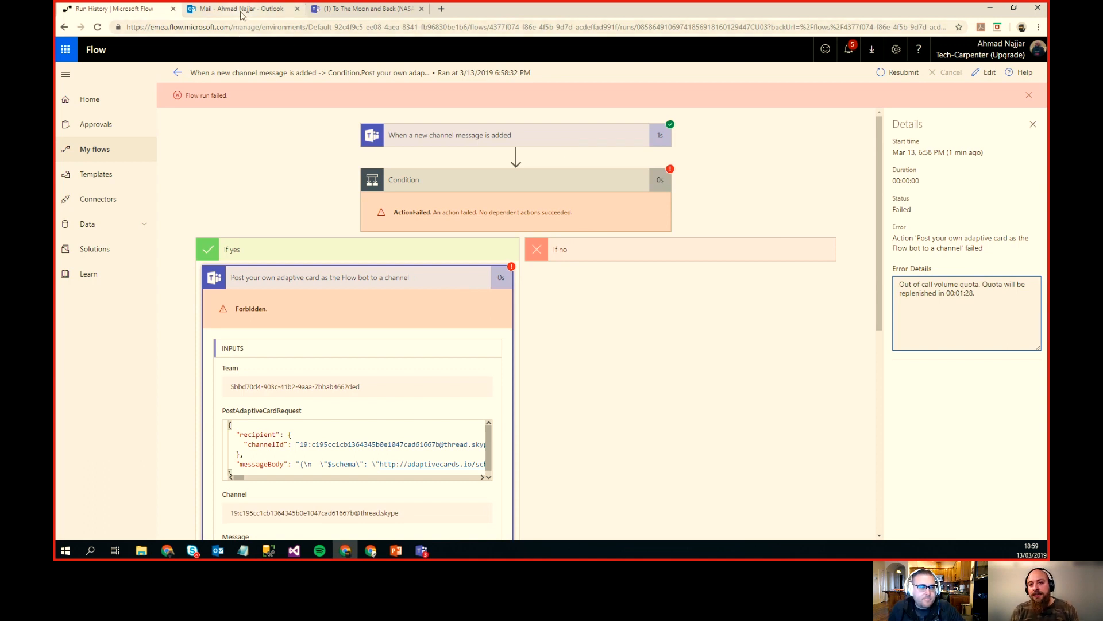
Step: Switch to Teams to visit the Carpenters Com team's General channel, and return to the failed run in Flow
{"action": "left_click", "coordinate": [337, 16]}
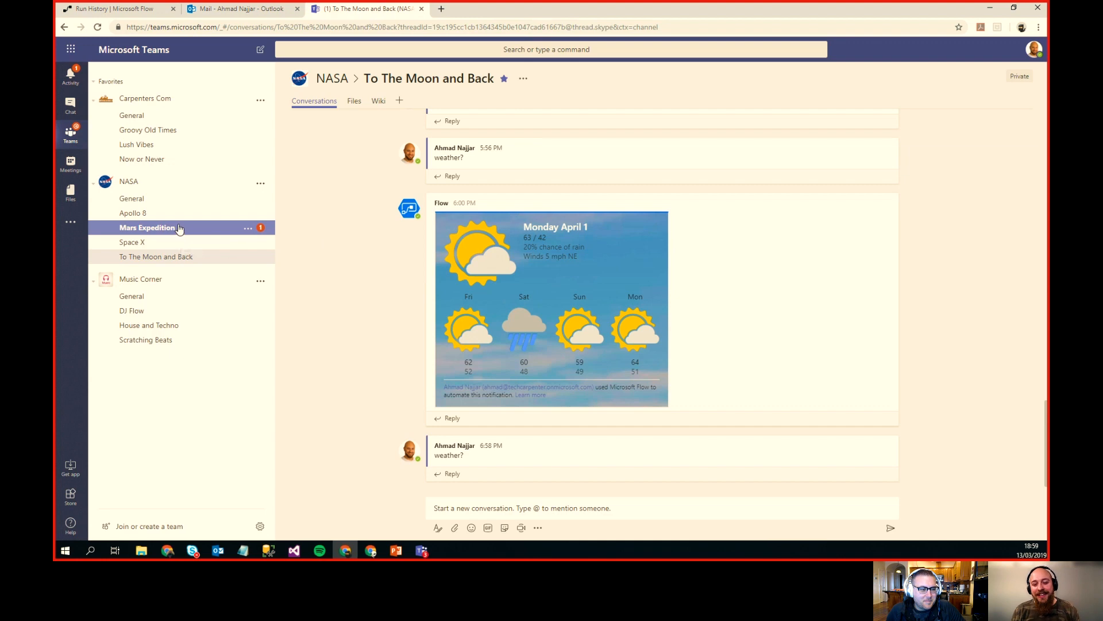
{"action": "left_click", "coordinate": [157, 119]}
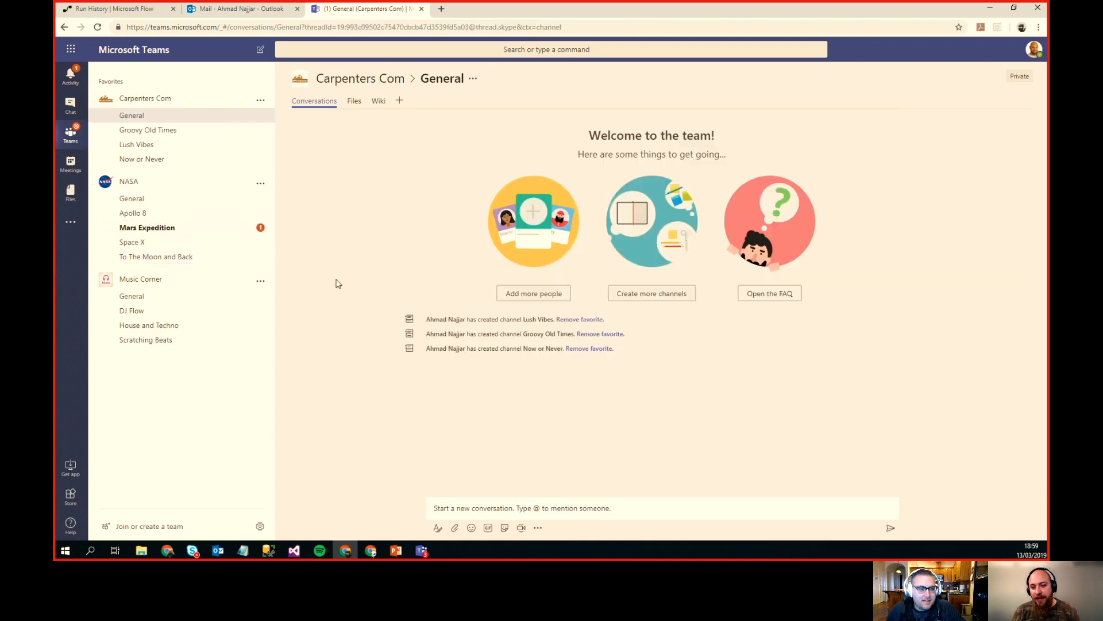
{"action": "left_click", "coordinate": [133, 8]}
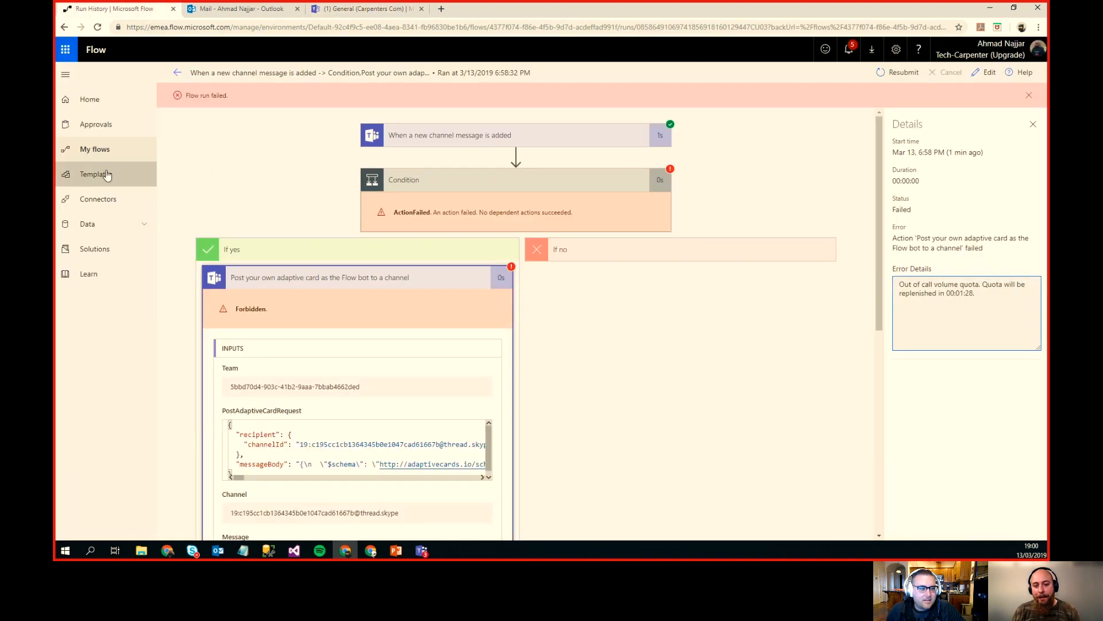
Step: Turn off the flow "Post on Microsoft Teams when a new tweet matches the specified hashtag" and return to the flows list
{"action": "left_click", "coordinate": [101, 151]}
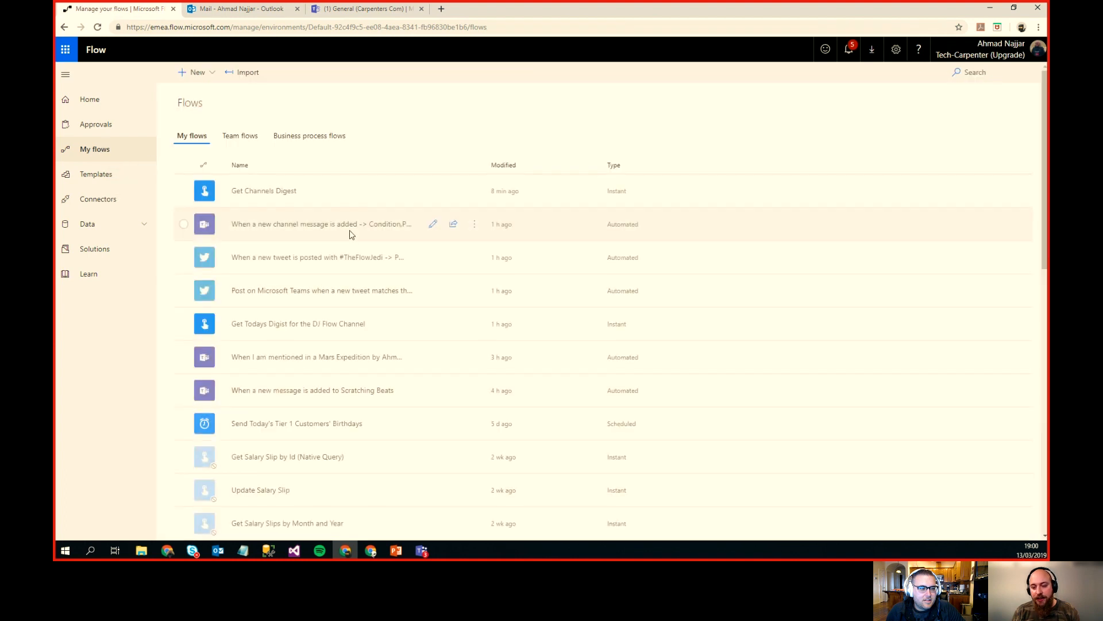
{"action": "left_click", "coordinate": [378, 294]}
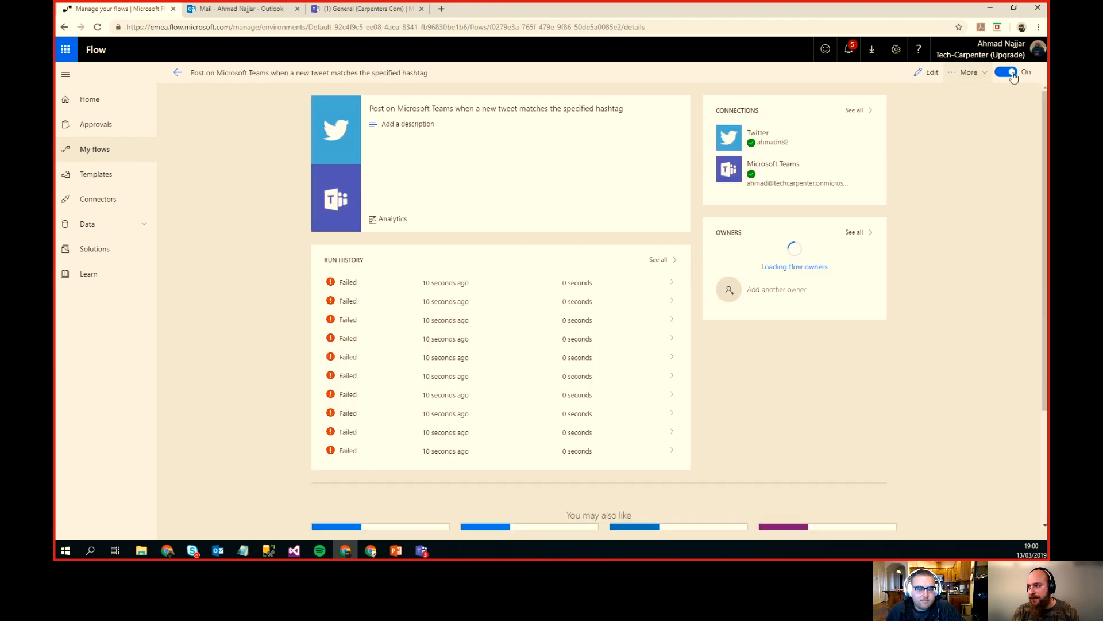
{"action": "left_click", "coordinate": [1015, 74]}
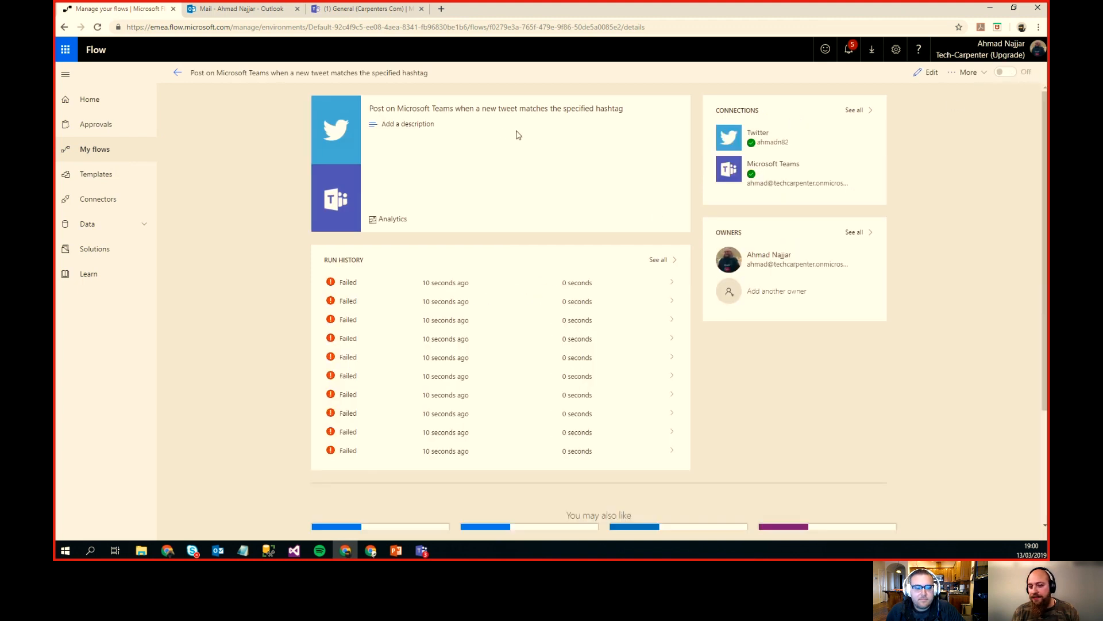
{"action": "left_click", "coordinate": [178, 73]}
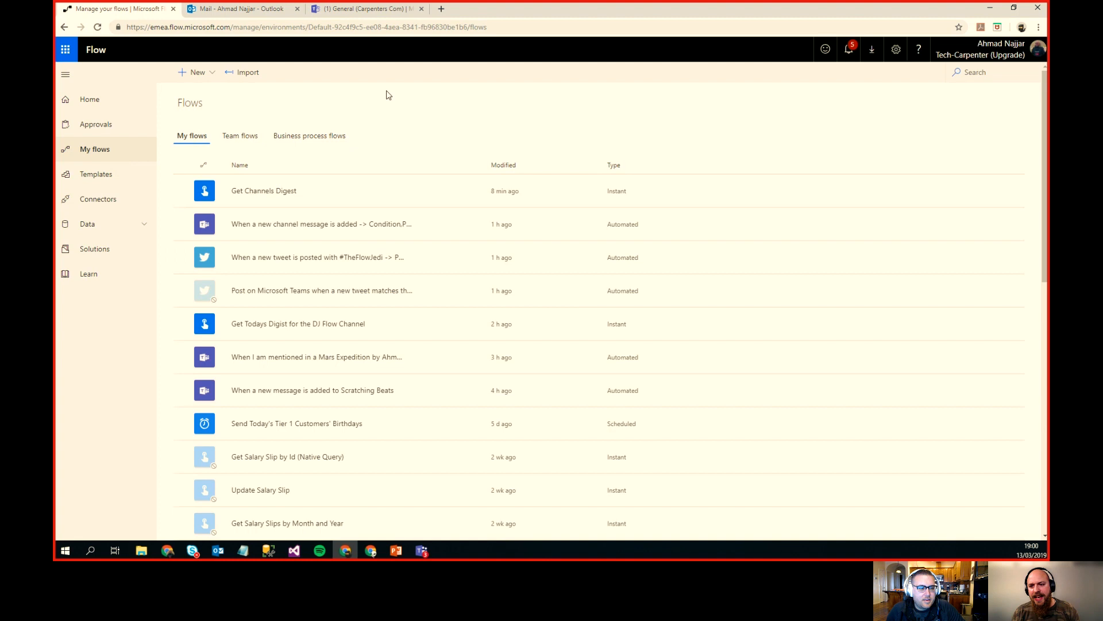
Step: Reload the My flows page
{"action": "left_click", "coordinate": [379, 30]}
{"action": "key", "text": "End"}
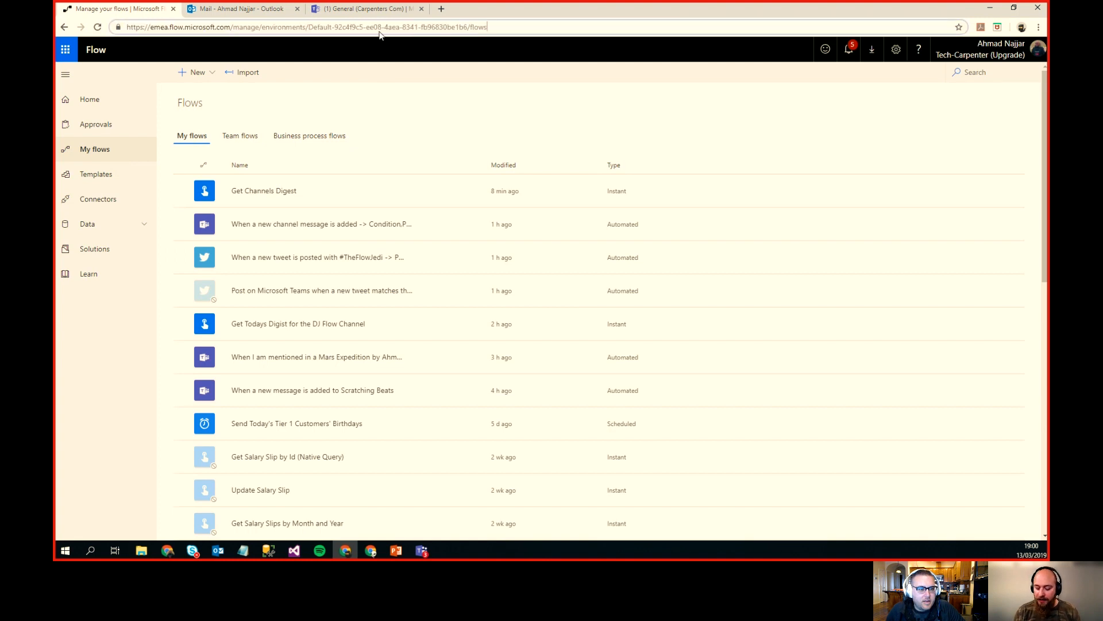
{"action": "key", "text": "Return"}
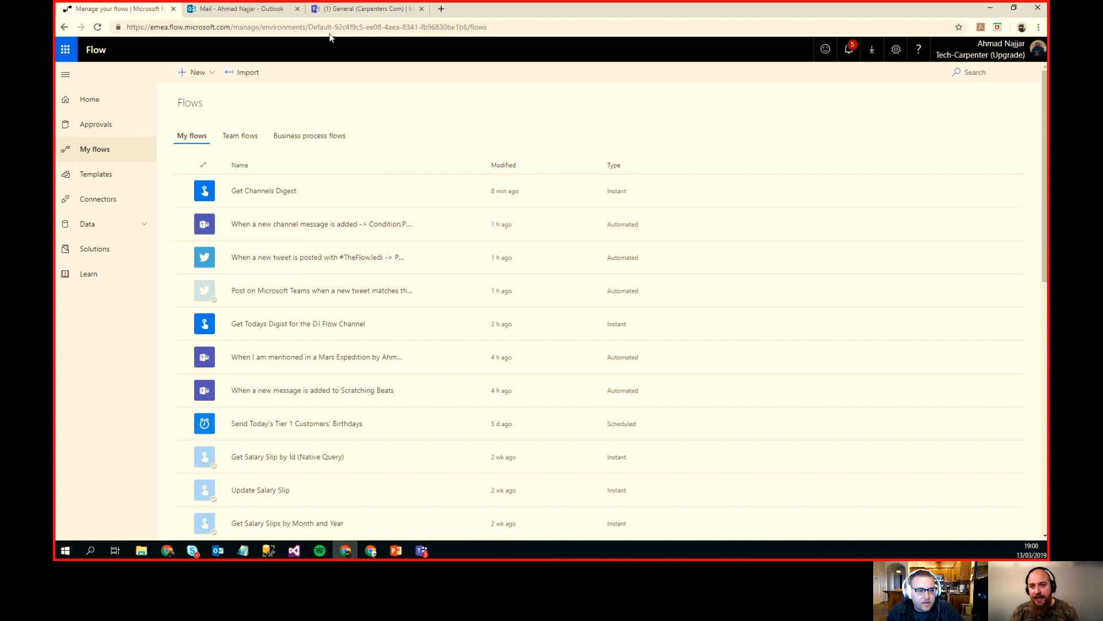
Step: Switch to Teams and look back through the To The Moon and Back channel to an earlier "Tell us about yourself" card
{"action": "left_click", "coordinate": [348, 16]}
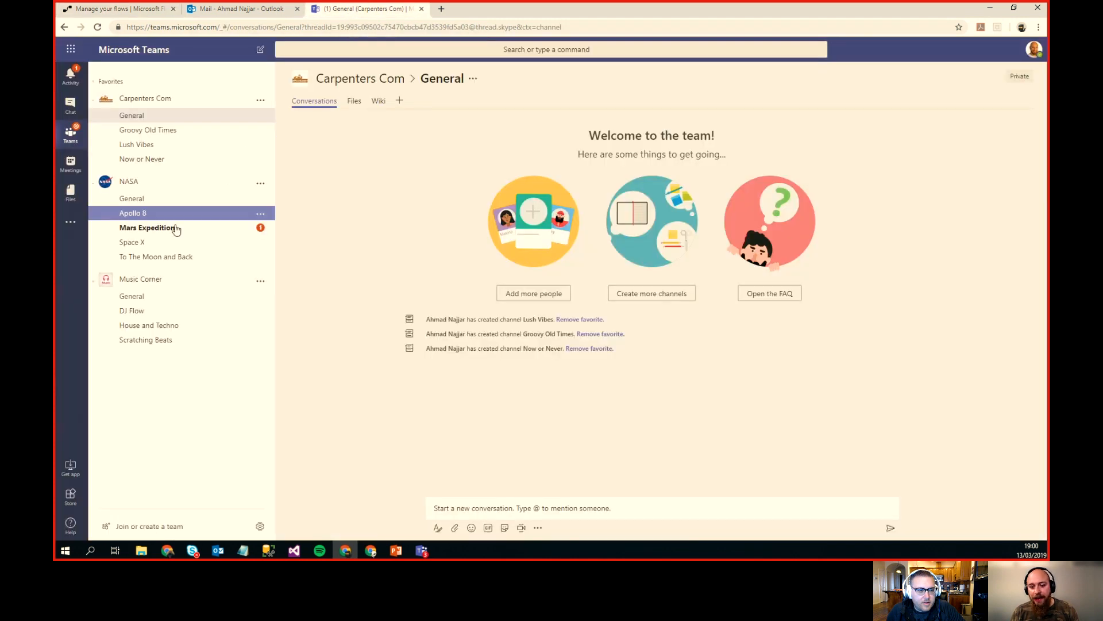
{"action": "left_click", "coordinate": [165, 263]}
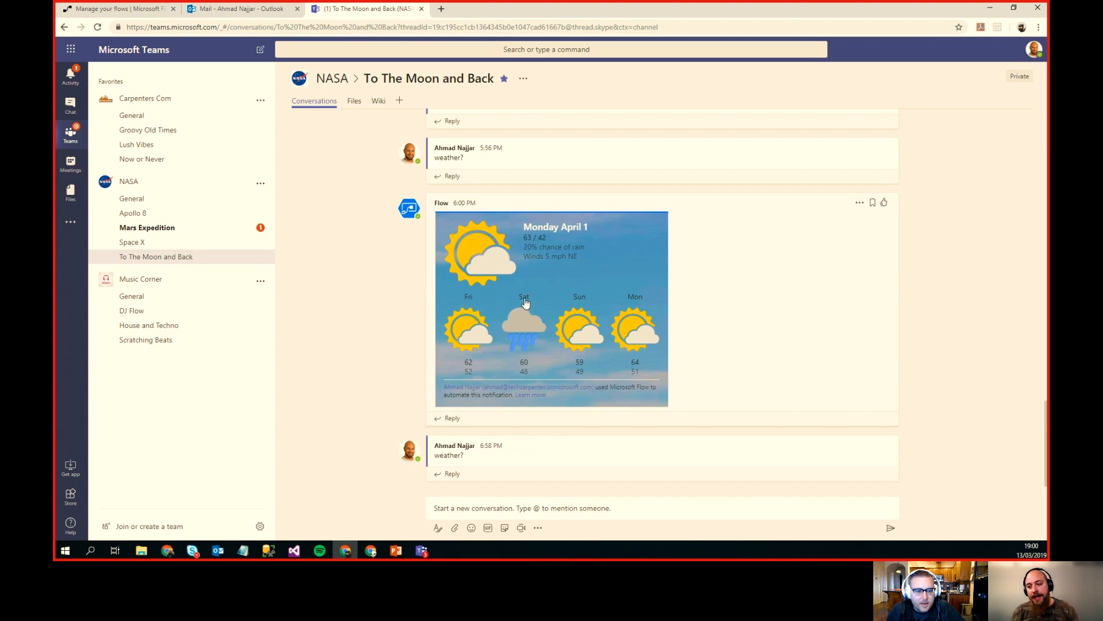
{"action": "scroll", "coordinate": [525, 303], "scroll_direction": "up", "scroll_amount": 15}
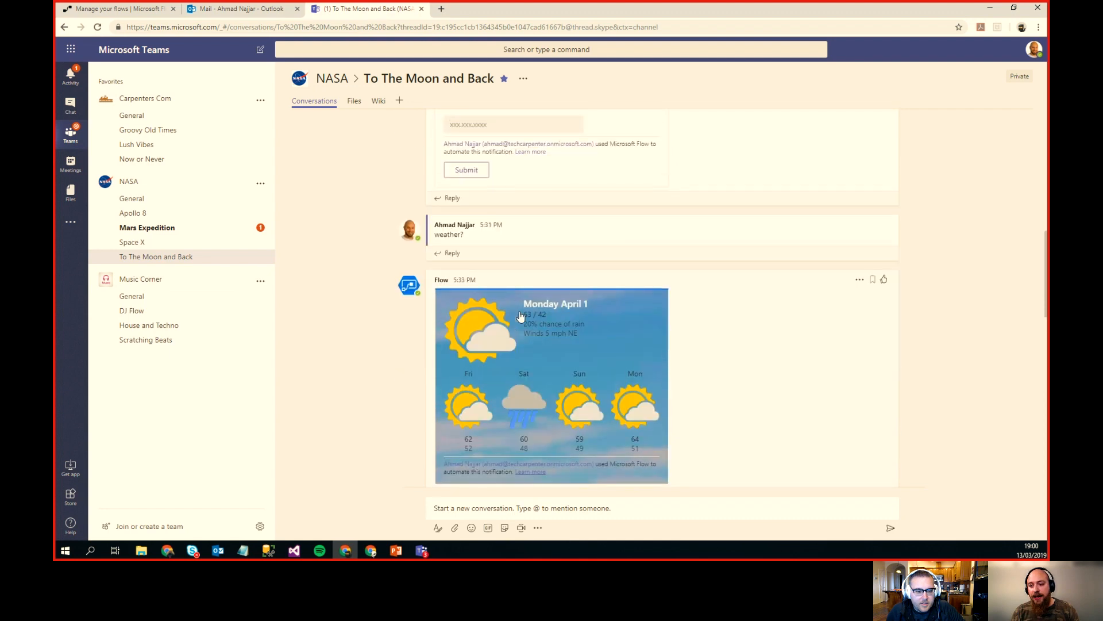
{"action": "scroll", "coordinate": [519, 315], "scroll_direction": "up", "scroll_amount": 5}
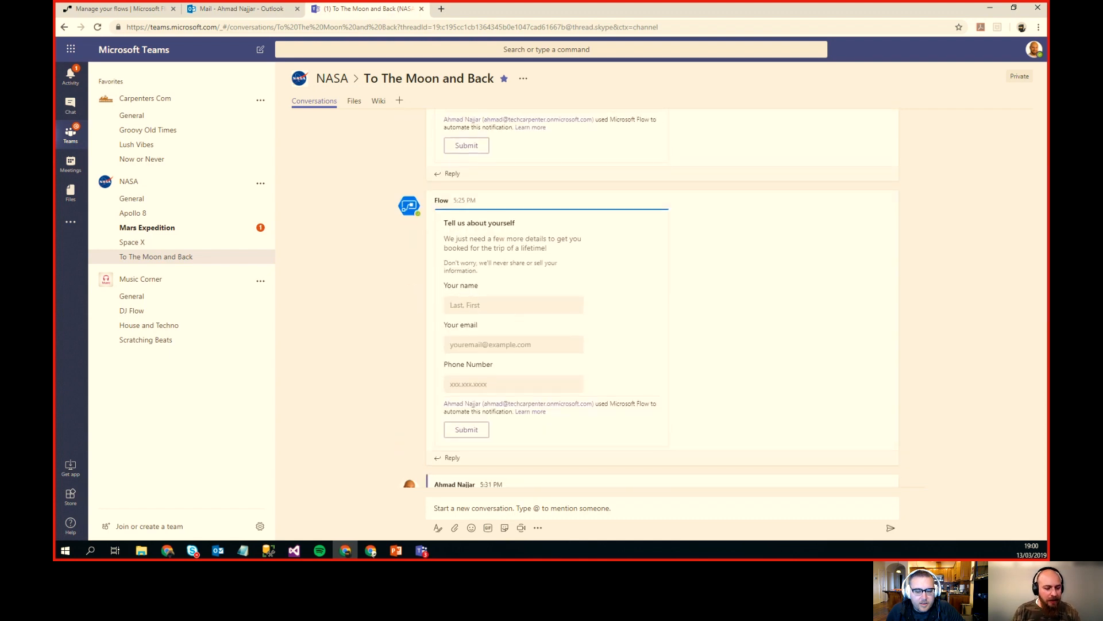
{"action": "key", "text": "alt+Tab"}
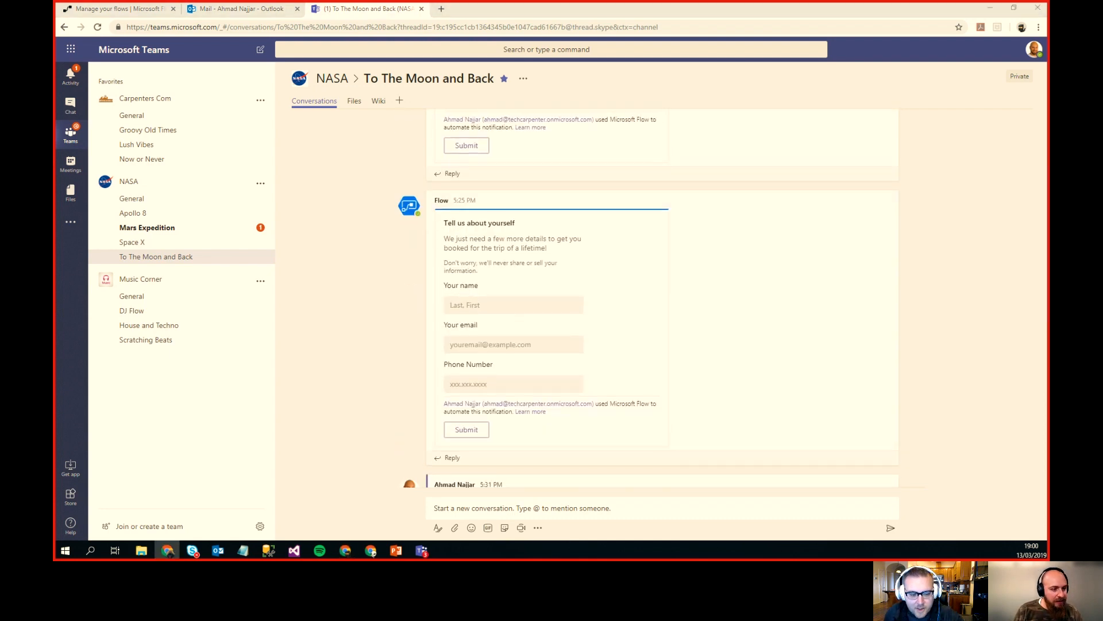
{"action": "left_click", "coordinate": [381, 380]}
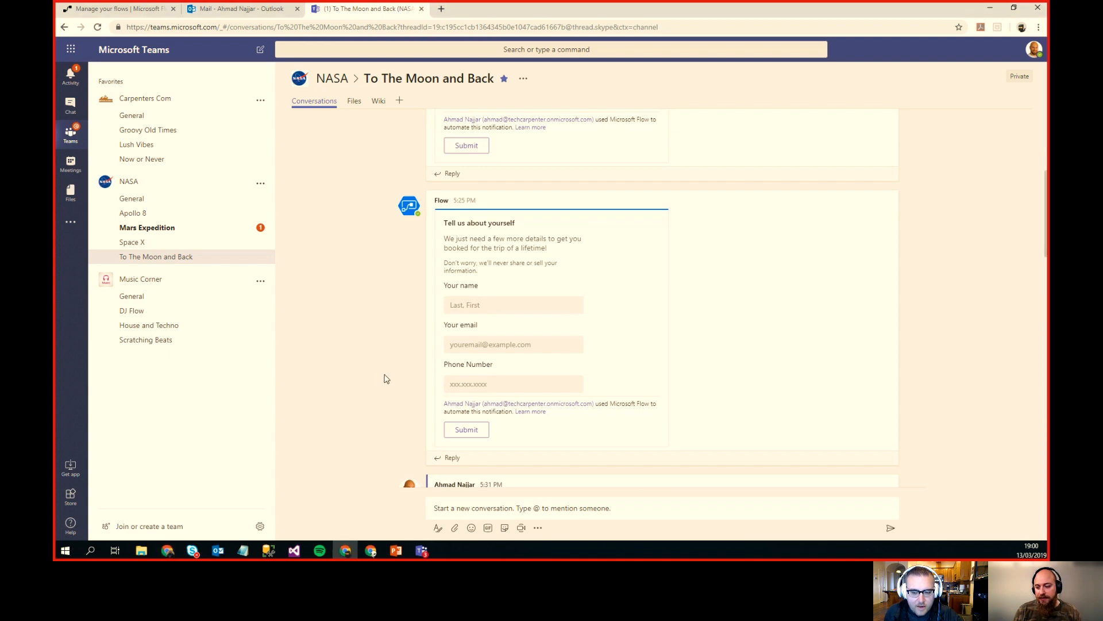
Step: Review the weather cards posted by Flow in the channel, and highlight "Monday" in the newest card's heading
{"action": "scroll", "coordinate": [385, 380], "scroll_direction": "down", "scroll_amount": 10}
{"action": "scroll", "coordinate": [389, 380], "scroll_direction": "up", "scroll_amount": 6}
{"action": "scroll", "coordinate": [385, 382], "scroll_direction": "down", "scroll_amount": 2}
{"action": "scroll", "coordinate": [384, 382], "scroll_direction": "down", "scroll_amount": 2}
{"action": "scroll", "coordinate": [403, 351], "scroll_direction": "up", "scroll_amount": 3}
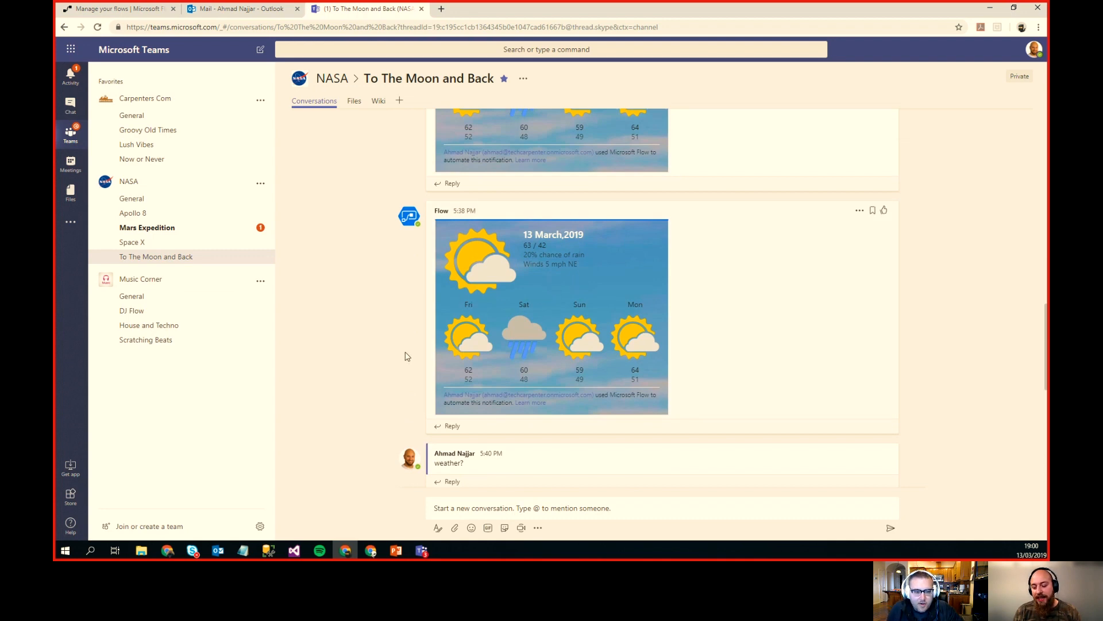
{"action": "scroll", "coordinate": [384, 377], "scroll_direction": "down", "scroll_amount": 10}
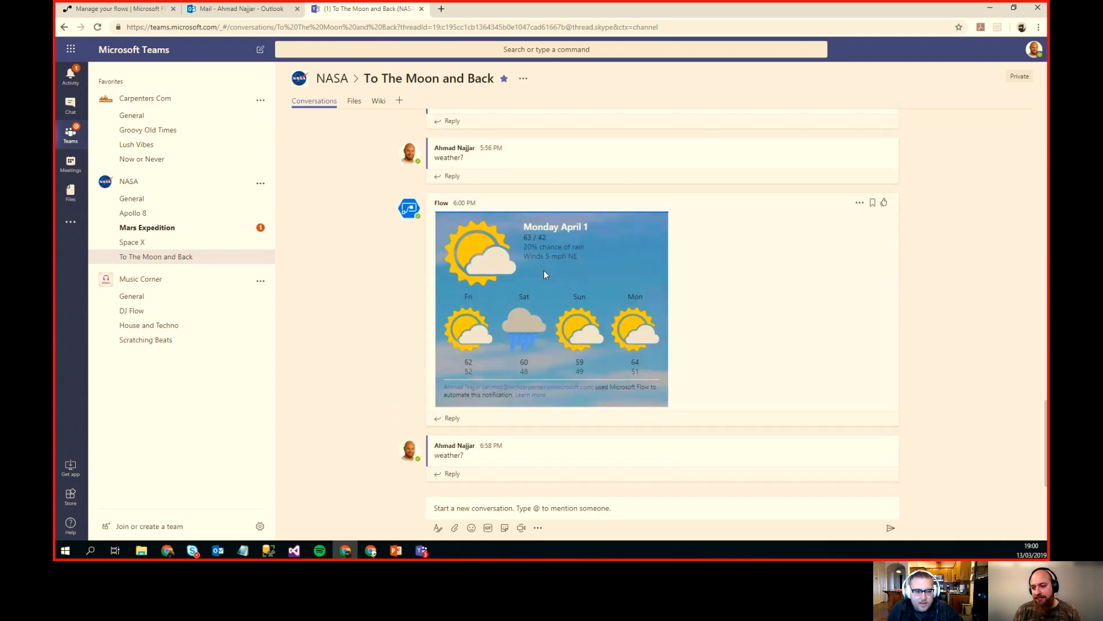
{"action": "double_click", "coordinate": [542, 228]}
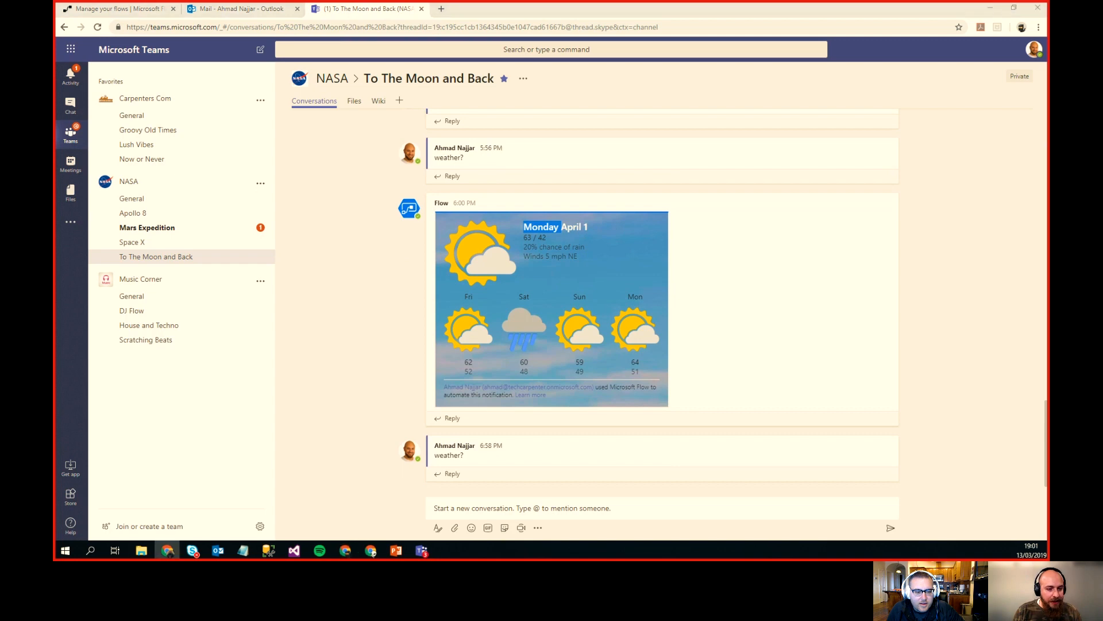
Step: Switch to the Adaptive Cards samples site, open the Activity update sample, and expand its due date and comment sections
{"action": "left_click_drag", "start_coordinate": [56, 24], "coordinate": [577, 4]}
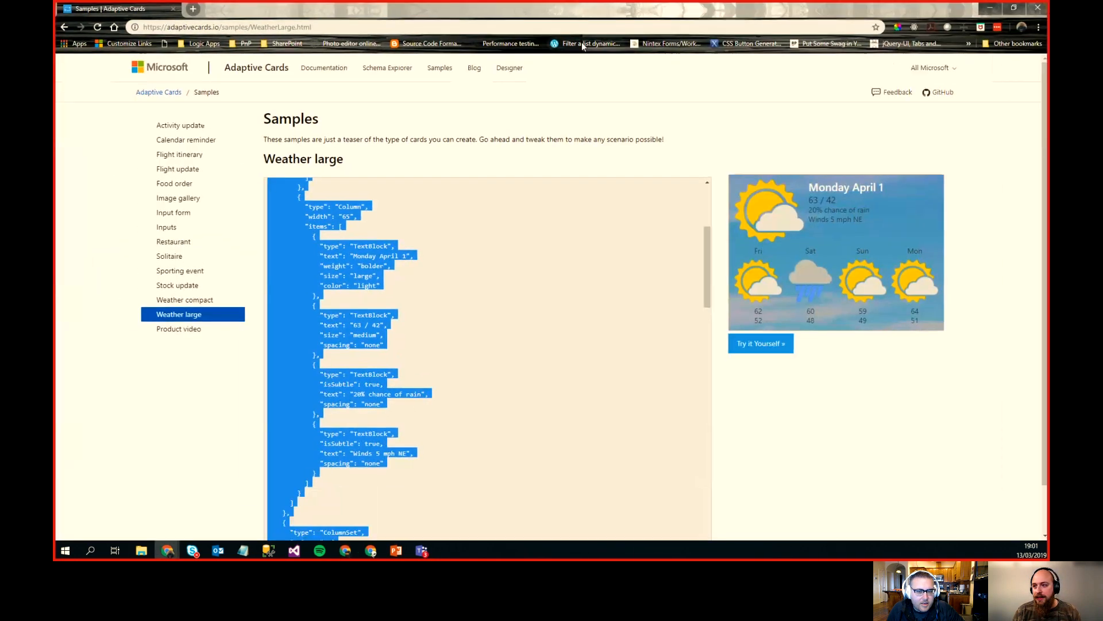
{"action": "left_click", "coordinate": [193, 128]}
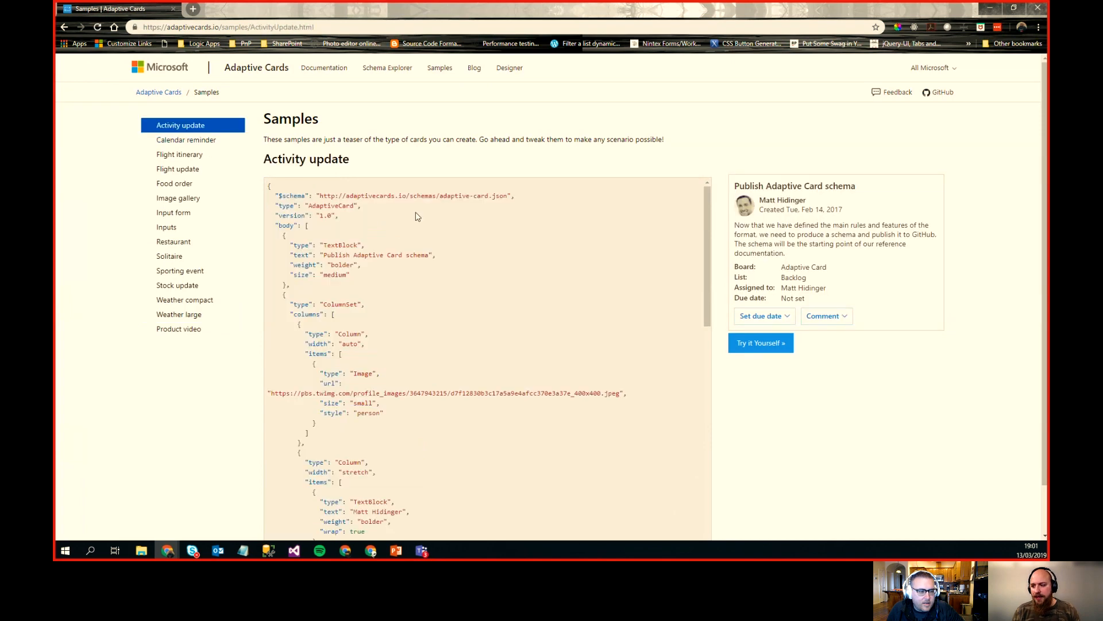
{"action": "left_click", "coordinate": [792, 316]}
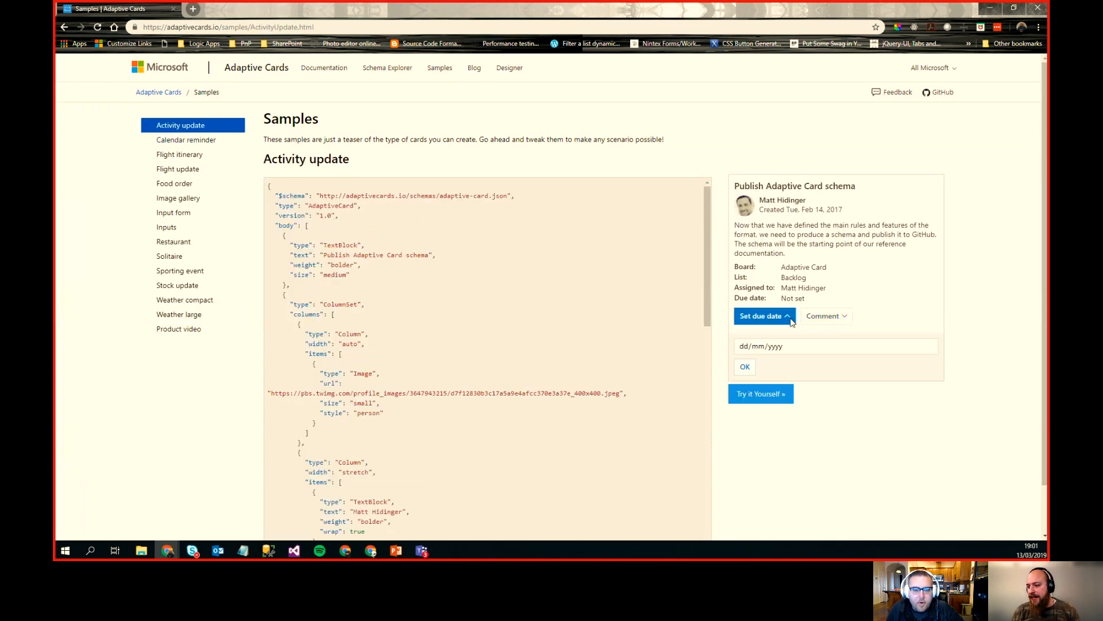
{"action": "left_click", "coordinate": [792, 316]}
{"action": "left_click", "coordinate": [836, 317]}
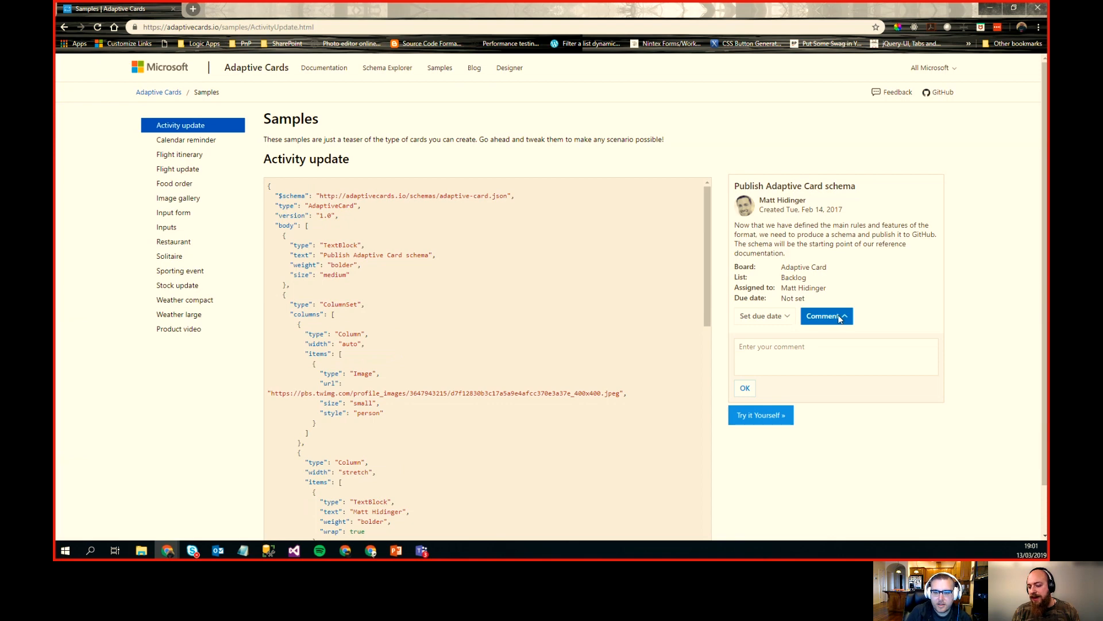
Step: View the Calendar reminder, Flight itinerary and Flight update sample cards
{"action": "left_click", "coordinate": [187, 139]}
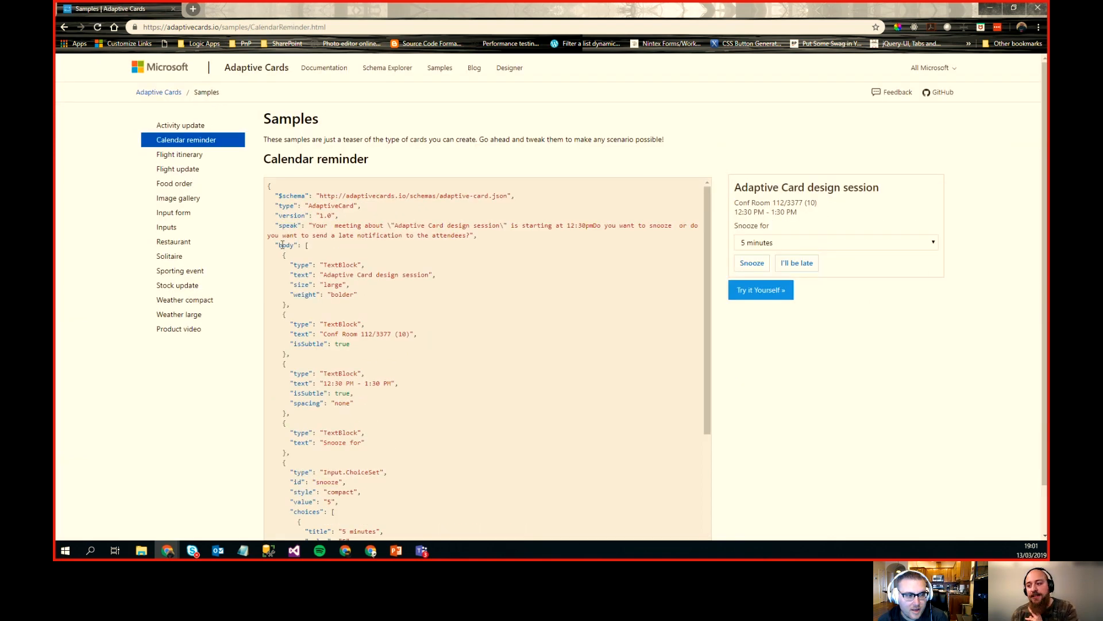
{"action": "left_click", "coordinate": [180, 157]}
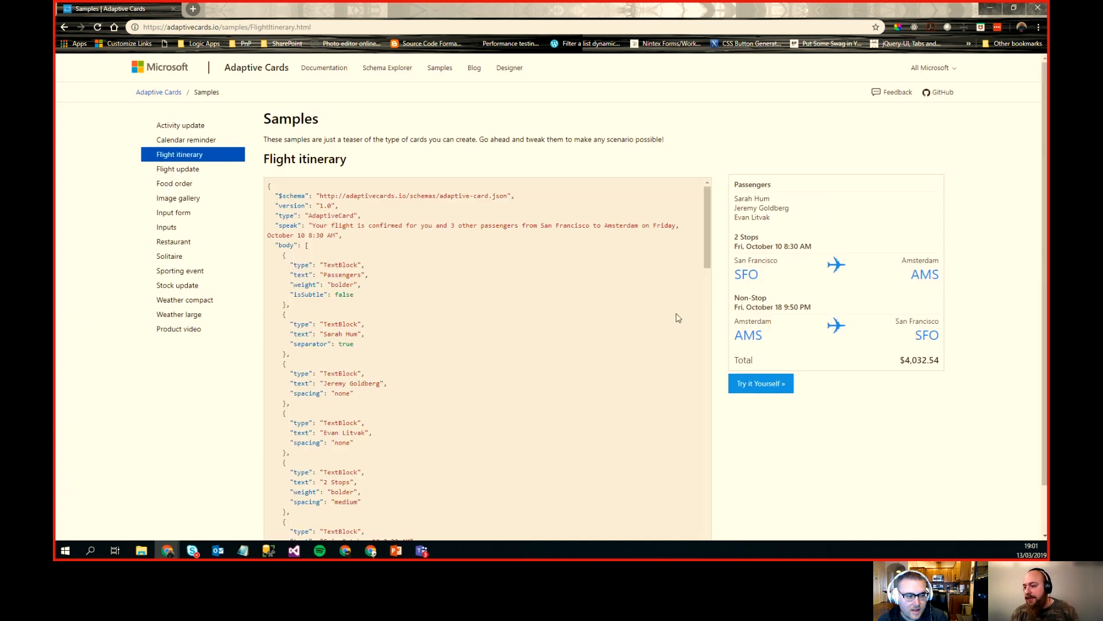
{"action": "left_click", "coordinate": [188, 169]}
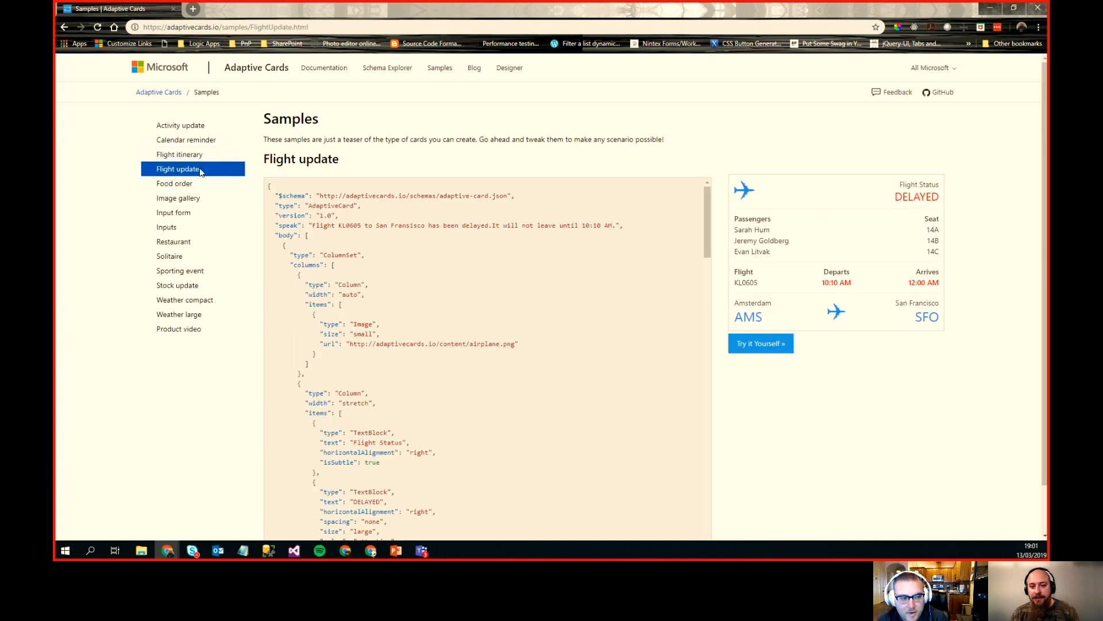
Step: Open the Product video sample, play the video in its card briefly, and pause it
{"action": "left_click", "coordinate": [187, 330]}
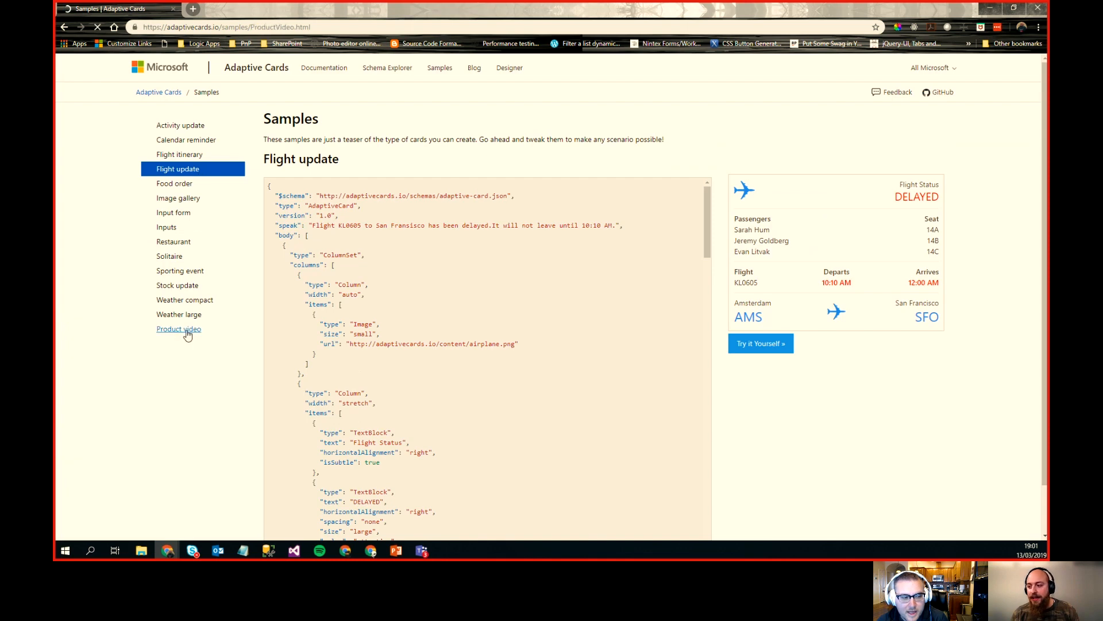
{"action": "left_click", "coordinate": [840, 243]}
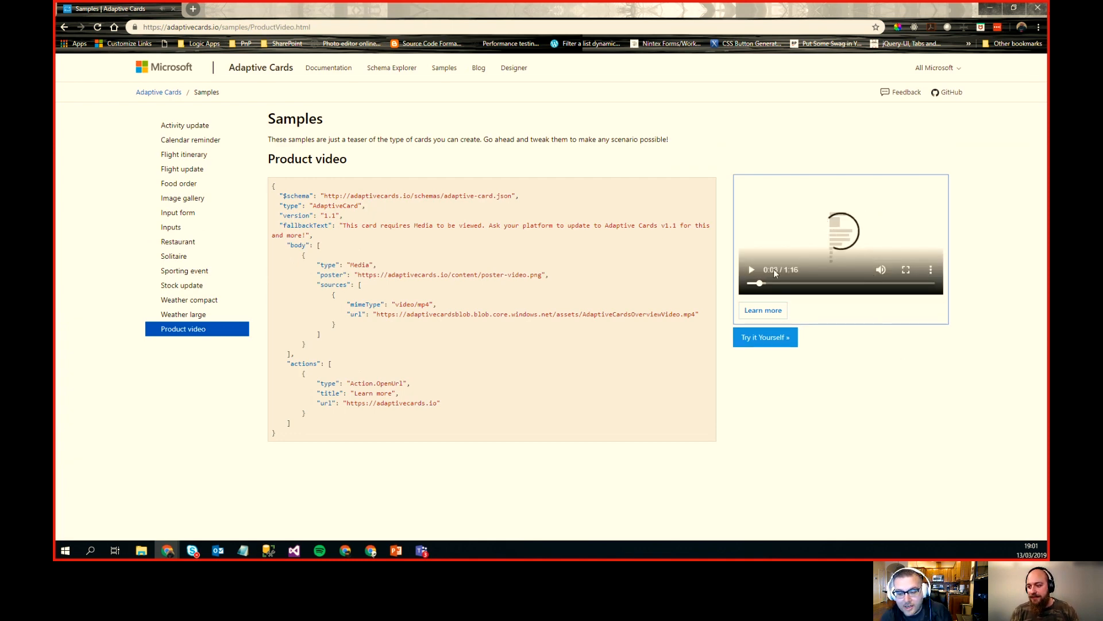
{"action": "left_click", "coordinate": [753, 270]}
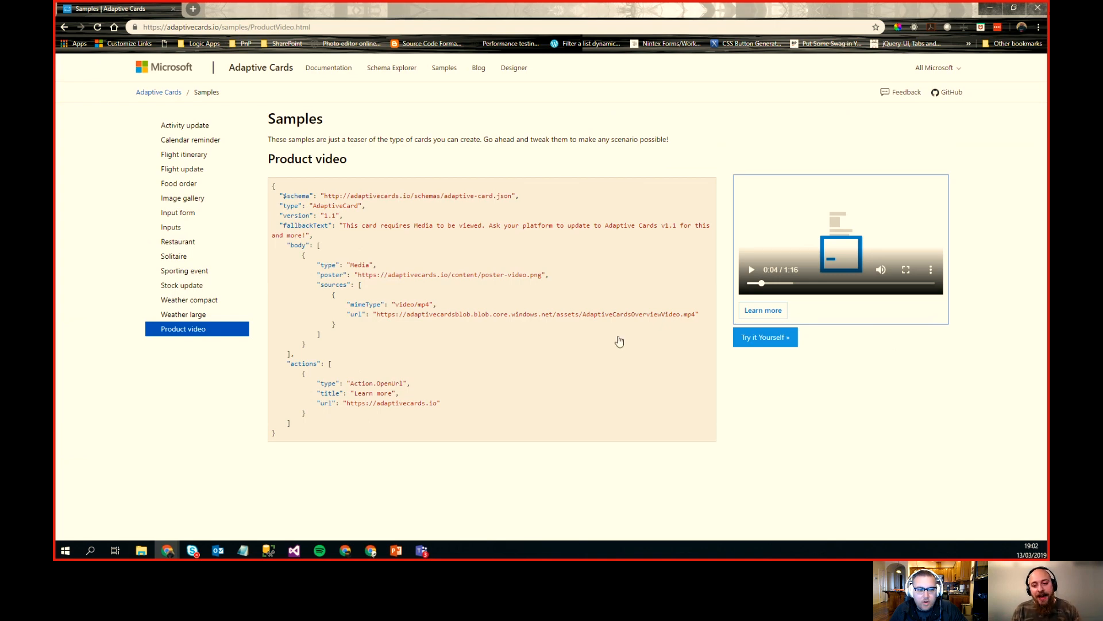
Step: View the Weather large sample card, and examine the Weather compact sample with its JSON
{"action": "left_click", "coordinate": [198, 316]}
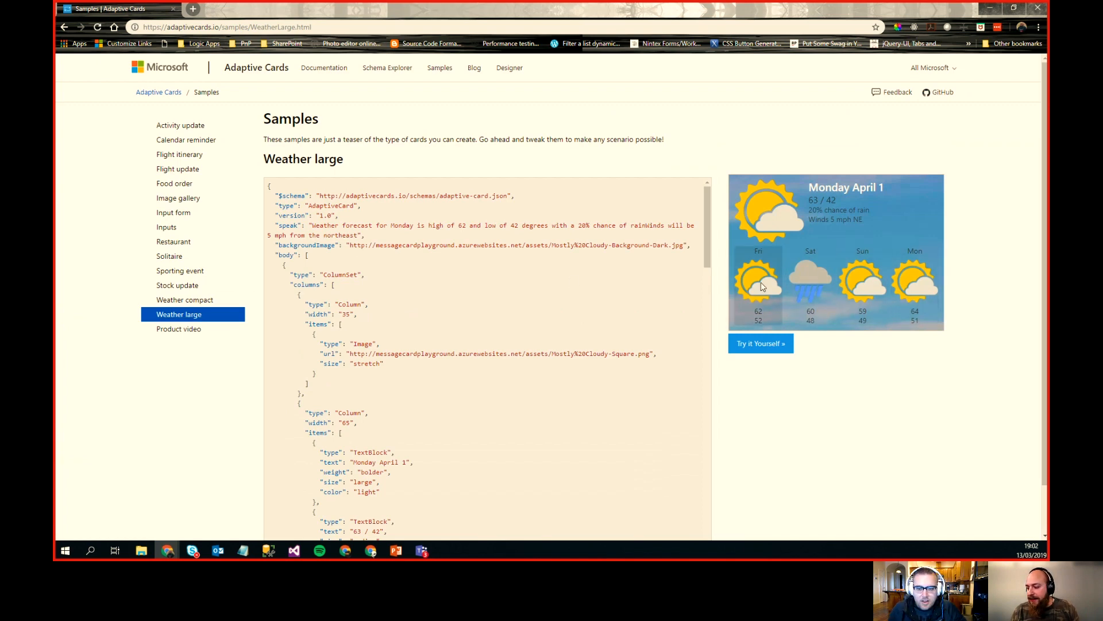
{"action": "left_click", "coordinate": [194, 301]}
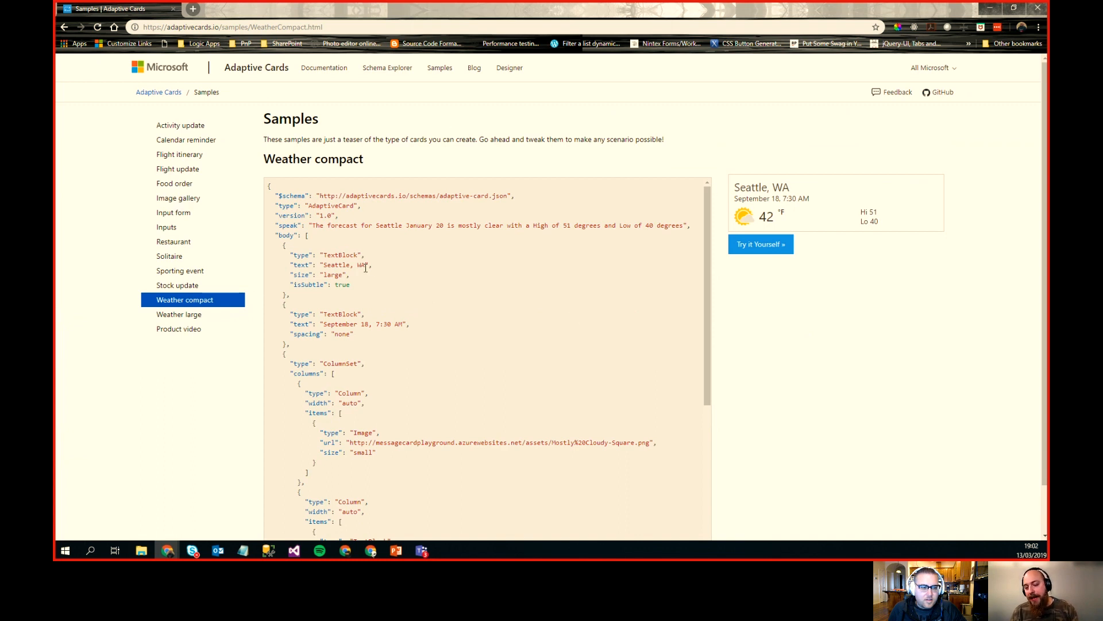
{"action": "scroll", "coordinate": [437, 325], "scroll_direction": "down", "scroll_amount": 1}
{"action": "scroll", "coordinate": [437, 324], "scroll_direction": "down", "scroll_amount": 4}
{"action": "scroll", "coordinate": [435, 323], "scroll_direction": "up", "scroll_amount": 4}
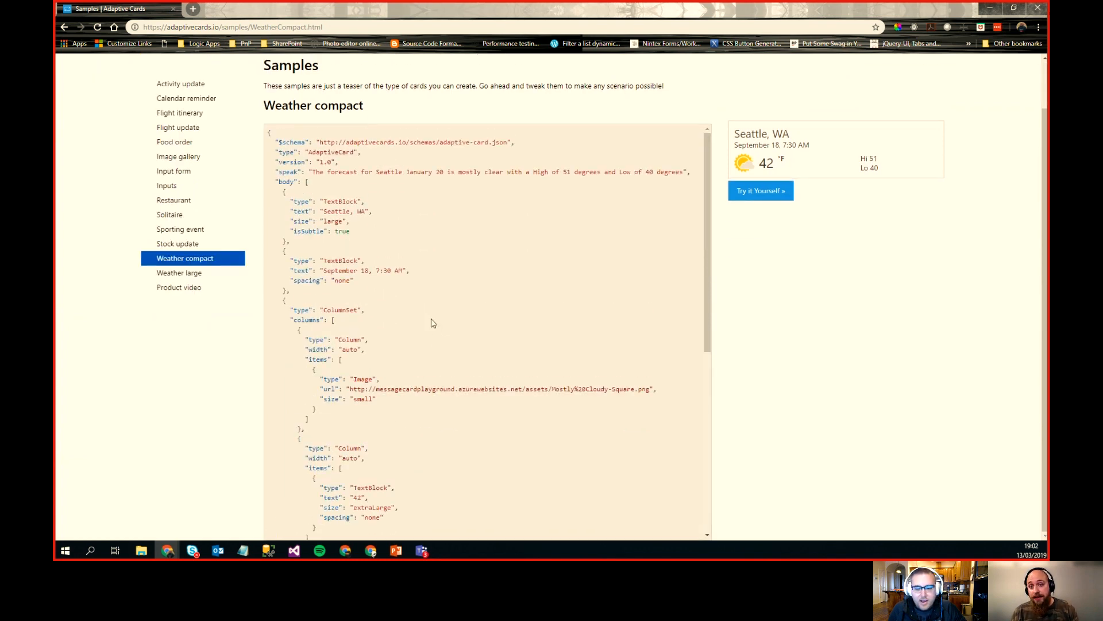
Step: Highlight the samples/WeatherCompact.html part of the Adaptive Cards page address to point out where the samples are found
{"action": "scroll", "coordinate": [433, 322], "scroll_direction": "up", "scroll_amount": 1}
{"action": "left_click", "coordinate": [242, 27]}
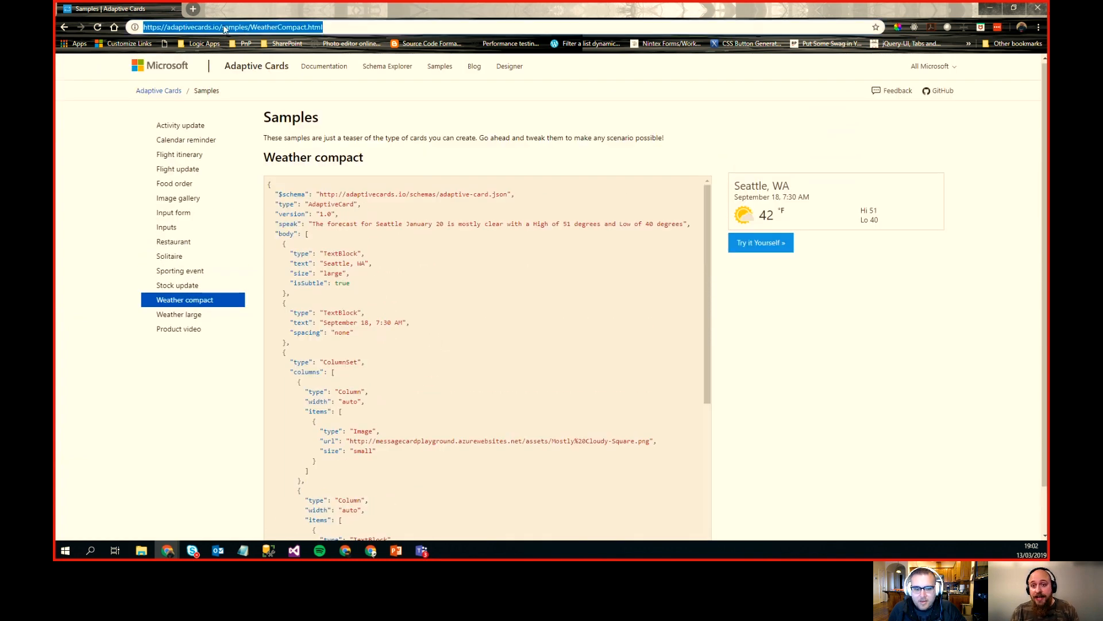
{"action": "left_click_drag", "start_coordinate": [220, 27], "coordinate": [369, 31]}
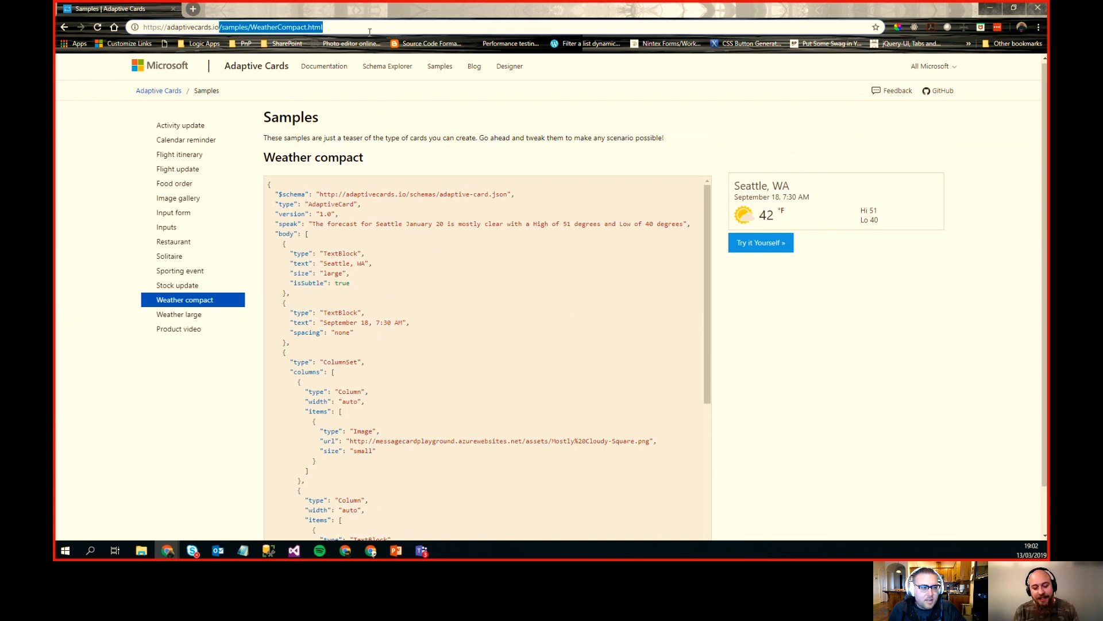
{"action": "left_click", "coordinate": [335, 27]}
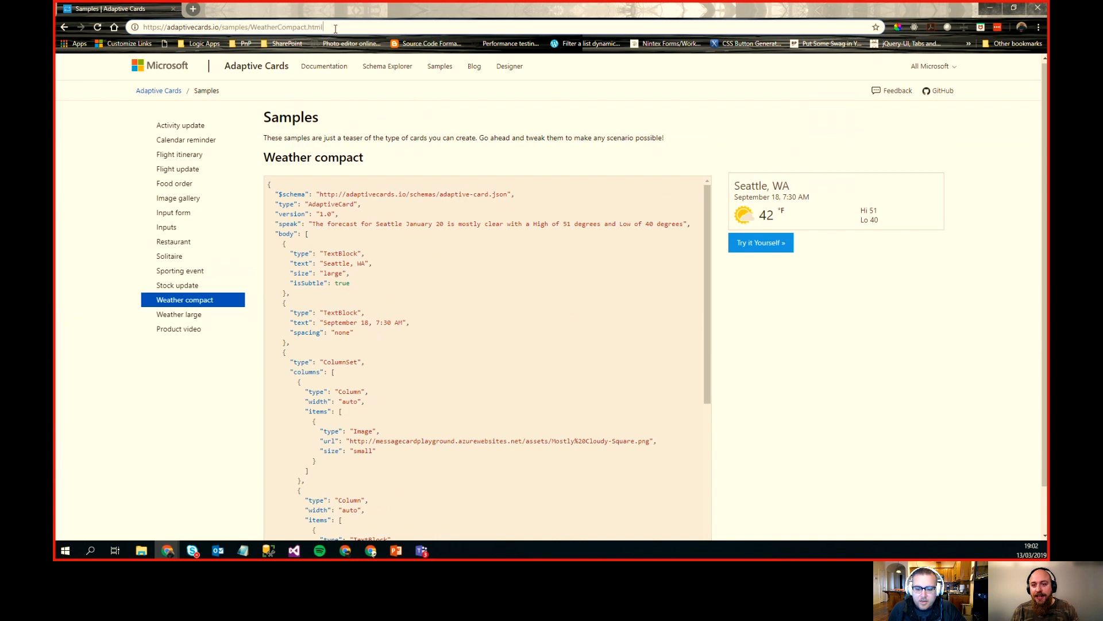
{"action": "left_click_drag", "start_coordinate": [222, 27], "coordinate": [356, 27]}
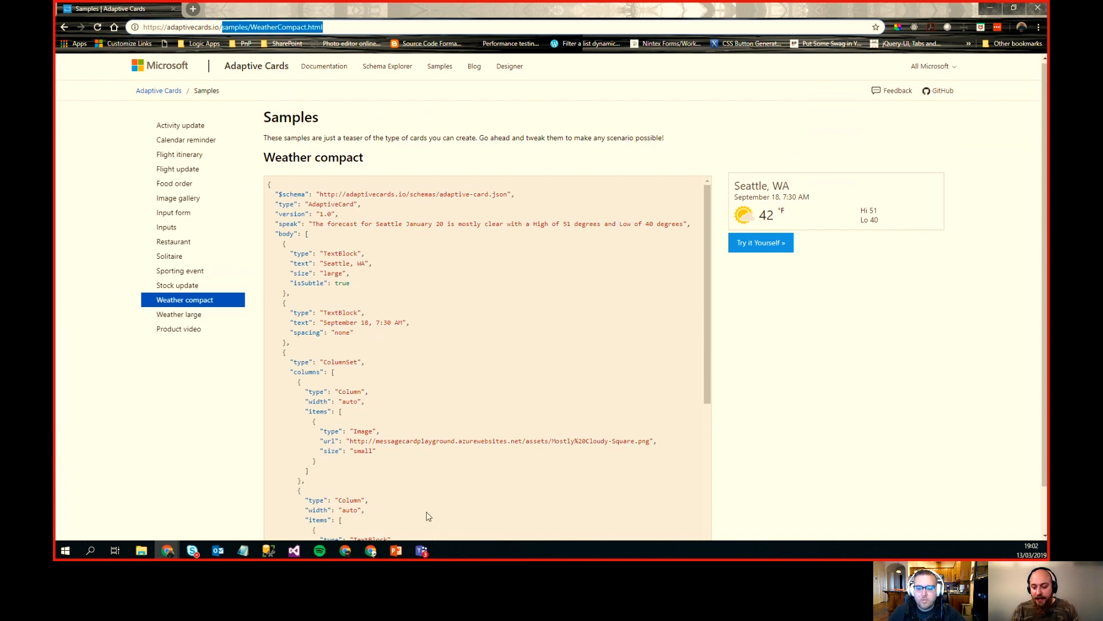
{"action": "mouse_move", "coordinate": [425, 555]}
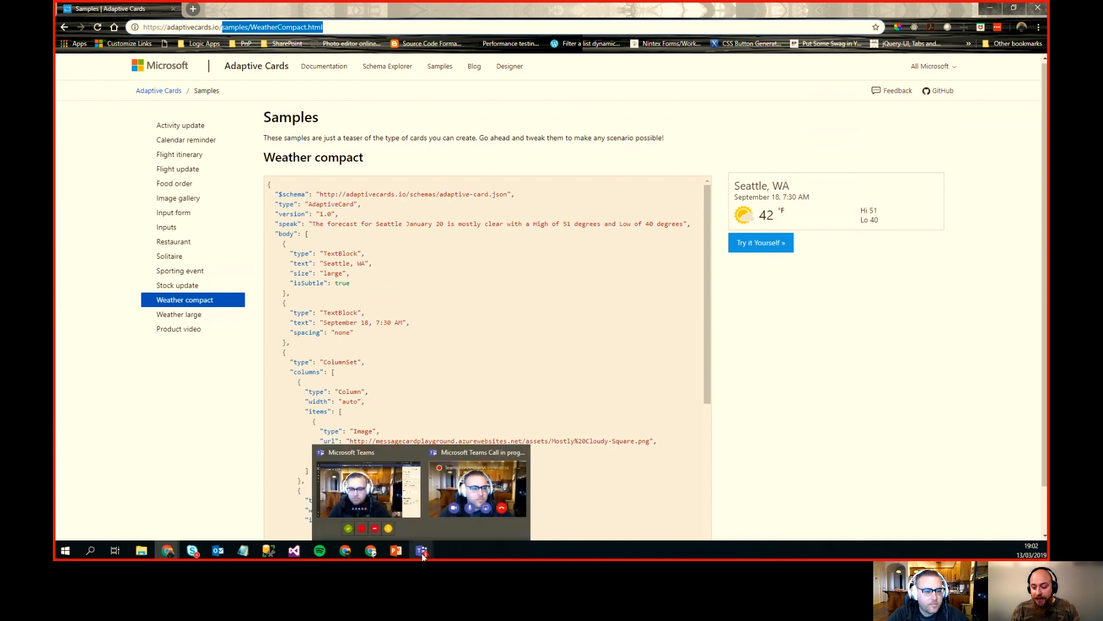
{"action": "left_click", "coordinate": [489, 329]}
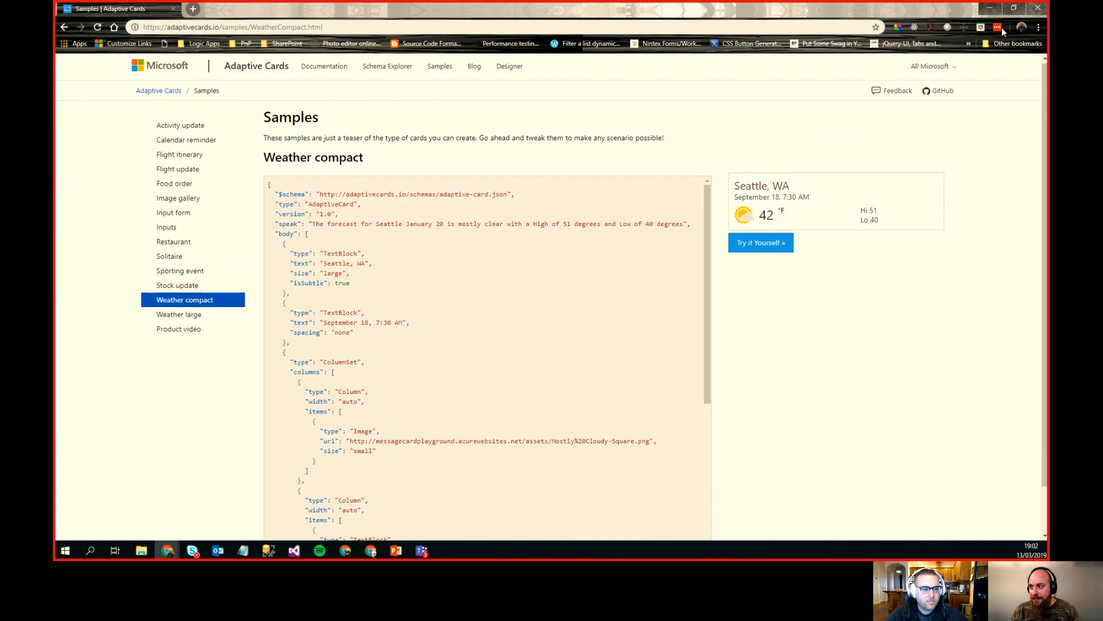
Step: Switch back to Microsoft Teams to view the General channel of Carpenters Com, and return to the My flows list in Microsoft Flow
{"action": "left_click", "coordinate": [990, 8]}
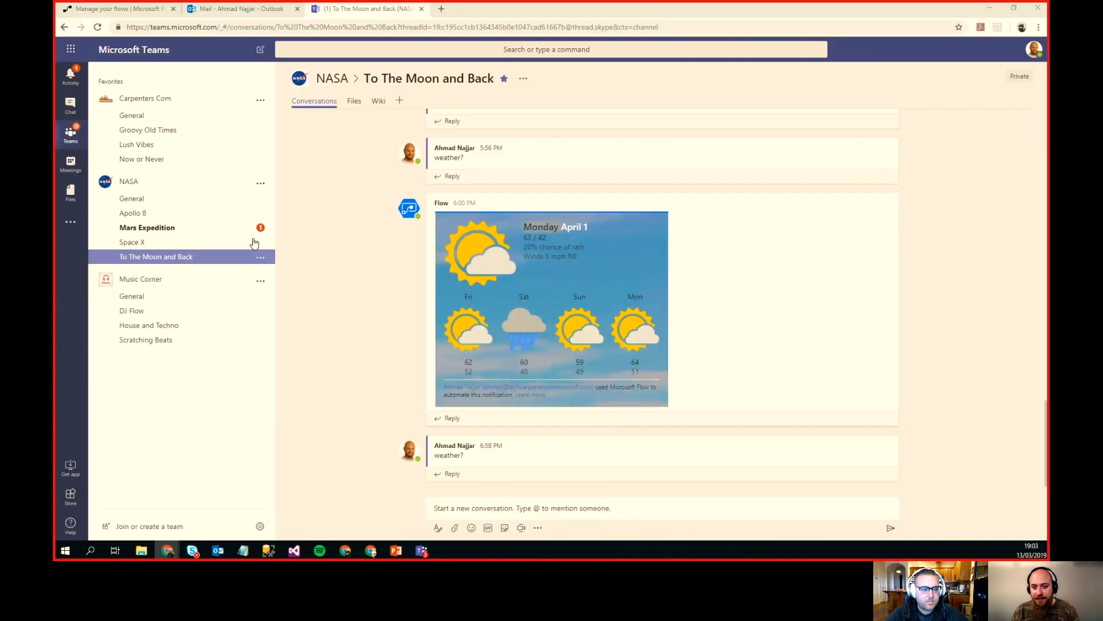
{"action": "left_click", "coordinate": [152, 119]}
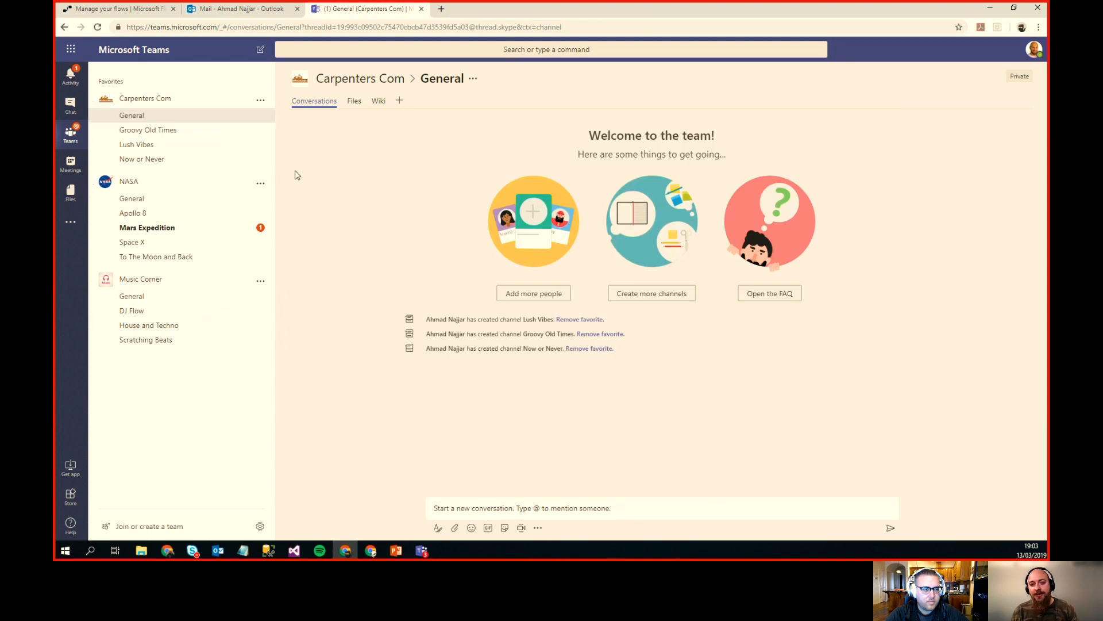
{"action": "left_click", "coordinate": [137, 13]}
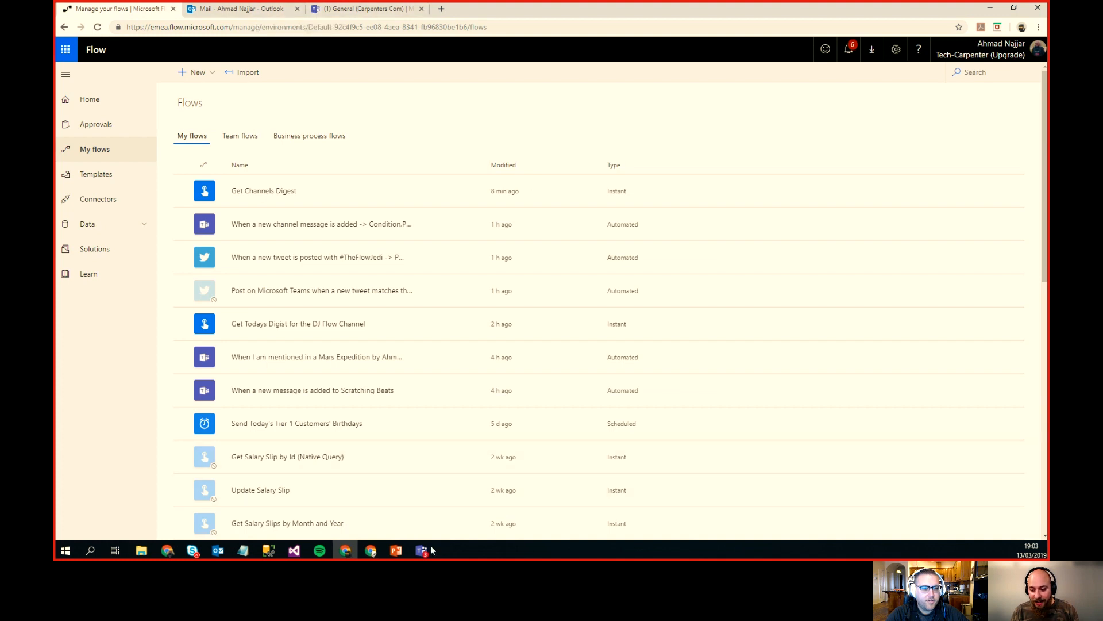
Step: Switch to the PowerPoint presentation, resume the slide show from the current slide, and advance to the Thank you slide
{"action": "mouse_move", "coordinate": [385, 551]}
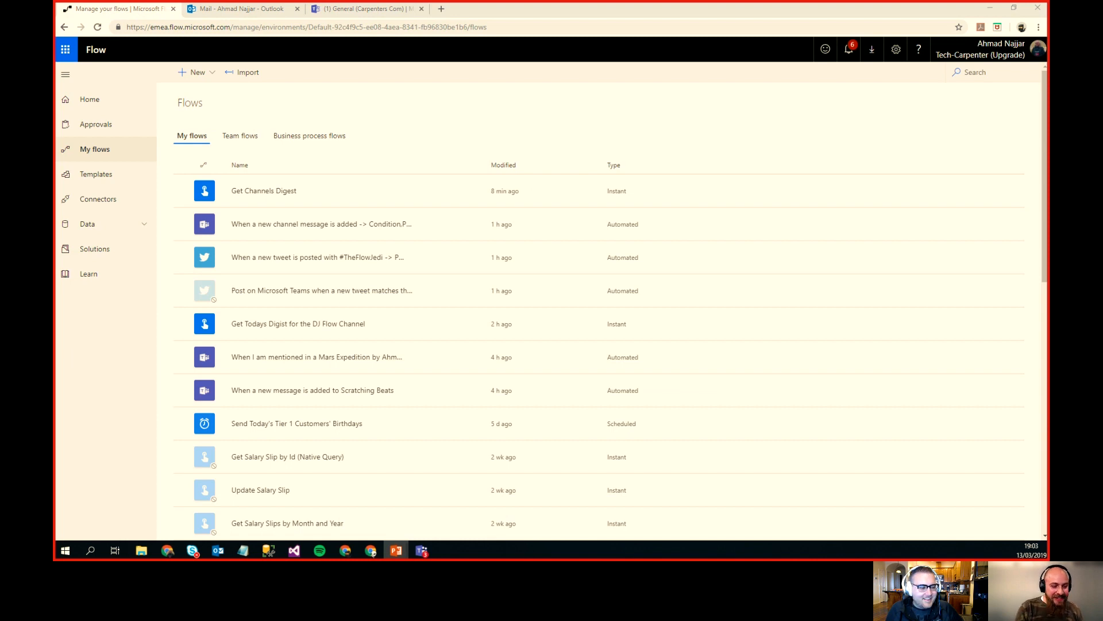
{"action": "key", "text": "shift+F5"}
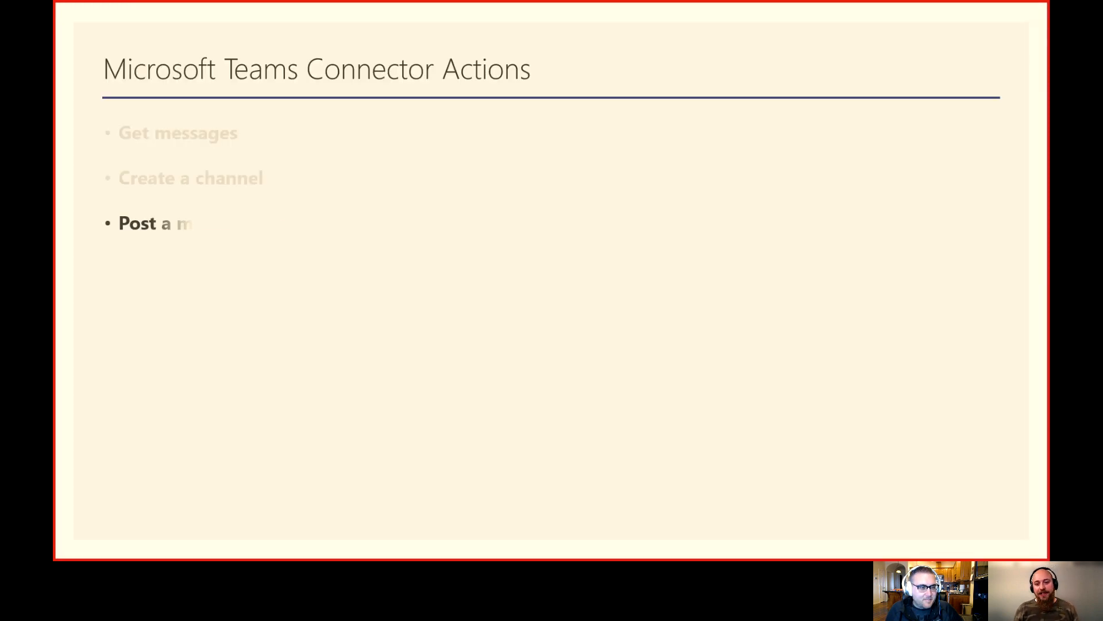
{"action": "key", "text": "Right"}
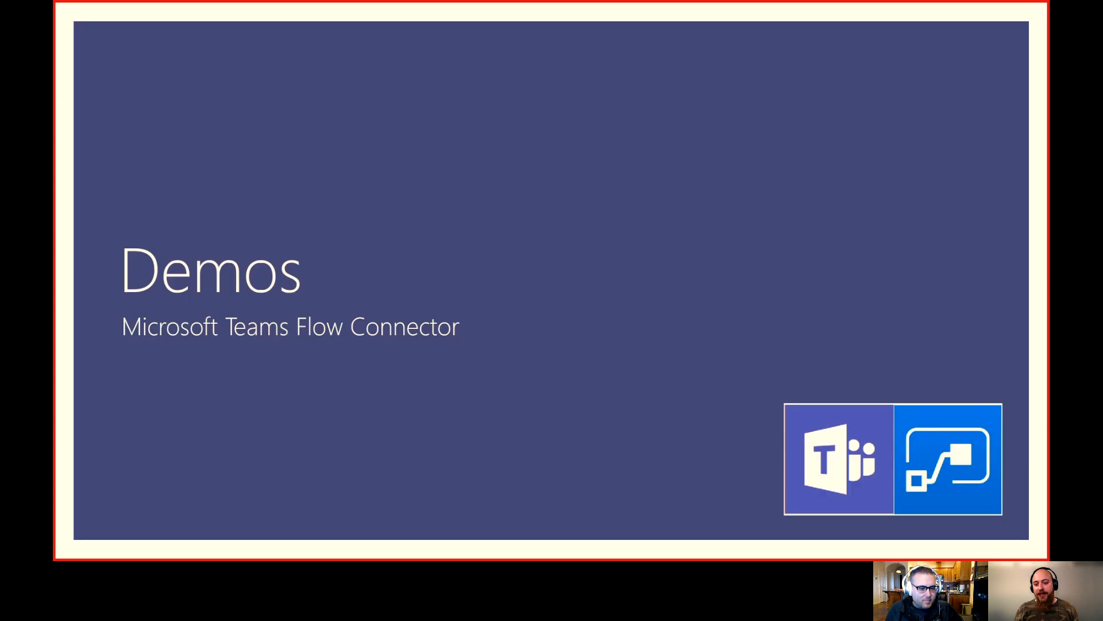
{"action": "key", "text": "Right"}
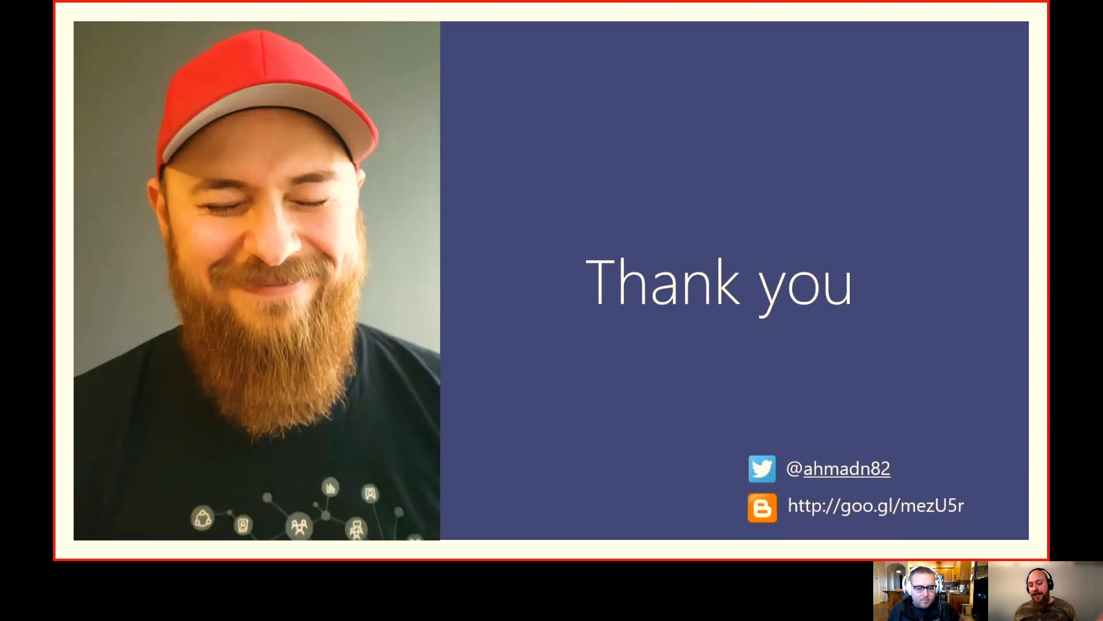